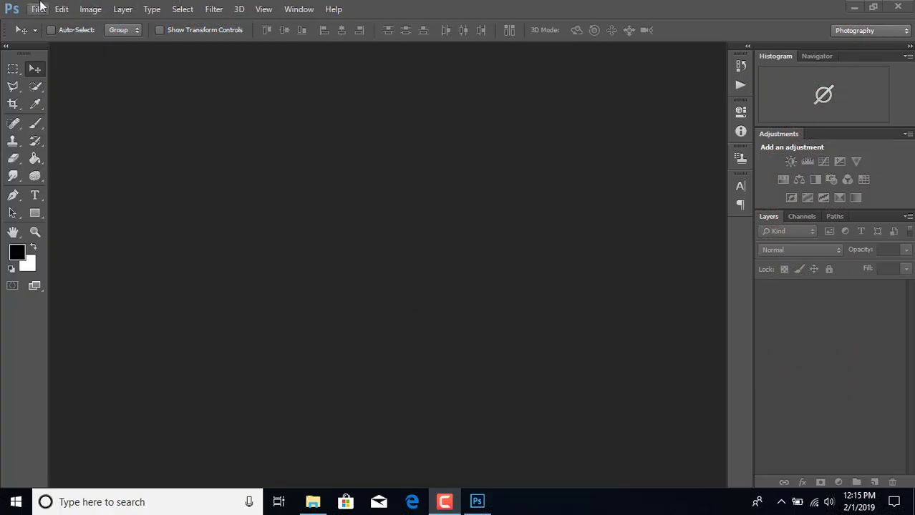
- Open the photo IMG_8109 from the Desktop Stocks folder
left_click(39, 9)
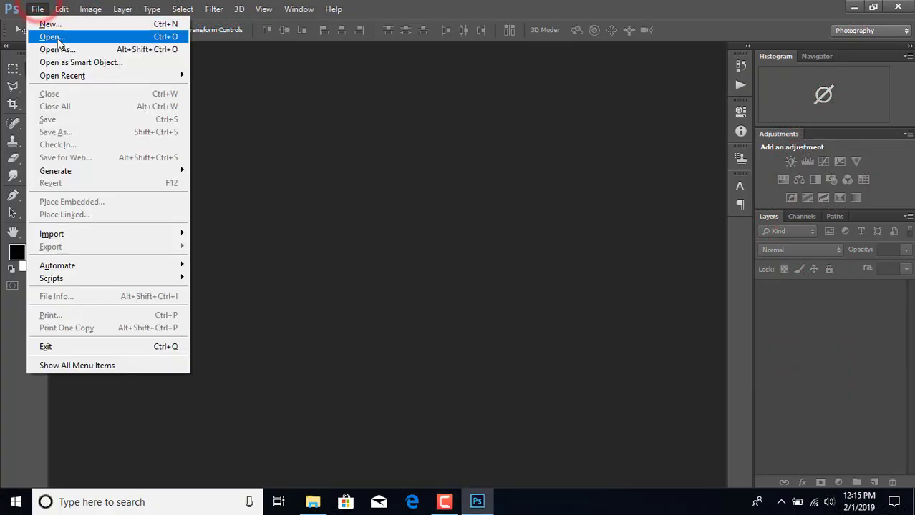
left_click(80, 39)
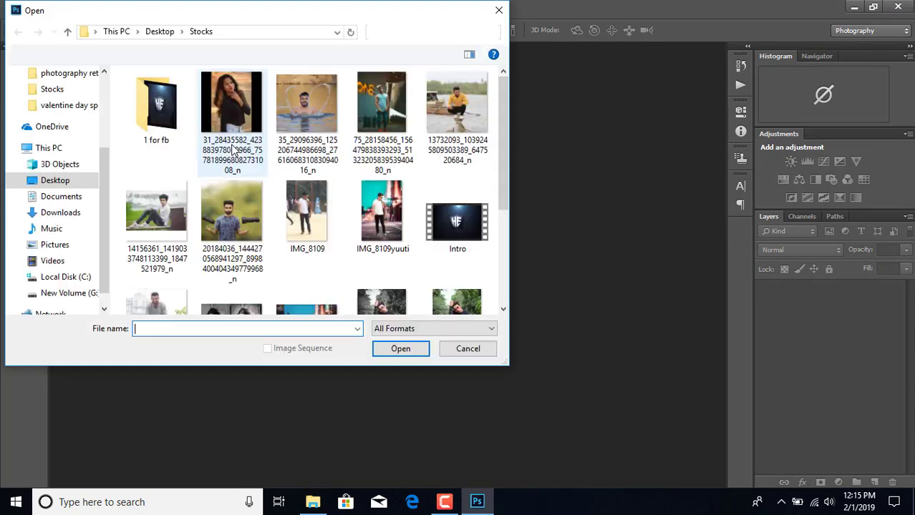
scroll(322, 236, "down", 2)
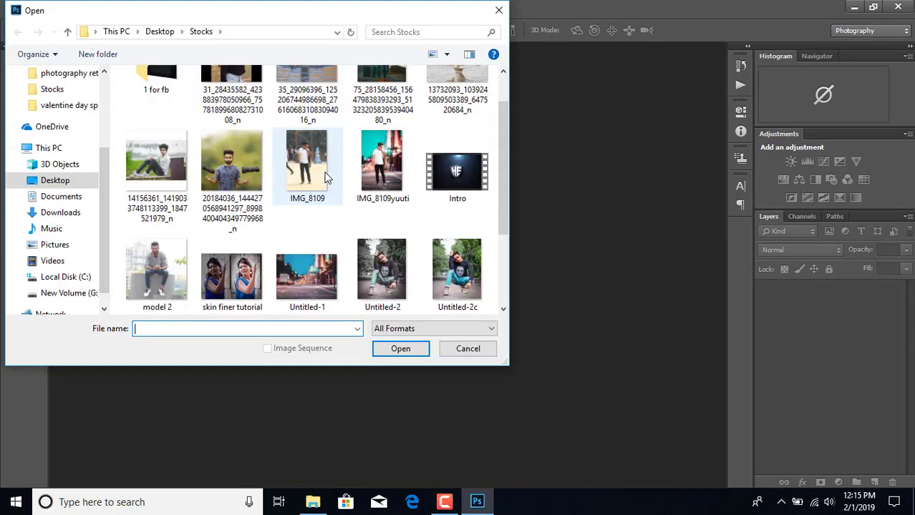
scroll(351, 256, "down", 1)
scroll(351, 256, "up", 1)
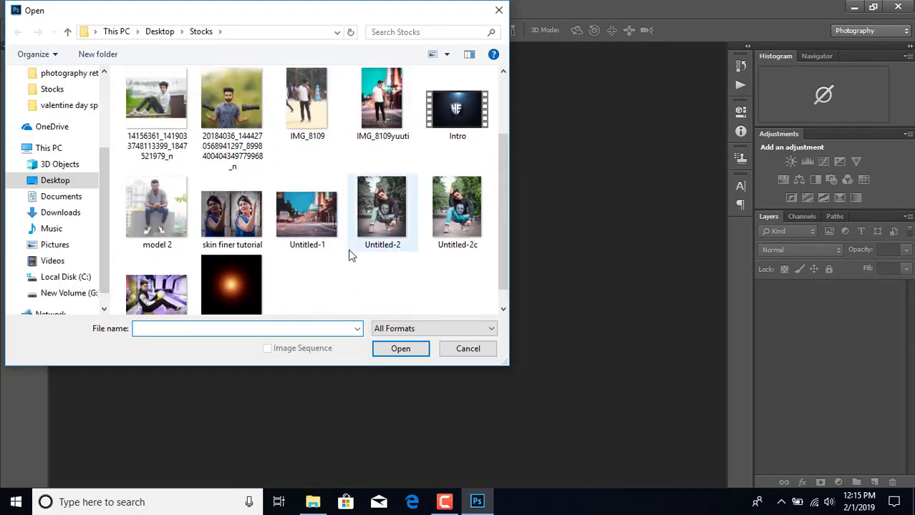
left_click(307, 100)
left_click(403, 347)
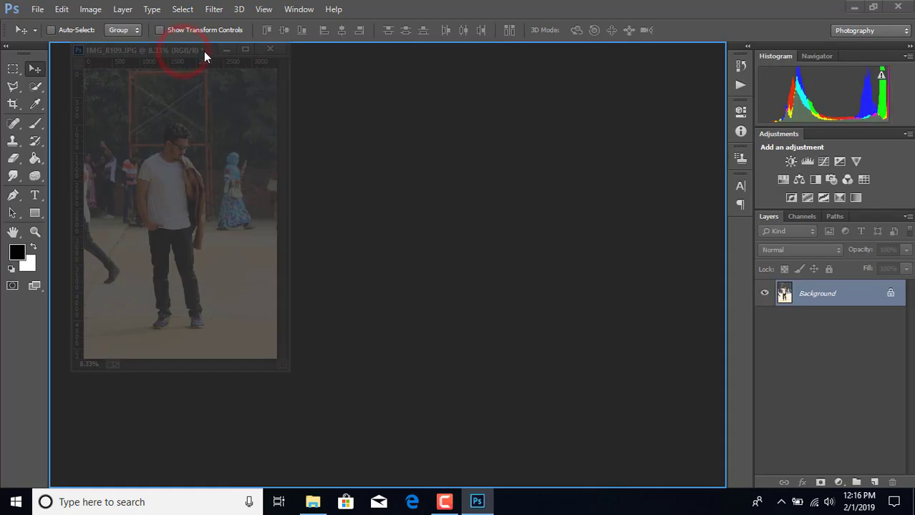
- Dock the photo as a tab and unlock the Background into Layer 0
left_click_drag(195, 51, 204, 50)
left_click(890, 296)
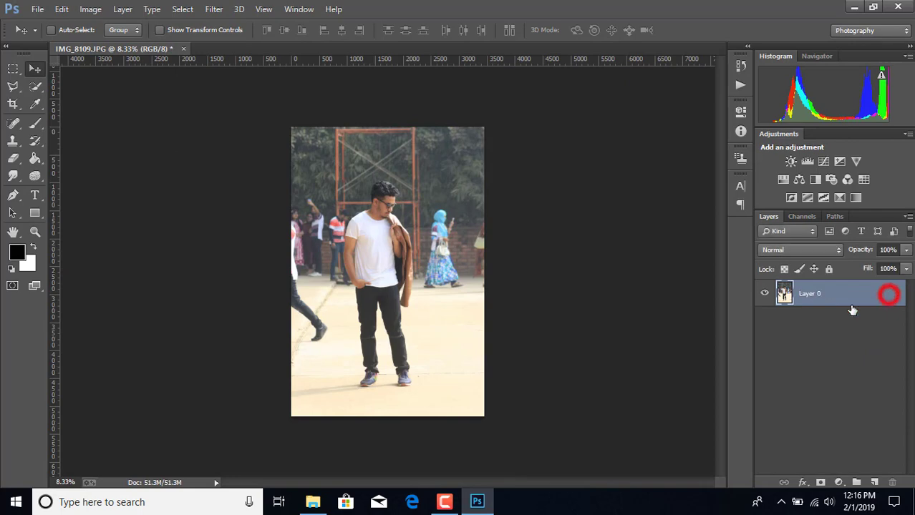
scroll(441, 342, "up", 1)
scroll(442, 343, "up", 2)
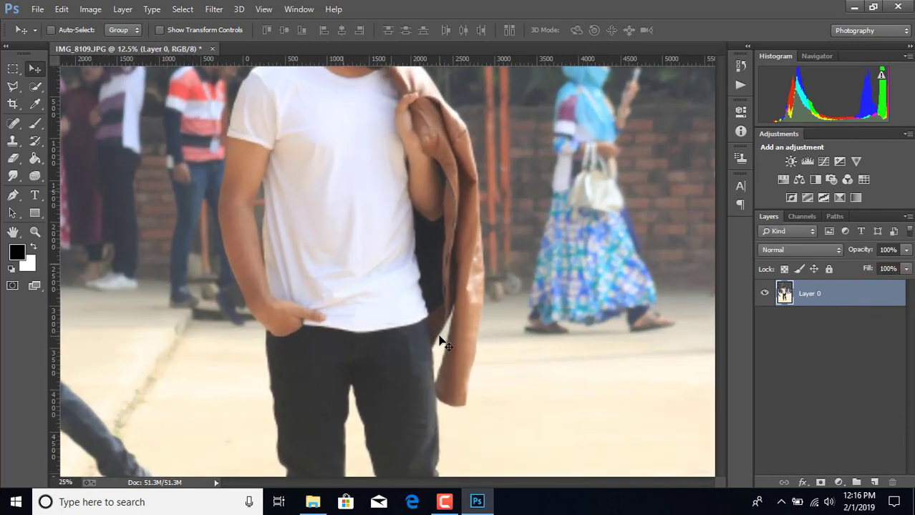
scroll(442, 342, "up", 2)
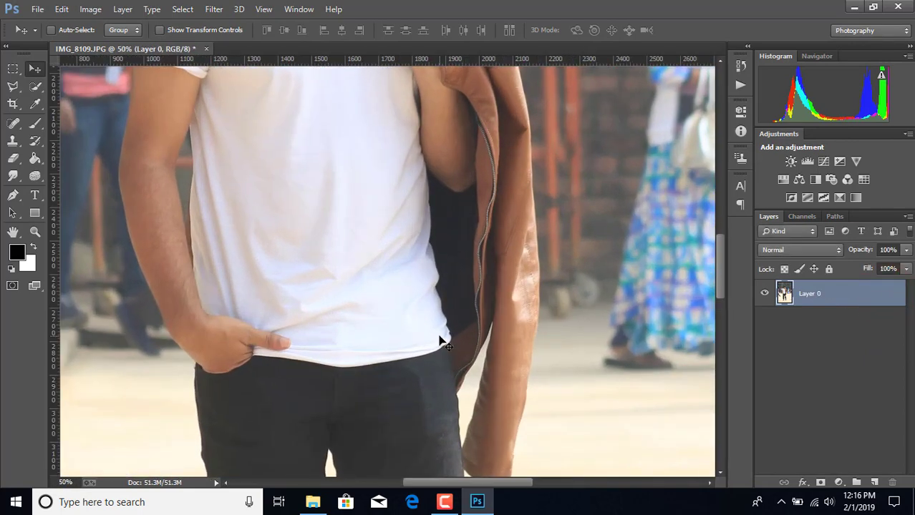
scroll(327, 398, "down", 2)
scroll(327, 398, "down", 2)
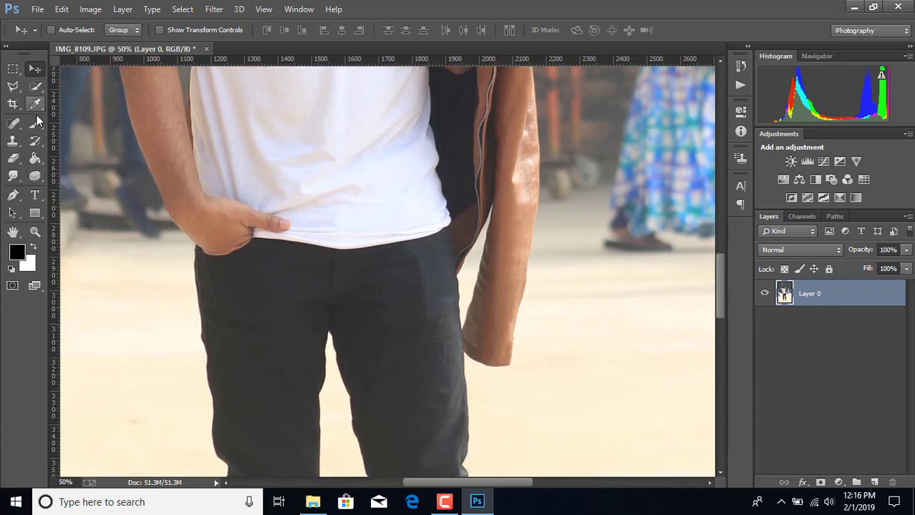
- With the Pen tool, trace anchors from the bottom of the leg up to the hand
left_click(13, 195)
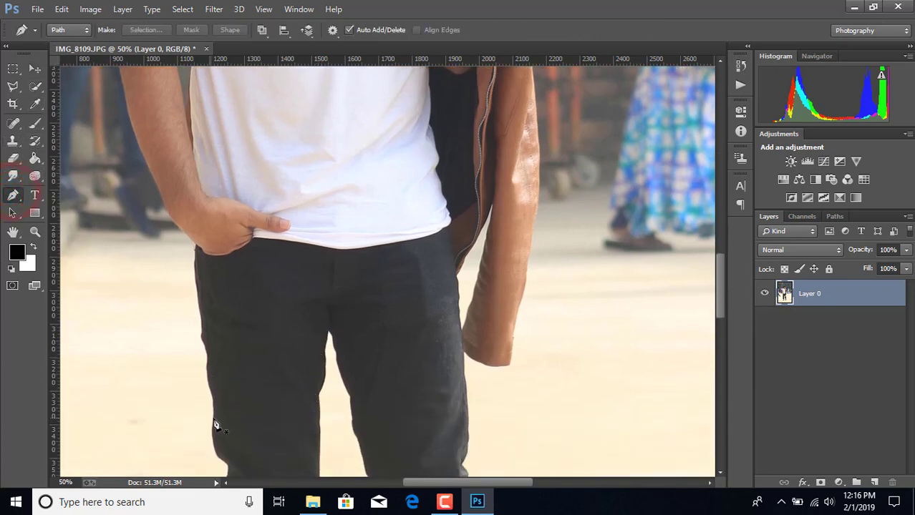
left_click_drag(215, 451, 213, 434)
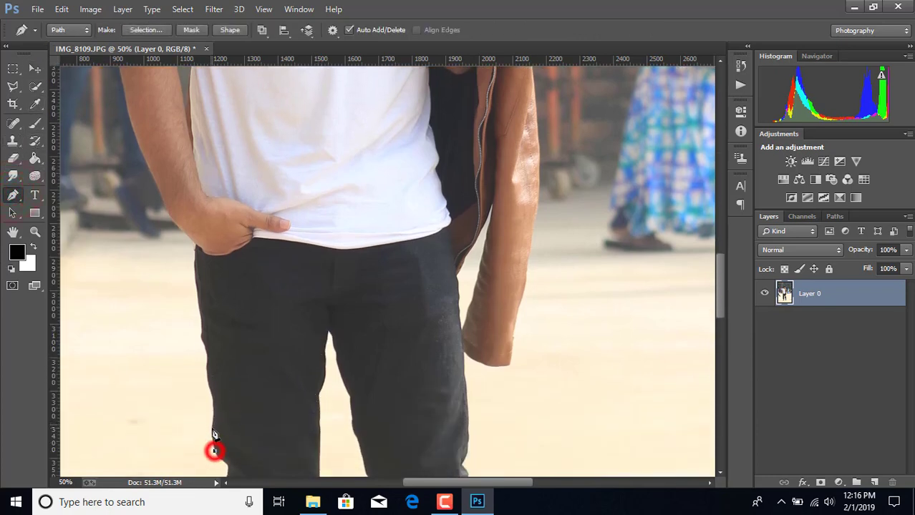
key("ctrl+plus")
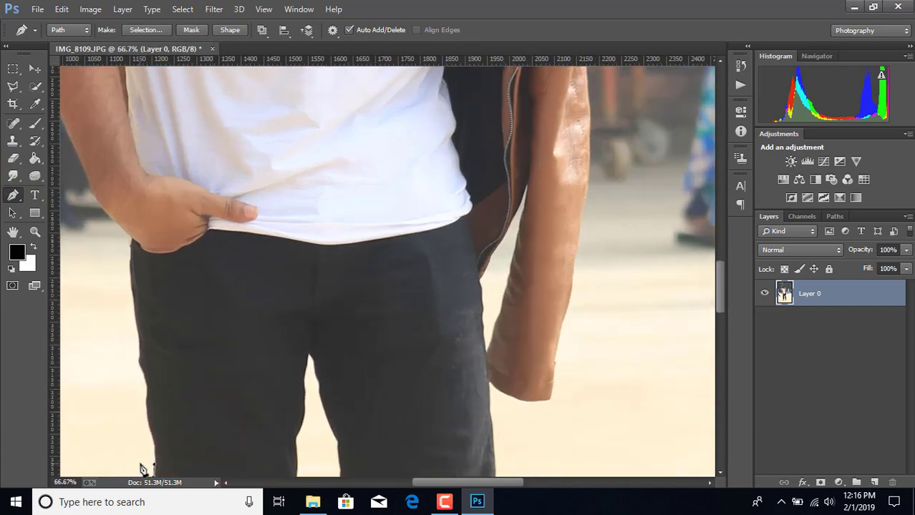
left_click(146, 408)
left_click(146, 386)
left_click(142, 371)
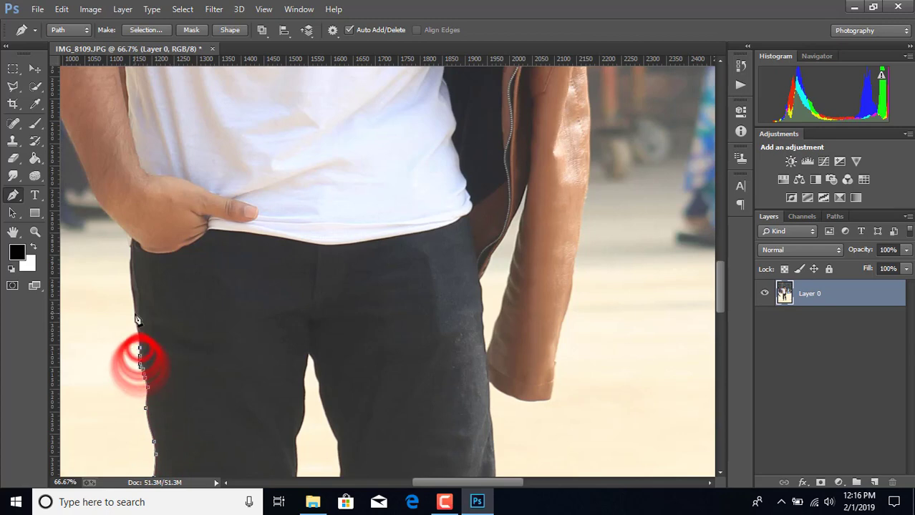
left_click(140, 348)
left_click(133, 303)
left_click_drag(132, 293, 135, 280)
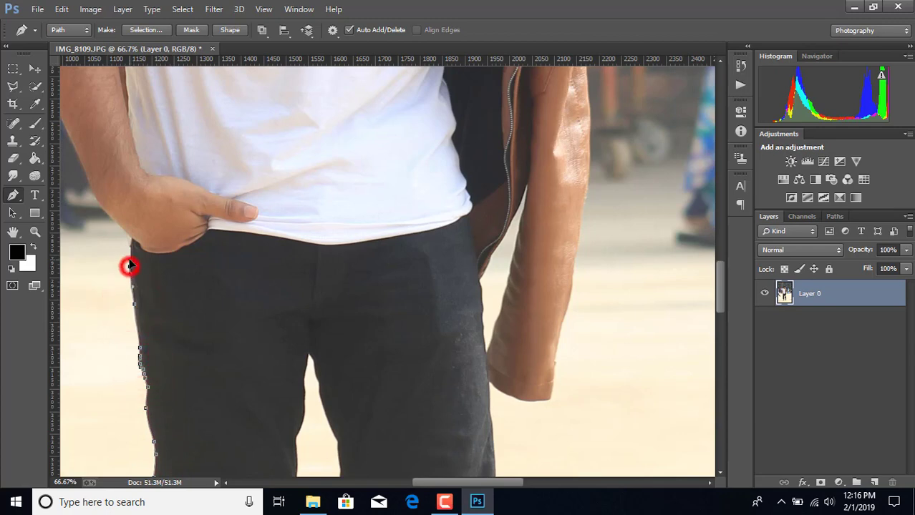
left_click(126, 253)
- Continue the pen path along the arm and up the sleeve edge
mouse_move(421, 478)
left_mouse_down()
mouse_move(391, 409)
mouse_move(326, 385)
mouse_move(319, 362)
left_mouse_up()
scroll(391, 409, "up", 1)
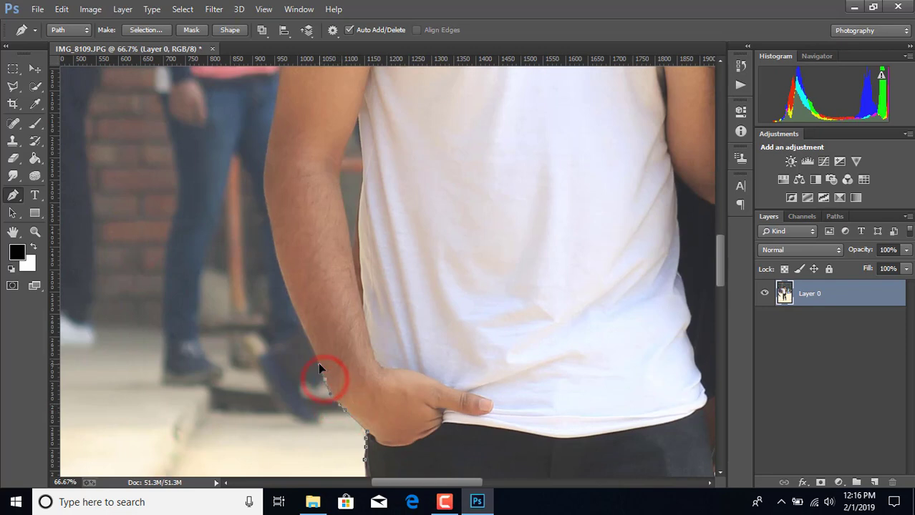
left_click(299, 320)
scroll(294, 311, "up", 3)
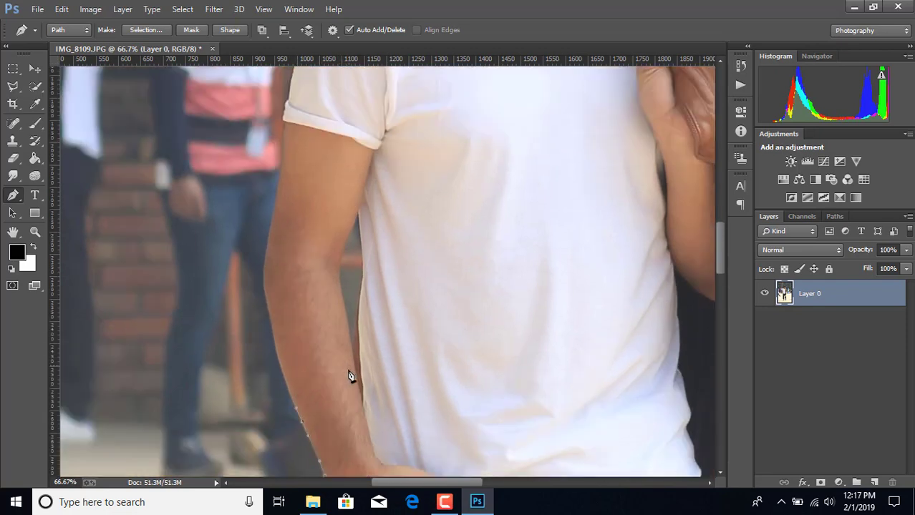
scroll(273, 330, "up", 2)
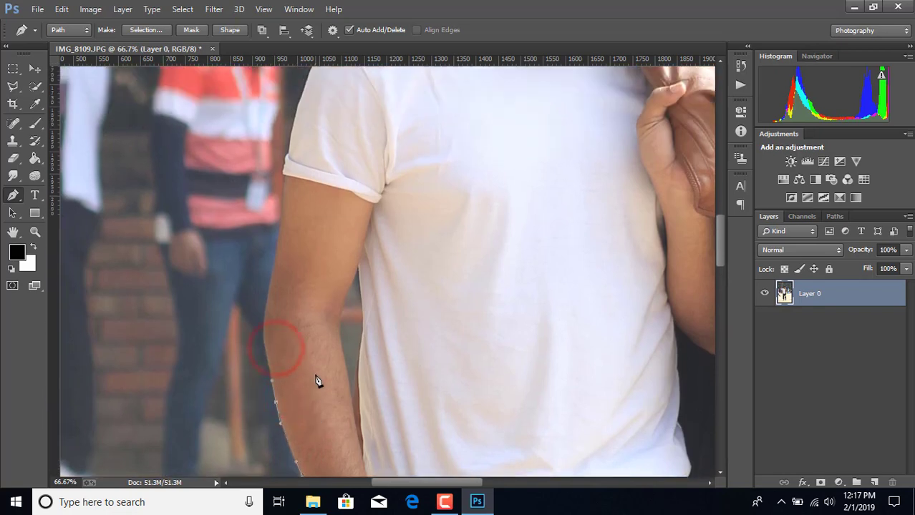
scroll(317, 380, "up", 1)
scroll(278, 368, "up", 2)
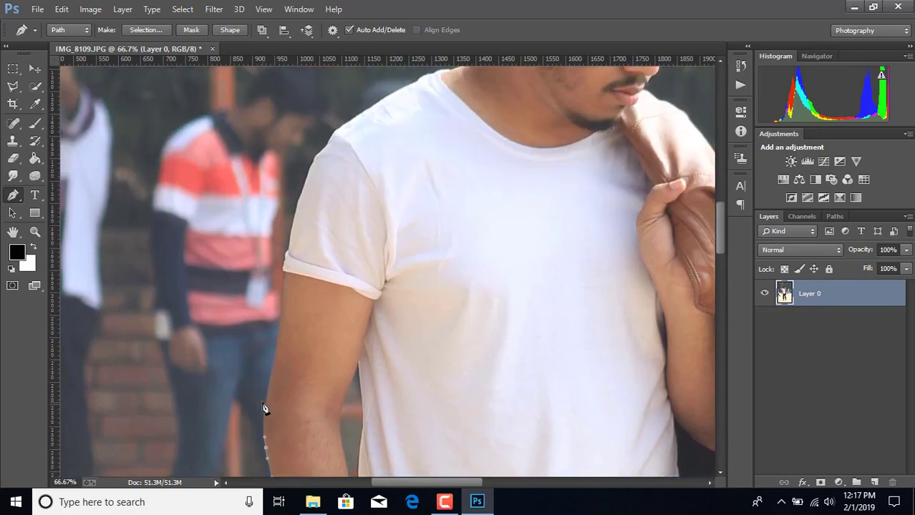
scroll(276, 341, "up", 1)
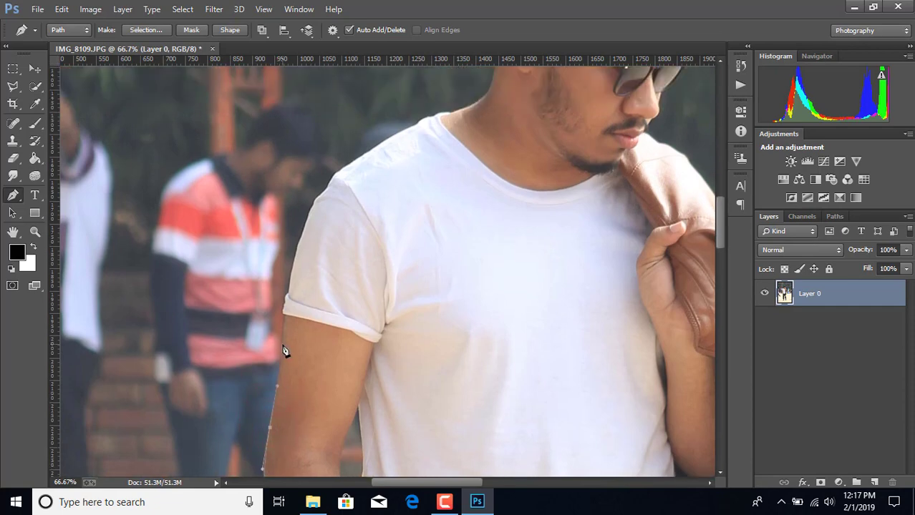
left_click(282, 344)
left_click(284, 312)
scroll(287, 291, "up", 2)
scroll(376, 376, "up", 2)
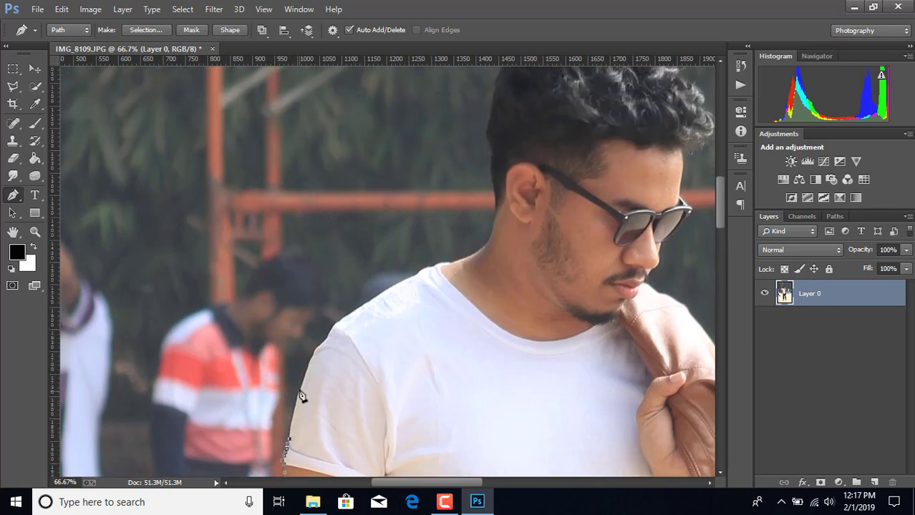
left_click(309, 362)
- Add path anchors up the shoulder and neckline, undoing the misplaced neck anchor
left_click(315, 354)
left_click(327, 339)
left_click(351, 313)
scroll(459, 370, "up", 2)
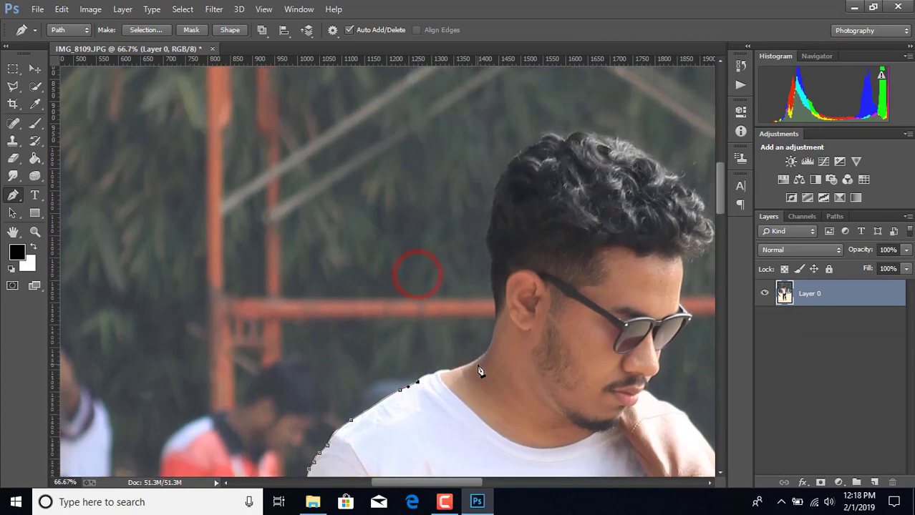
scroll(476, 371, "up", 1)
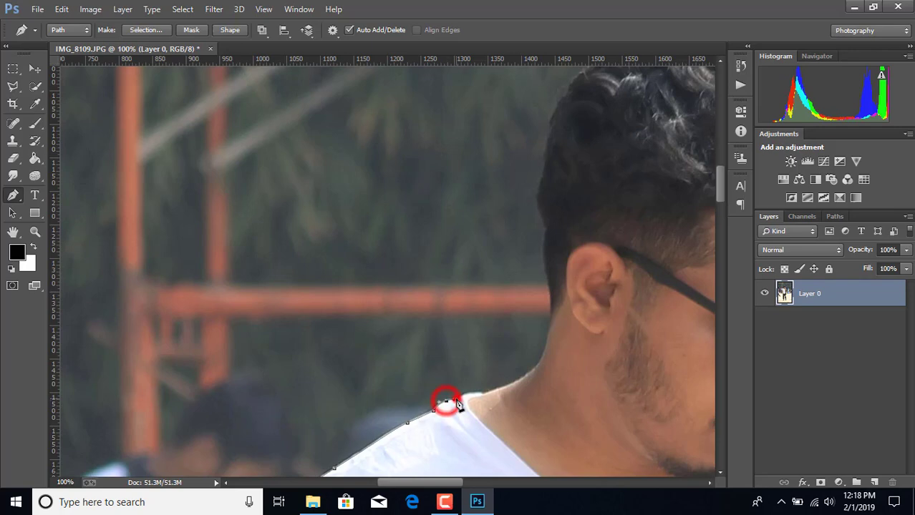
left_click(456, 399)
left_click(481, 393)
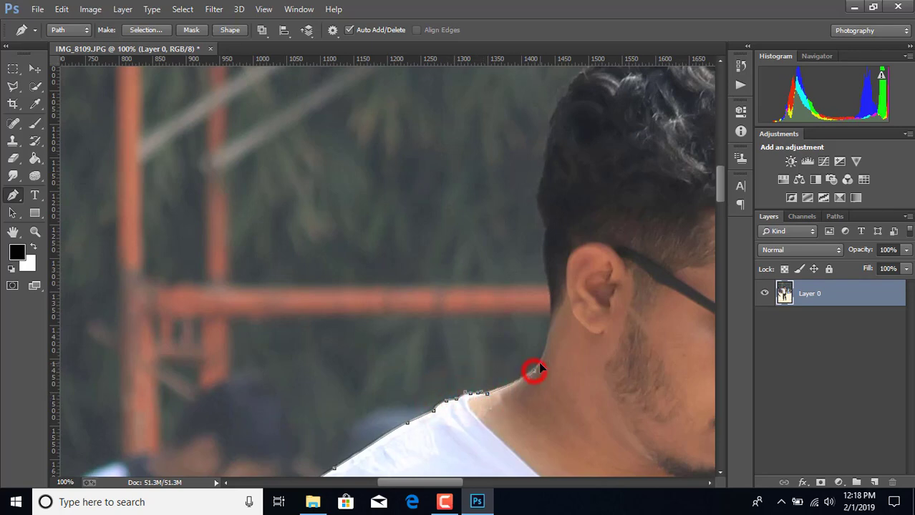
left_click(61, 8)
left_click(114, 32)
- Curve the path over the curly hair and down to the sunglasses
scroll(548, 415, "up", 3)
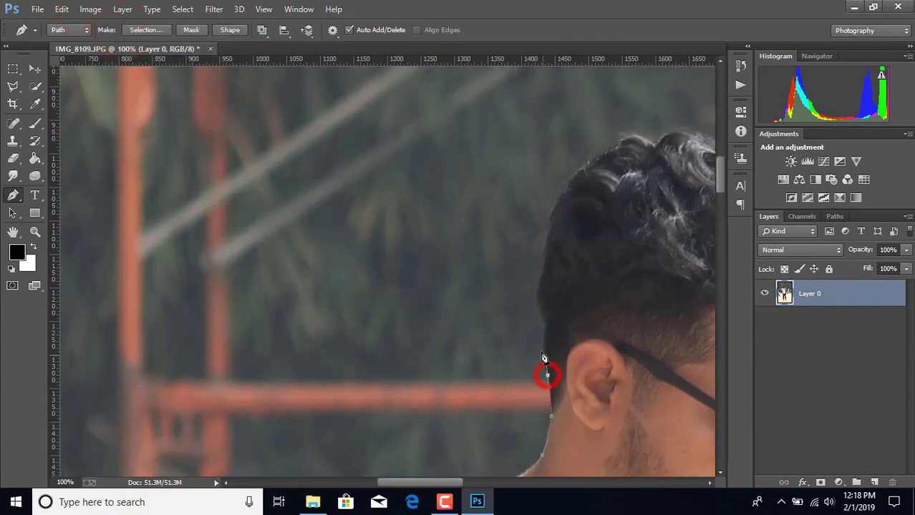
scroll(546, 334, "up", 1)
scroll(546, 329, "up", 2)
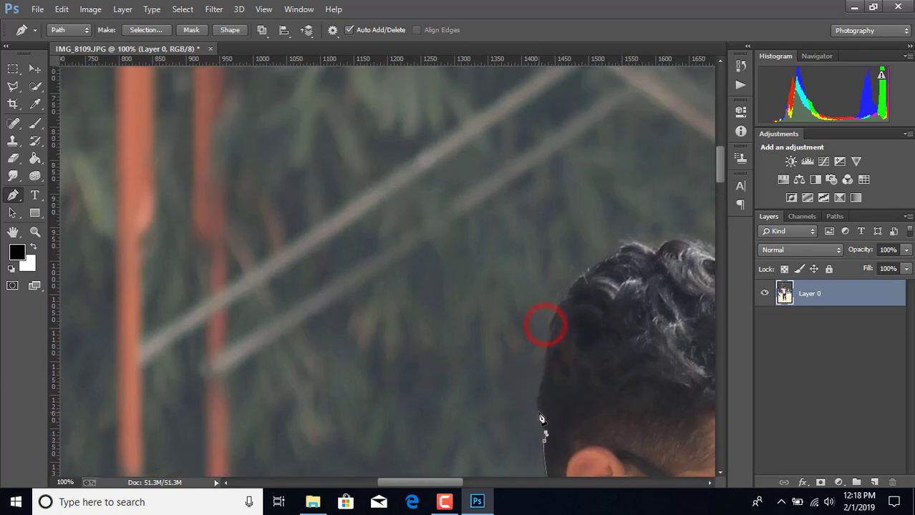
left_click(544, 362)
scroll(548, 394, "up", 2)
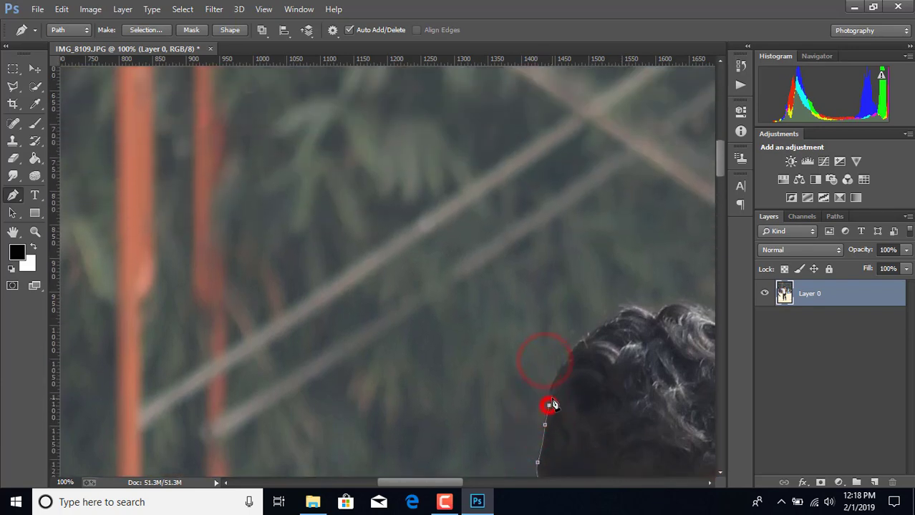
left_click_drag(451, 477, 486, 478)
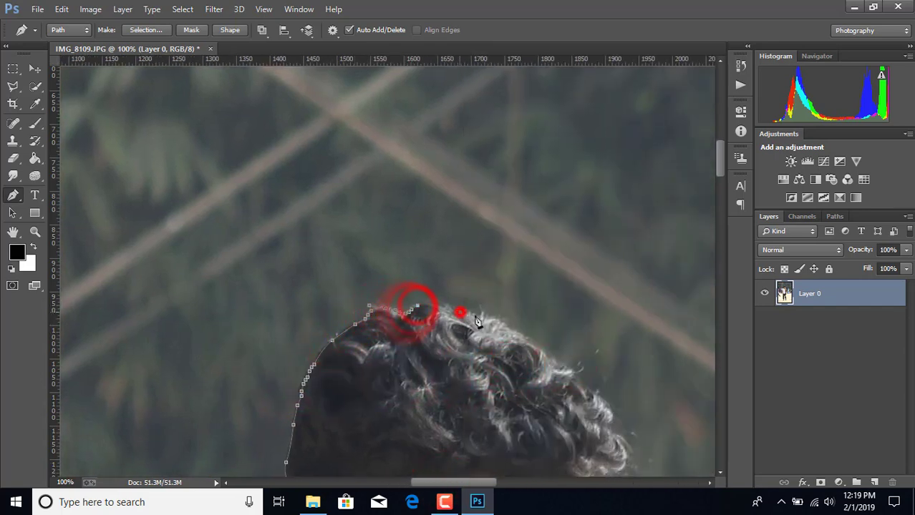
left_click_drag(495, 322, 590, 398)
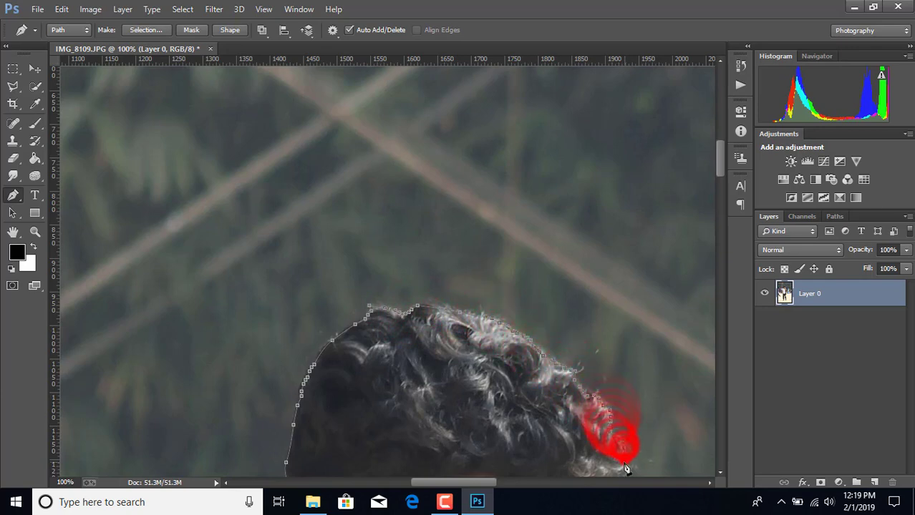
scroll(615, 429, "down", 5)
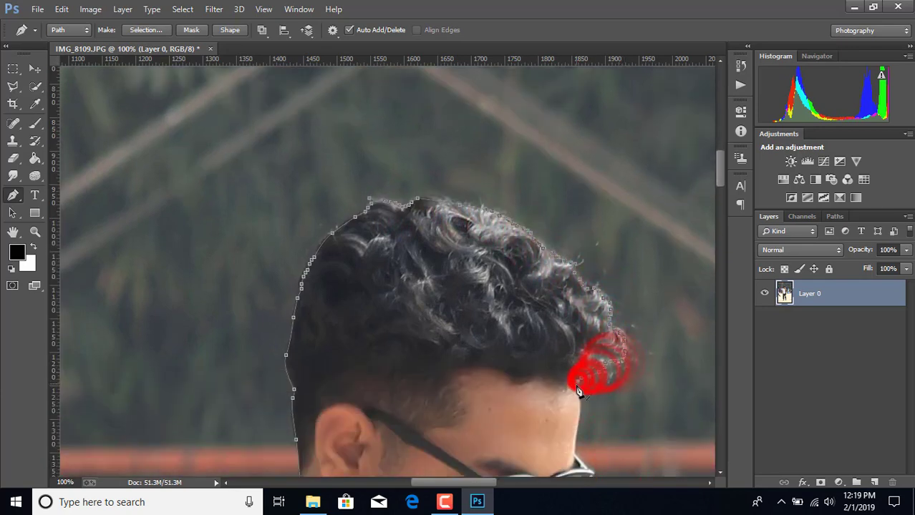
scroll(595, 394, "down", 3)
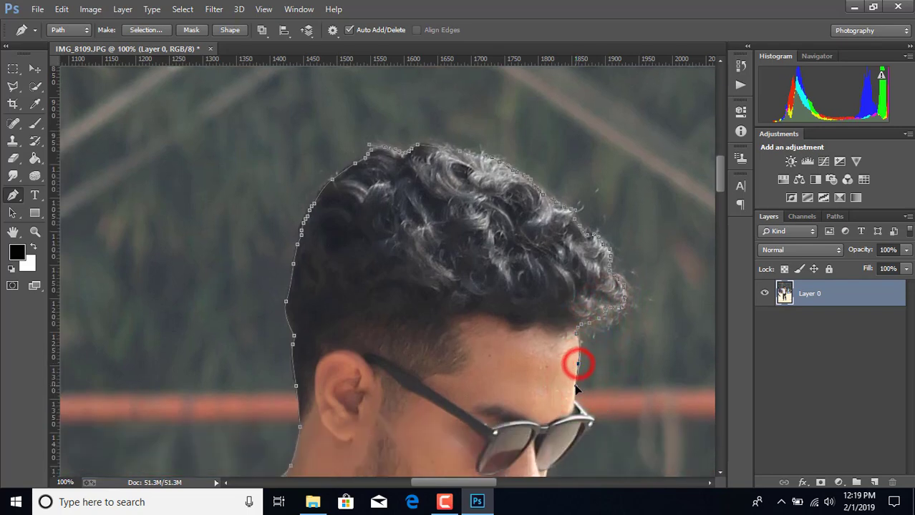
left_click_drag(586, 416, 588, 433)
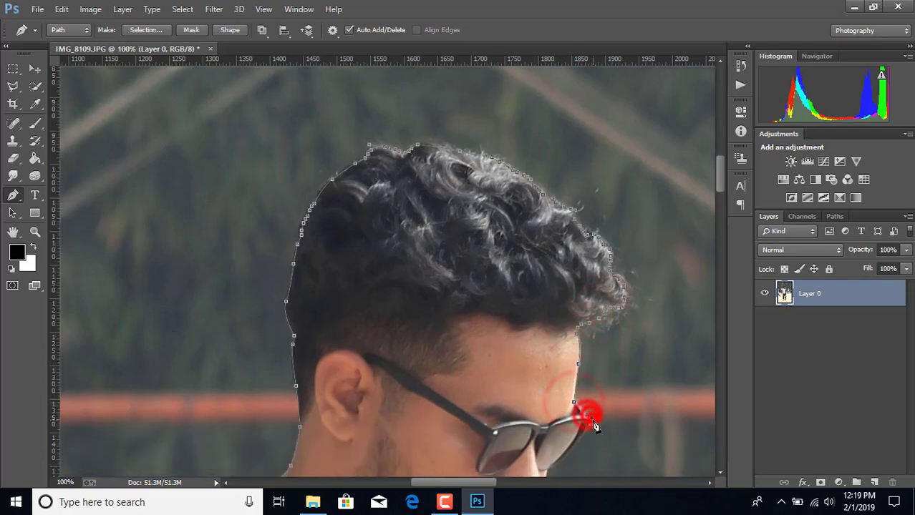
scroll(591, 446, "down", 2)
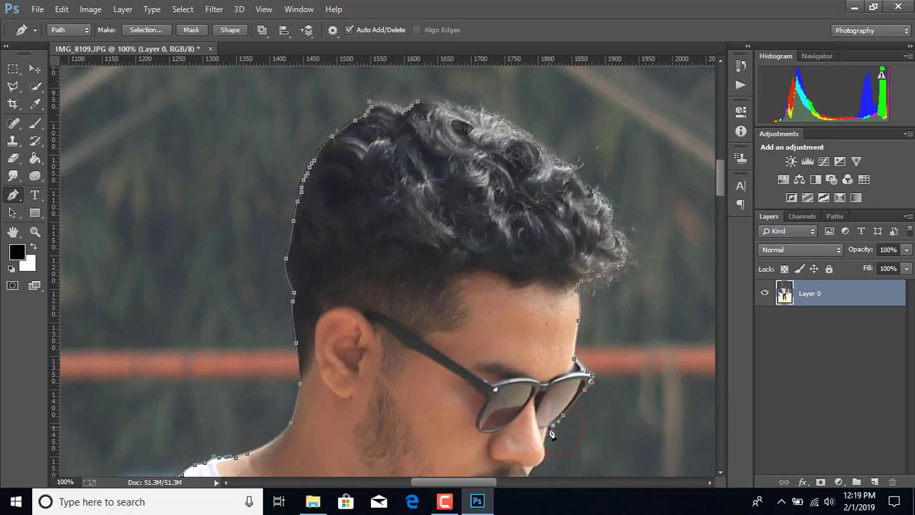
key("ctrl+plus")
- Trace the path around the nose tip and past the lip corner
scroll(522, 430, "down", 5)
scroll(522, 429, "right", 3)
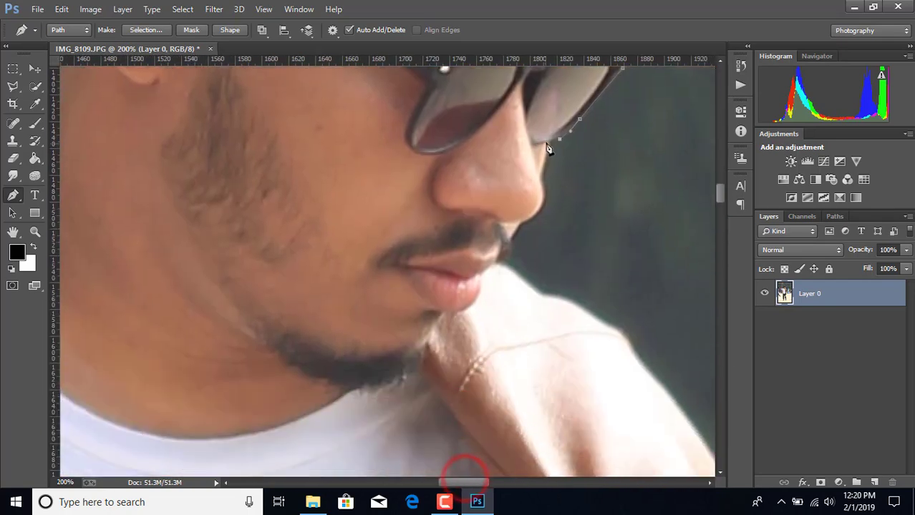
left_click(541, 174)
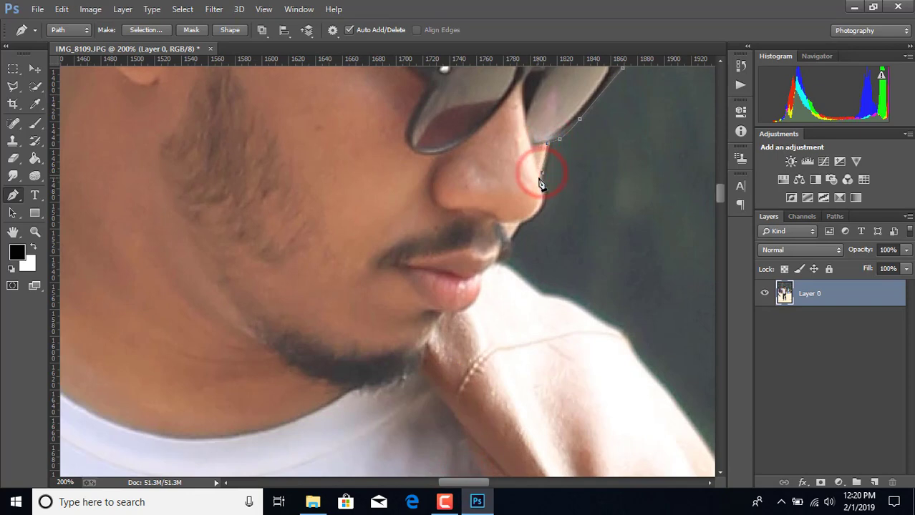
left_click_drag(536, 208, 499, 266)
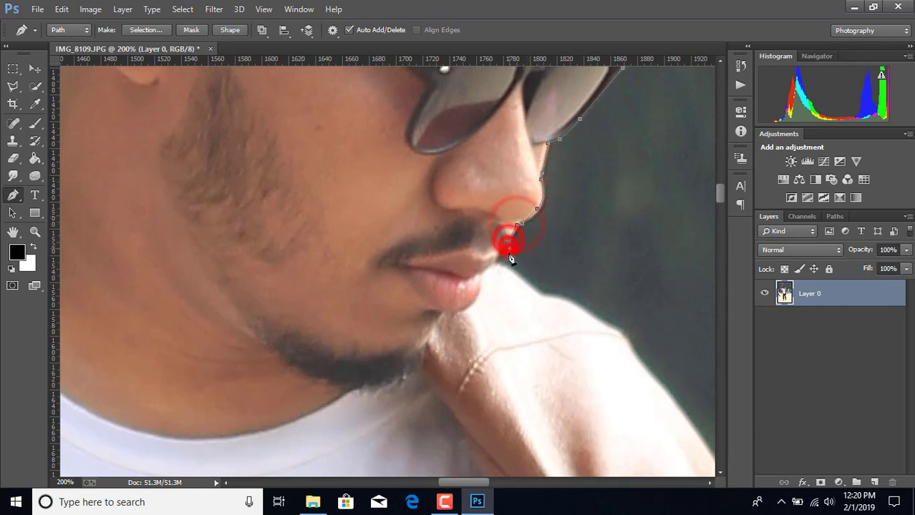
left_click(540, 295)
key("ctrl+minus")
scroll(492, 239, "down", 3)
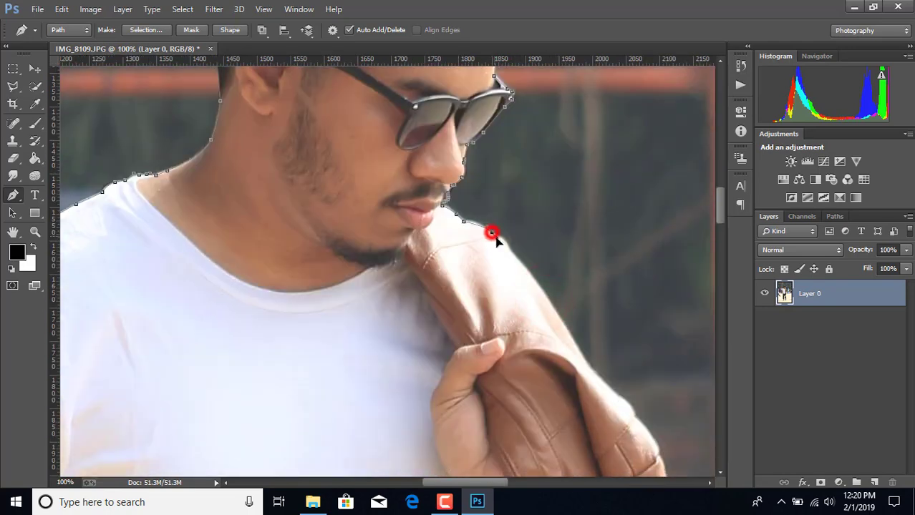
scroll(530, 269, "down", 2)
- Extend the outline down the jacket's shoulder and sleeve edge
left_click(566, 285)
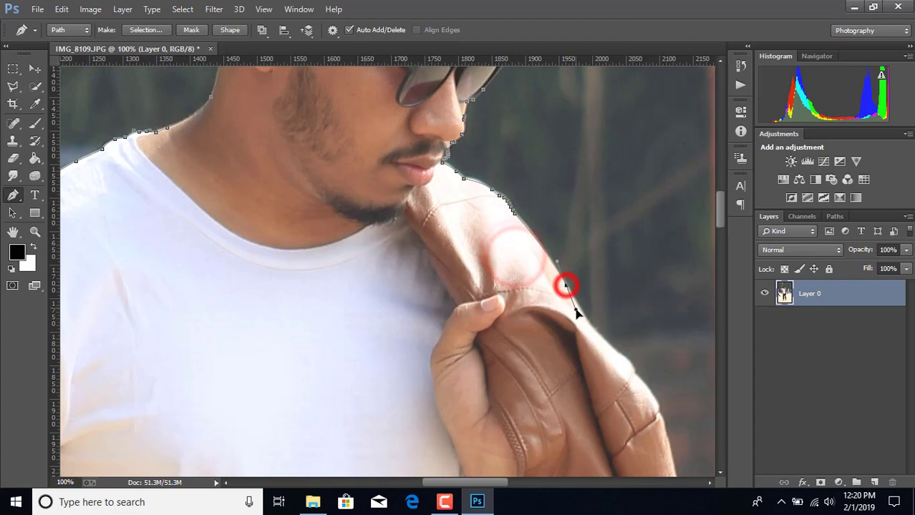
scroll(614, 344, "down", 3)
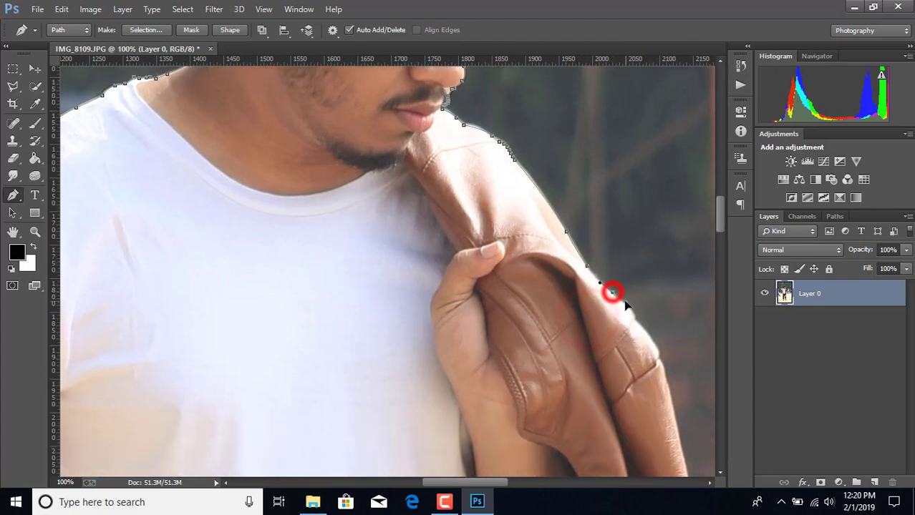
left_click_drag(624, 304, 667, 386)
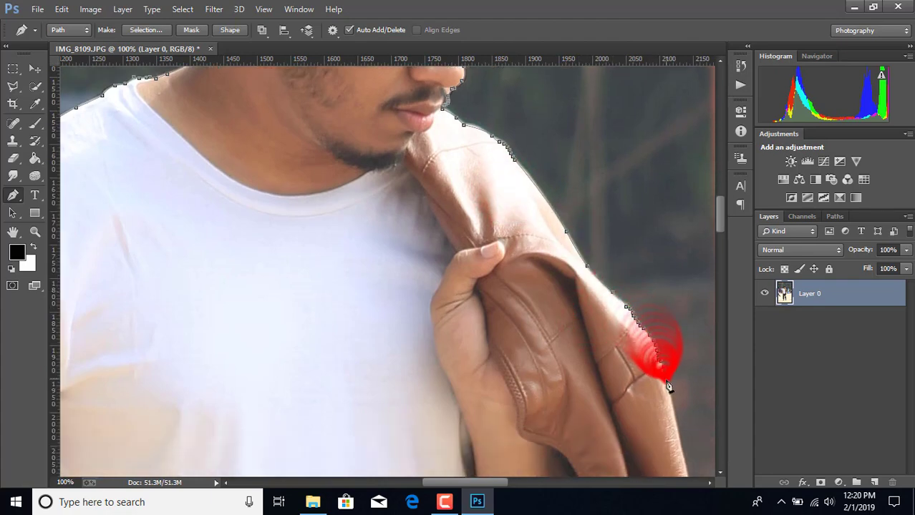
scroll(667, 387, "down", 4)
scroll(676, 379, "down", 5)
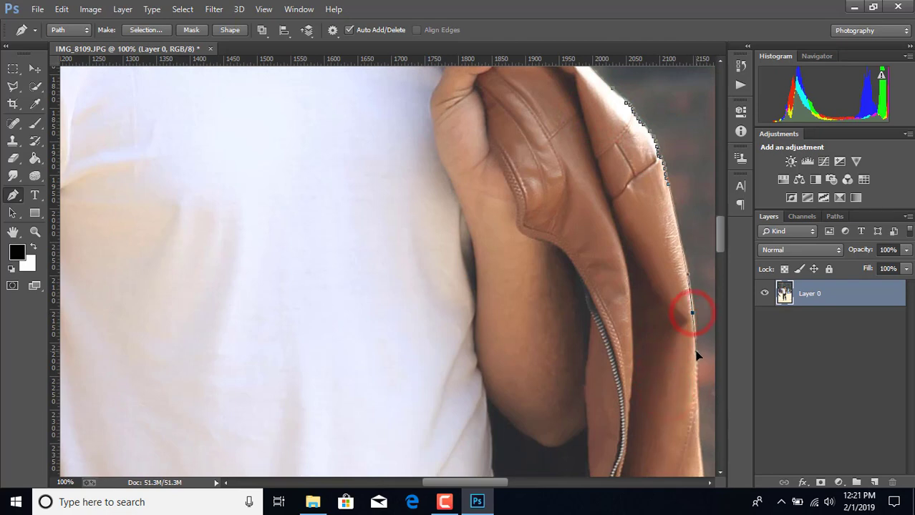
scroll(698, 356, "down", 3)
scroll(591, 312, "right", 5)
scroll(591, 312, "down", 10)
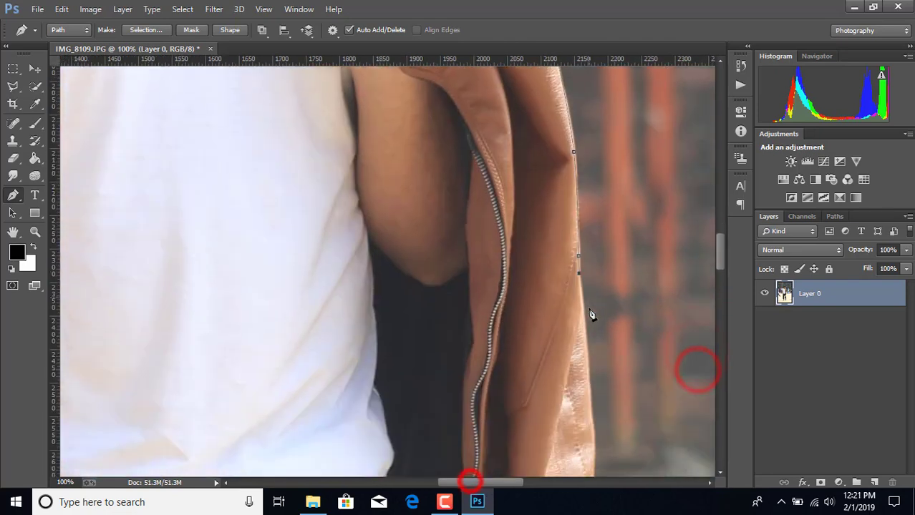
scroll(588, 230, "down", 4)
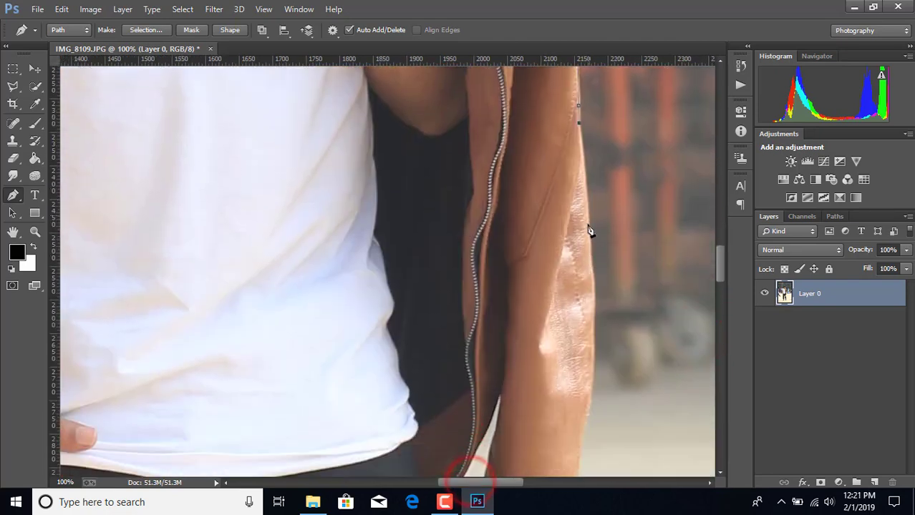
left_click(590, 378)
scroll(597, 392, "down", 3)
scroll(587, 358, "down", 4)
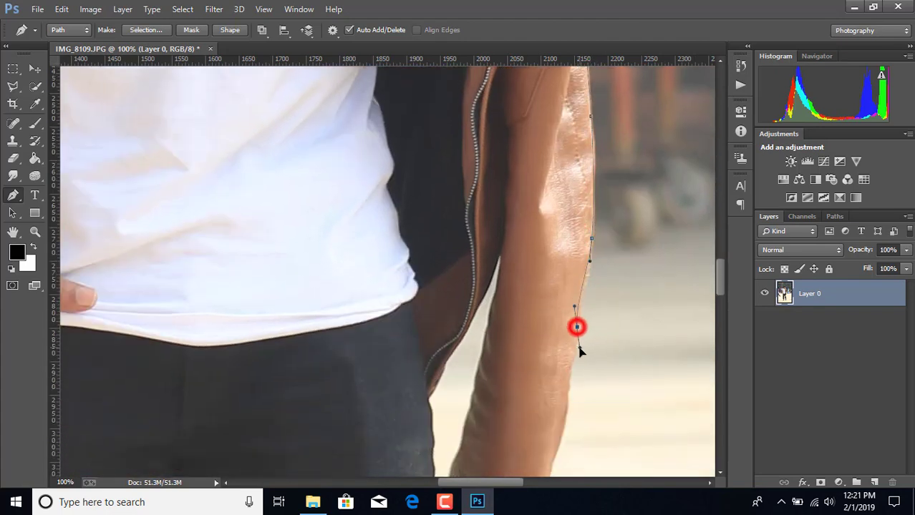
- Outline down the forearm and around its bottom and lower-left curve
left_click(573, 372)
scroll(598, 352, "down", 7)
left_click(566, 242)
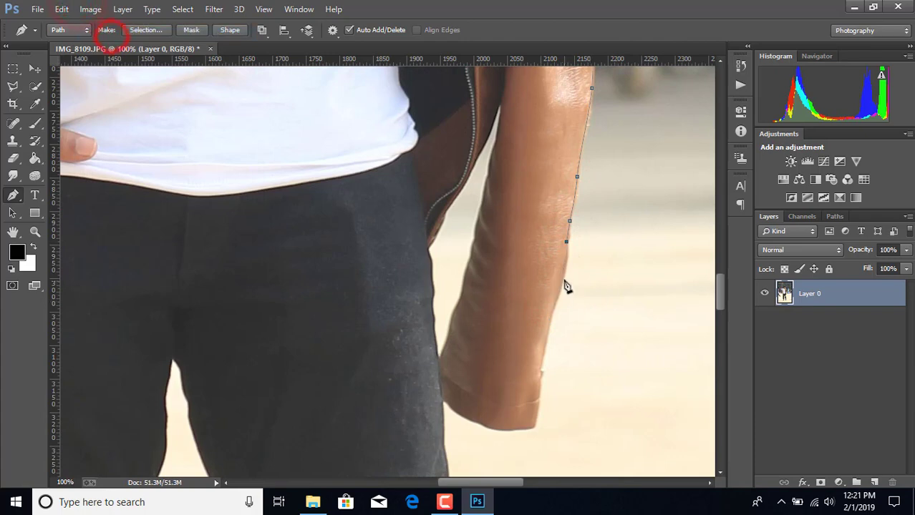
left_click(551, 313)
left_click(544, 351)
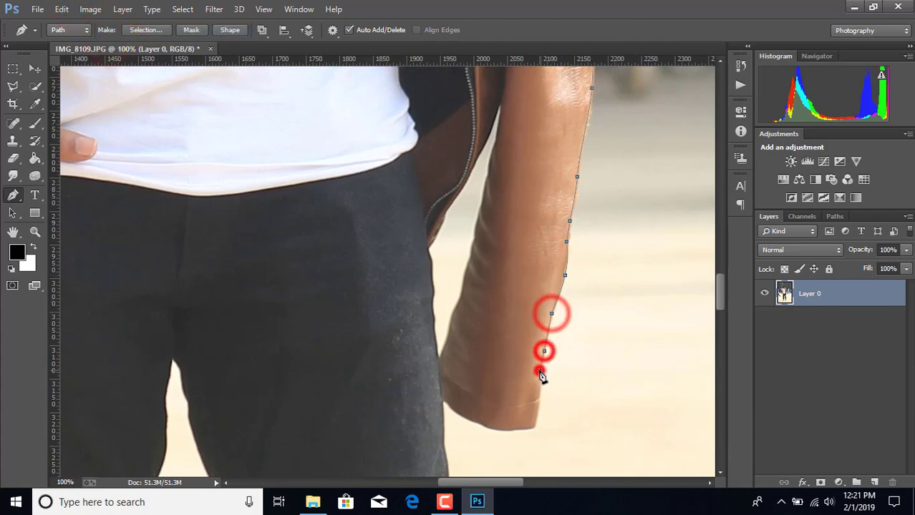
left_click(539, 385)
left_click(537, 405)
left_click(535, 415)
left_click(515, 429)
left_click(505, 430)
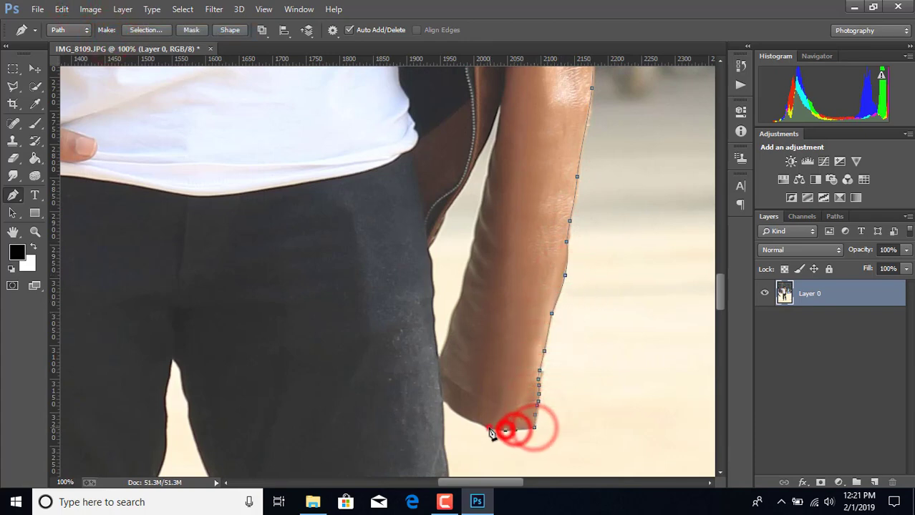
left_click(482, 424)
left_click(469, 420)
left_click(445, 405)
left_click_drag(440, 402, 449, 195)
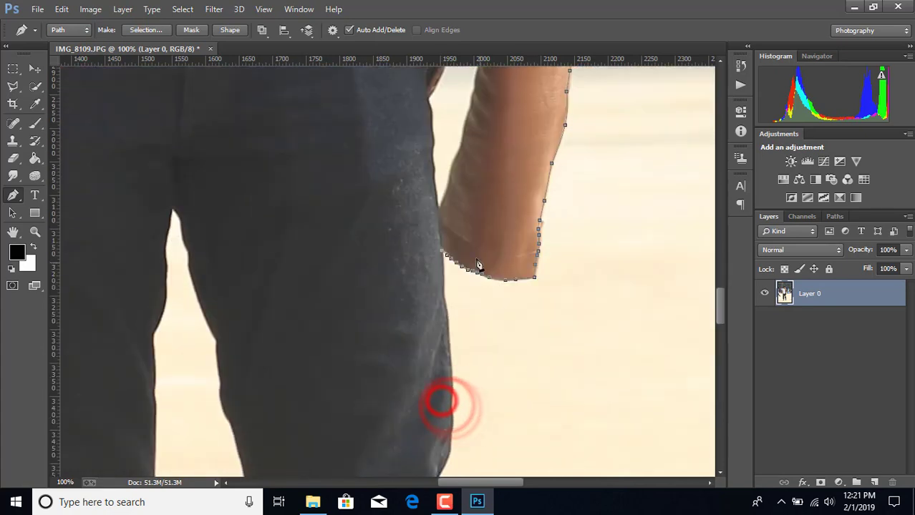
- Trace the trouser leg edge from below the hand past the knee seam
left_click(446, 206)
left_click(453, 292)
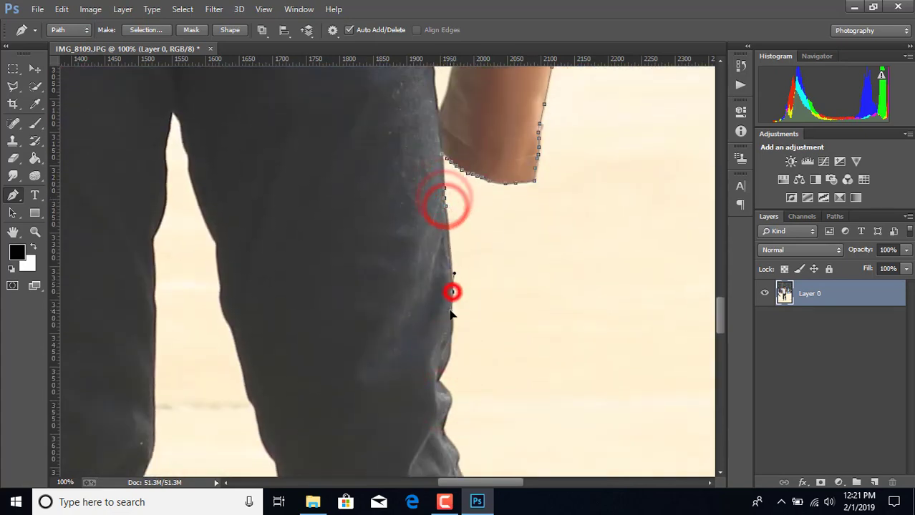
left_click(453, 326)
left_click(451, 351)
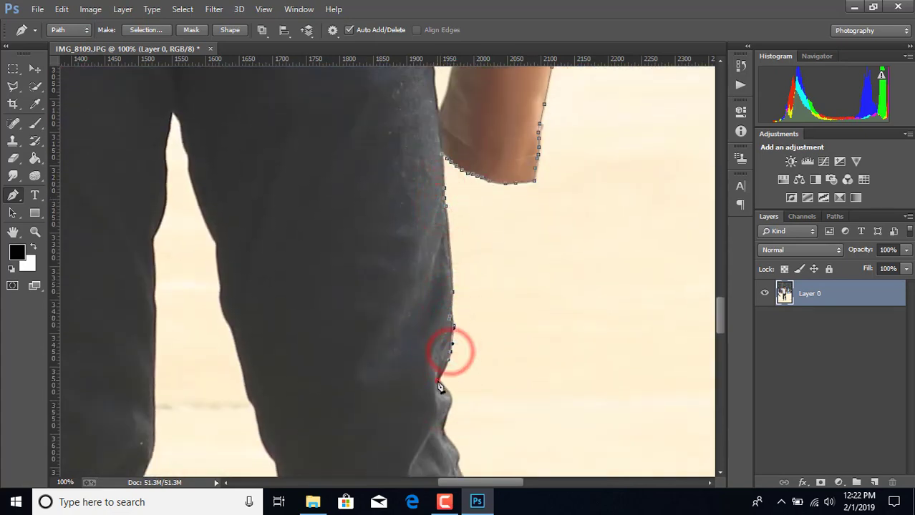
left_click_drag(438, 381, 472, 255)
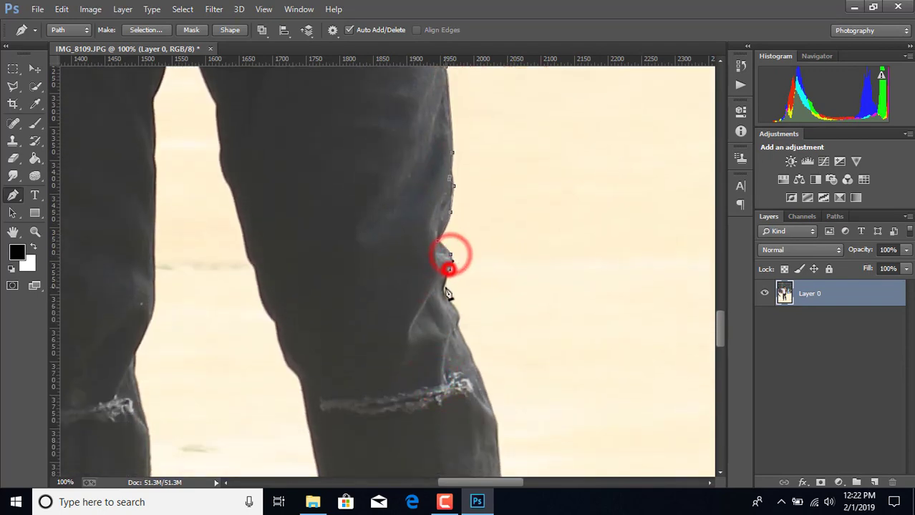
left_click(444, 292)
scroll(446, 286, "down", 2)
left_click(459, 248)
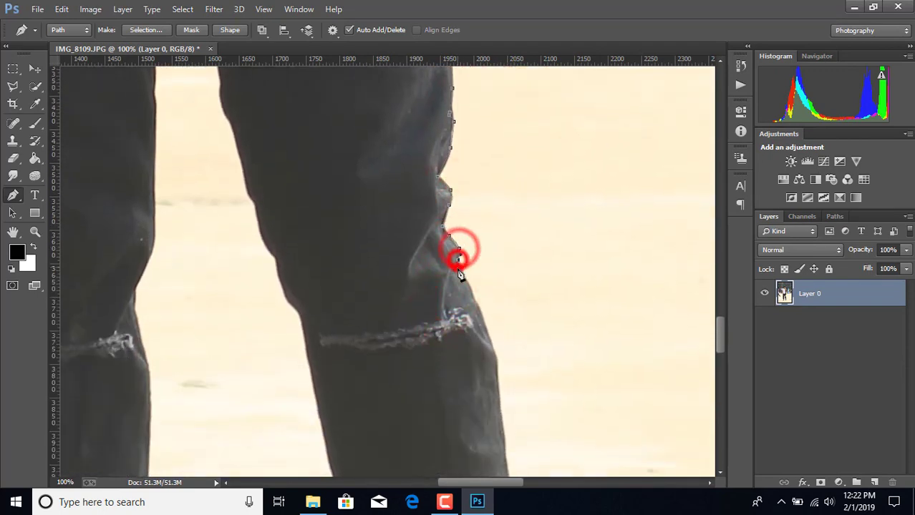
scroll(462, 261, "down", 2)
left_click(459, 261)
left_click(492, 279)
scroll(501, 286, "down", 2)
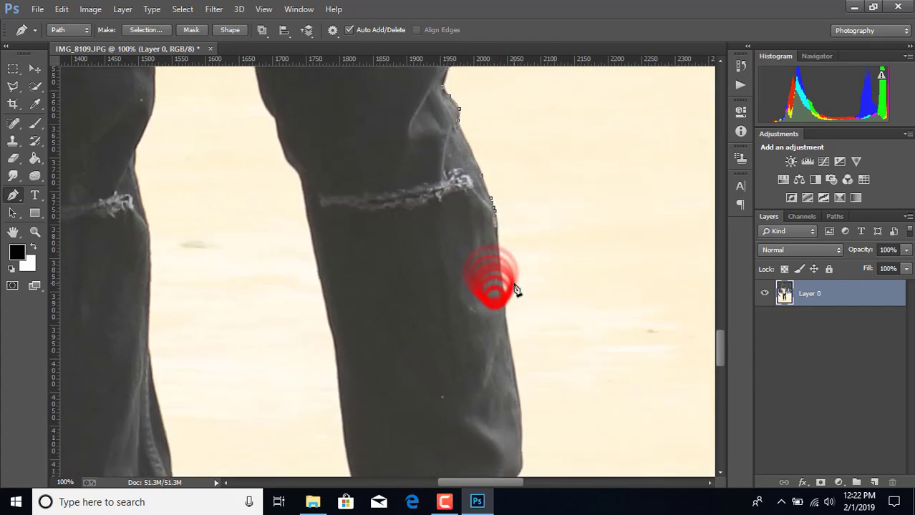
scroll(512, 250, "down", 4)
- Continue the outline down the trouser leg and around the hem
left_click(514, 262)
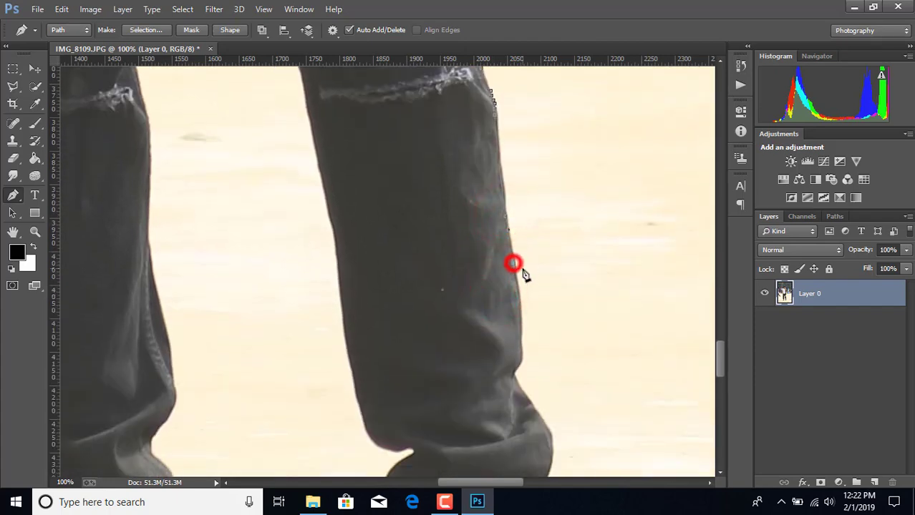
scroll(524, 270, "down", 3)
left_click(513, 269)
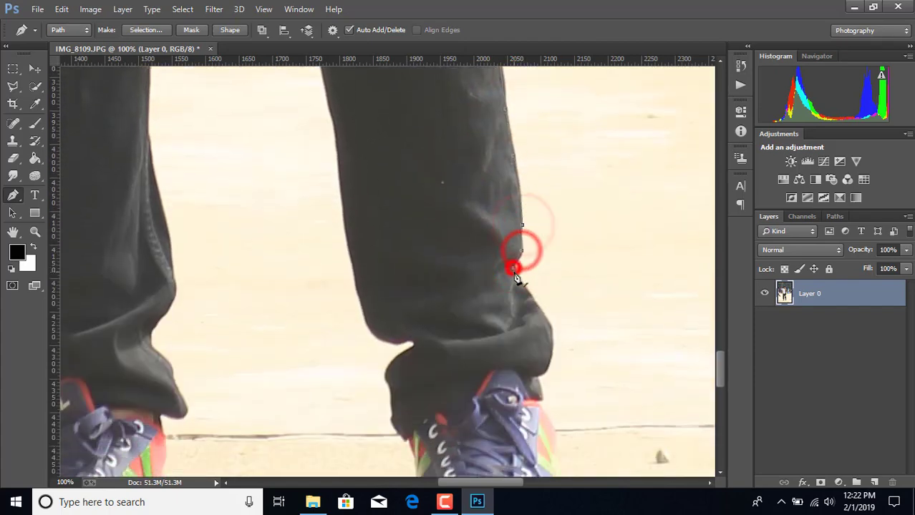
scroll(533, 266, "down", 1)
left_click(550, 279)
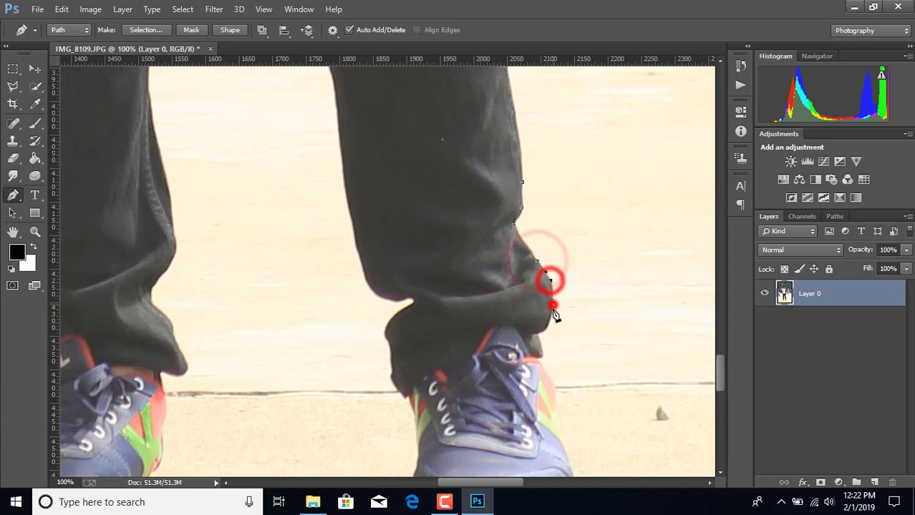
left_click(551, 303)
left_click(541, 331)
scroll(540, 301, "down", 2)
- Extend the outline down the shoe's side to the back of the heel
left_click(540, 272)
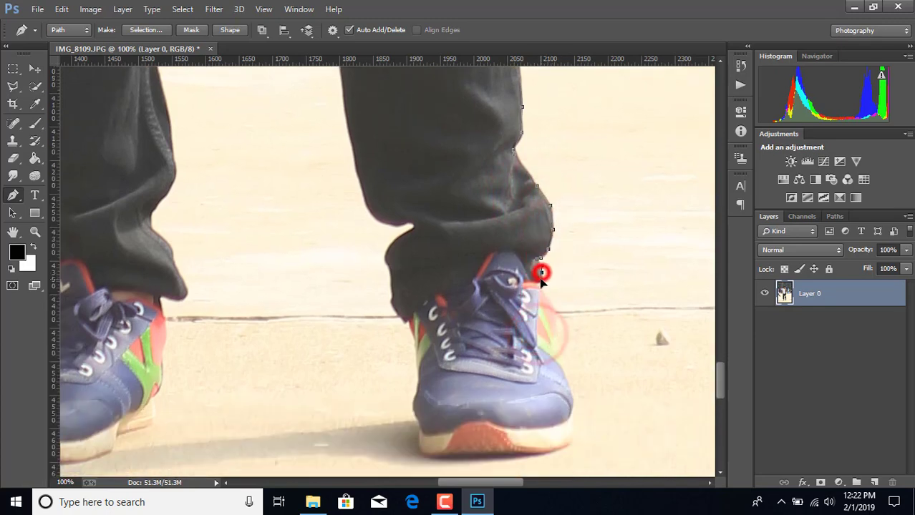
left_click(551, 300)
left_click(554, 313)
scroll(558, 331, "down", 1)
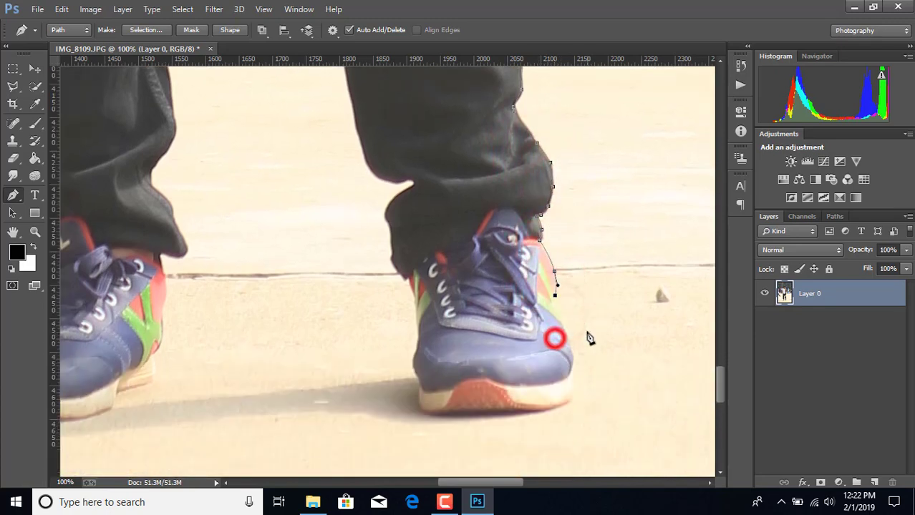
left_click(555, 274)
left_click(563, 302)
left_click(572, 333)
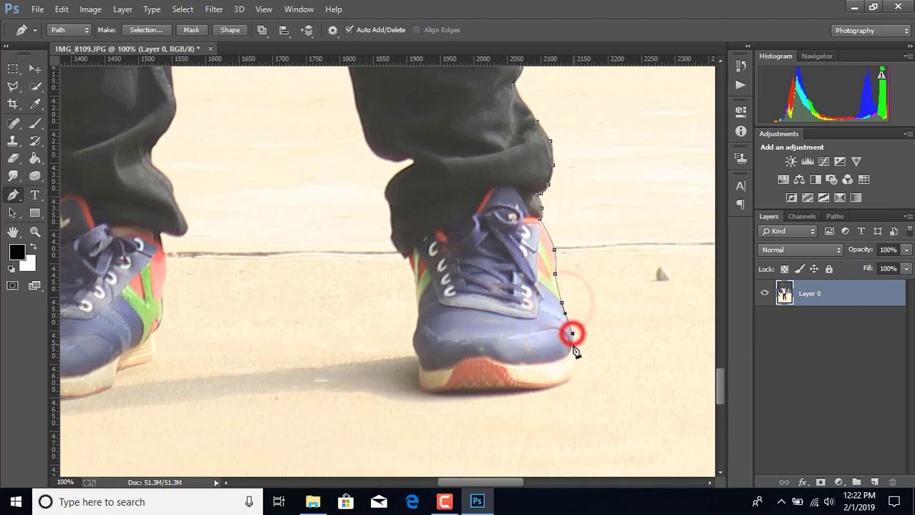
scroll(576, 336, "down", 1)
left_click(570, 323)
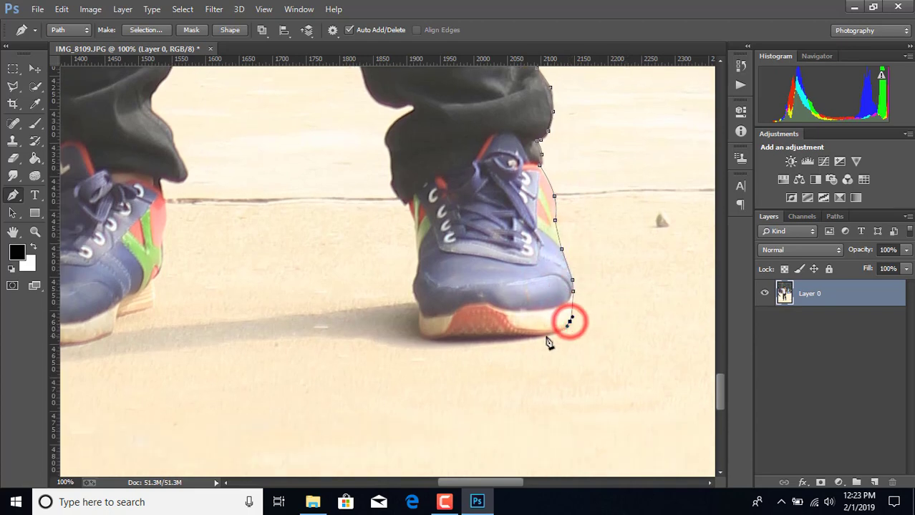
- Trace the path around the right shoe's heel, sole and toe, then up its front edge to the tongue
left_click_drag(525, 336, 500, 336)
left_click(441, 342)
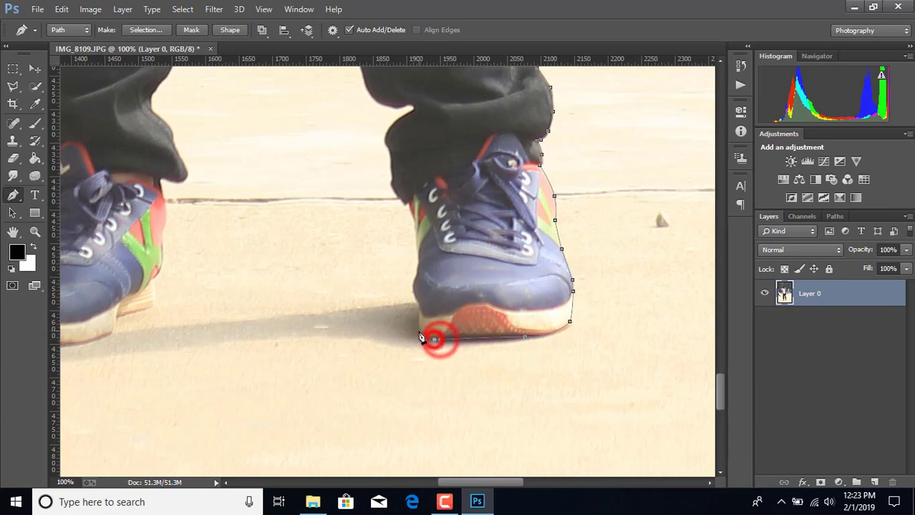
left_click(419, 328)
left_click(419, 304)
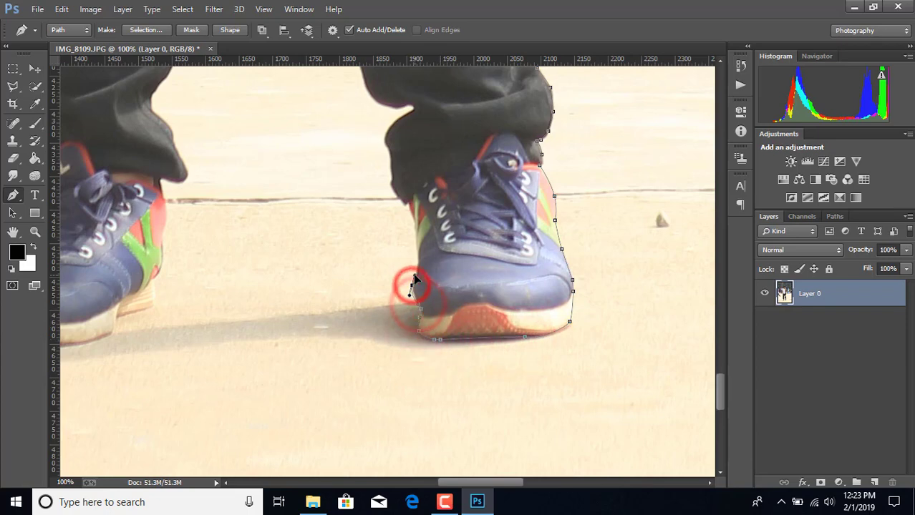
left_click(418, 267)
left_click(417, 252)
left_click(414, 227)
left_click(411, 207)
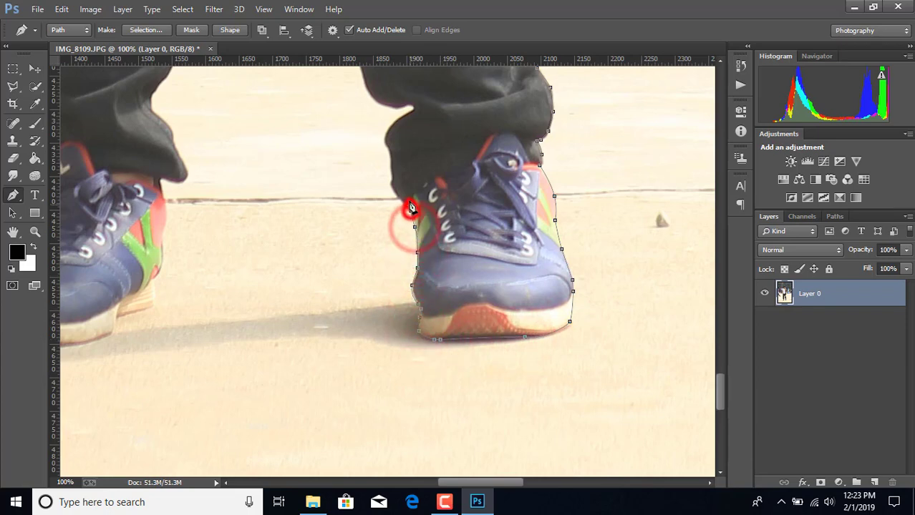
- Continue the path from where the shoe meets the pant up the hem onto the pant leg
left_click(391, 179)
left_click(388, 152)
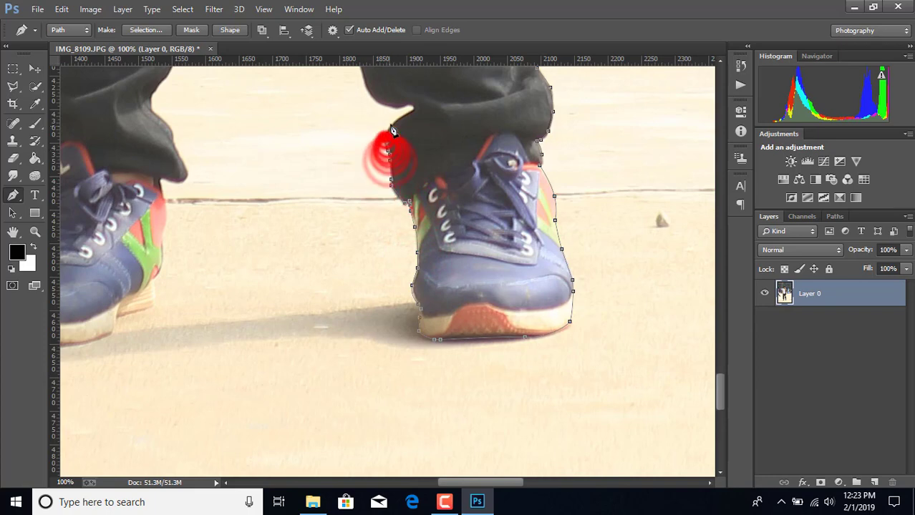
left_click(391, 127)
left_click(404, 109)
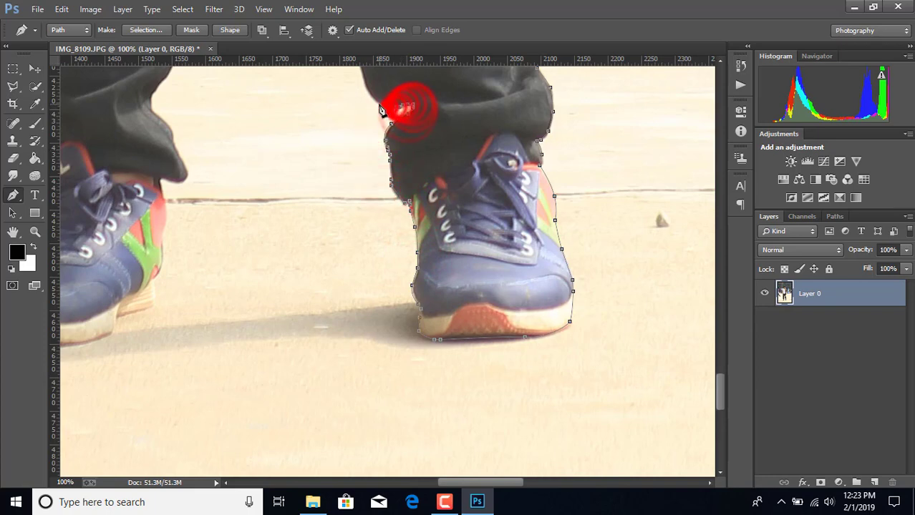
left_click_drag(387, 107, 363, 286)
left_click(354, 242)
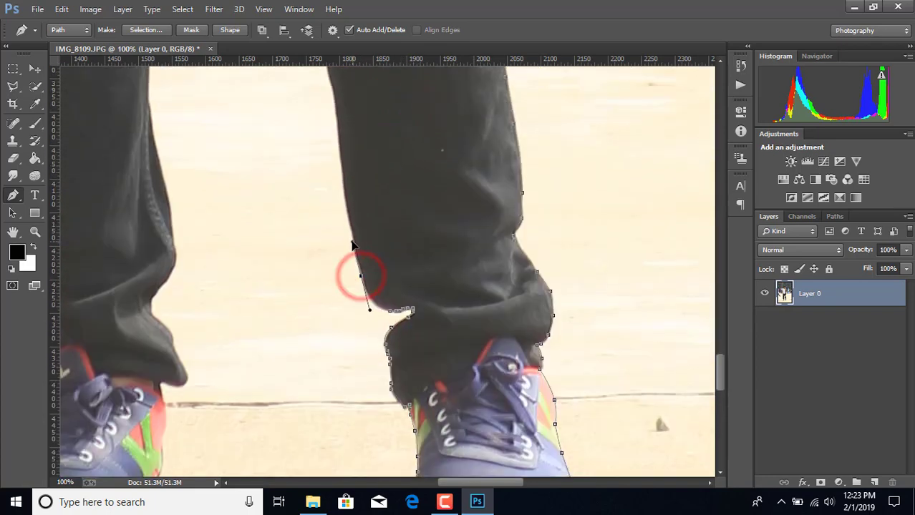
- Extend the path higher along the trouser leg's edge and up the inner leg
left_click_drag(338, 104, 336, 287)
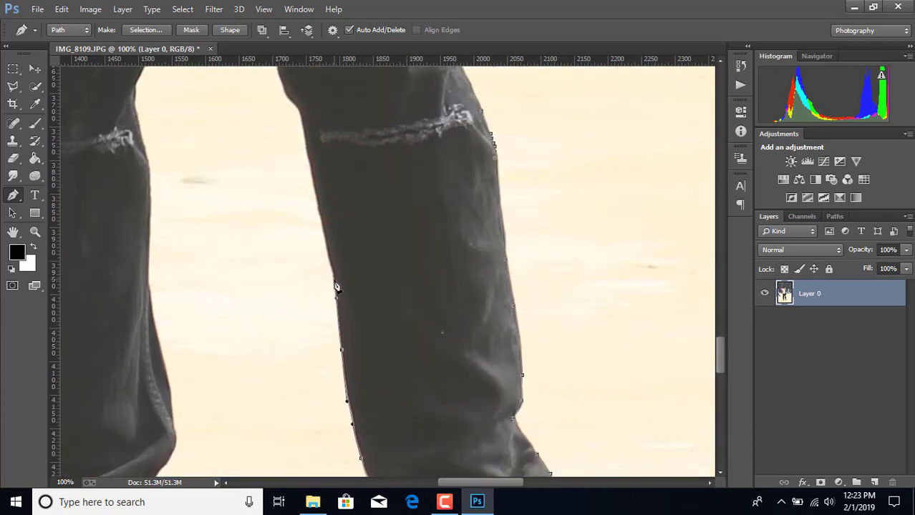
left_click(318, 207)
left_click(302, 131)
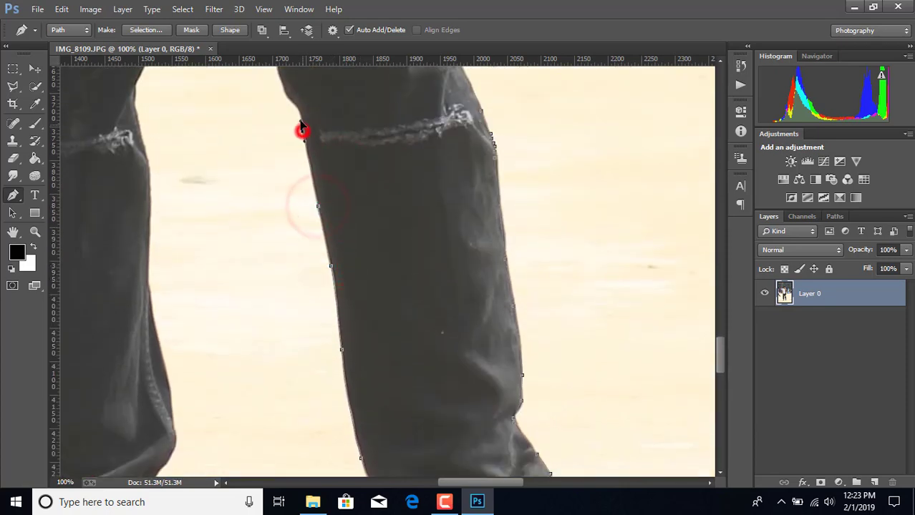
left_click_drag(302, 123, 288, 96)
scroll(352, 188, "up", 5)
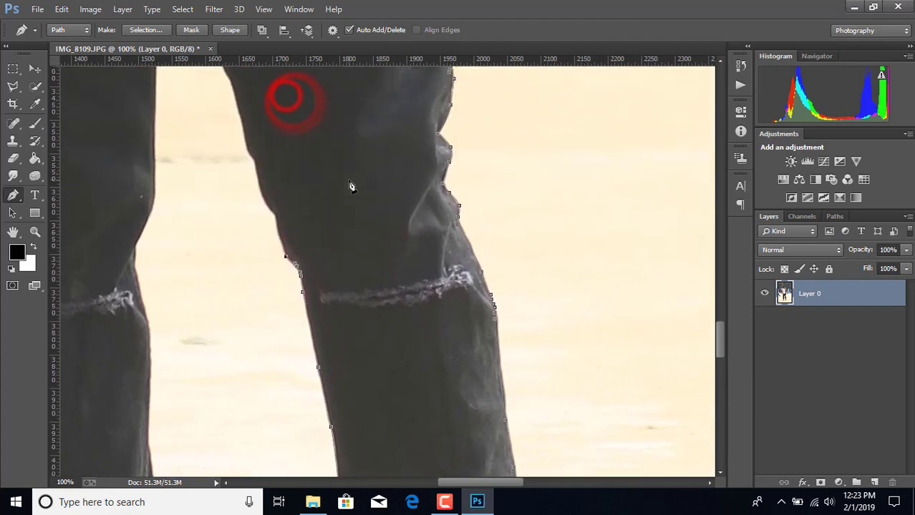
left_click(273, 322)
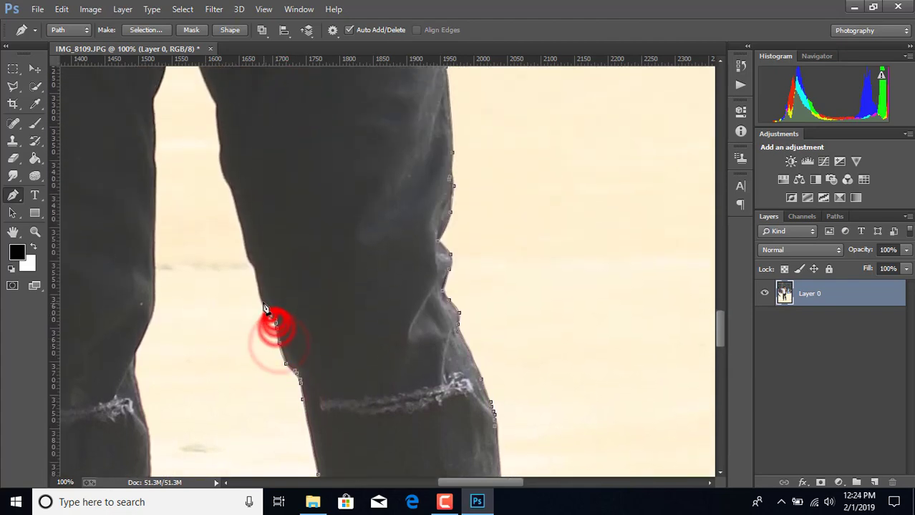
left_click(249, 258)
left_click(242, 218)
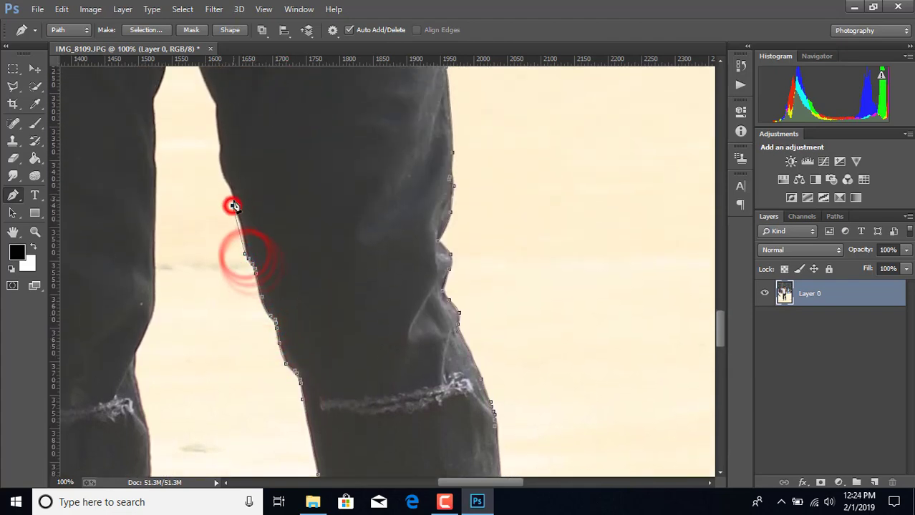
- Undo a stray anchor, then carry the path up the inner leg edge toward the crotch
left_click(62, 9)
left_click(107, 30)
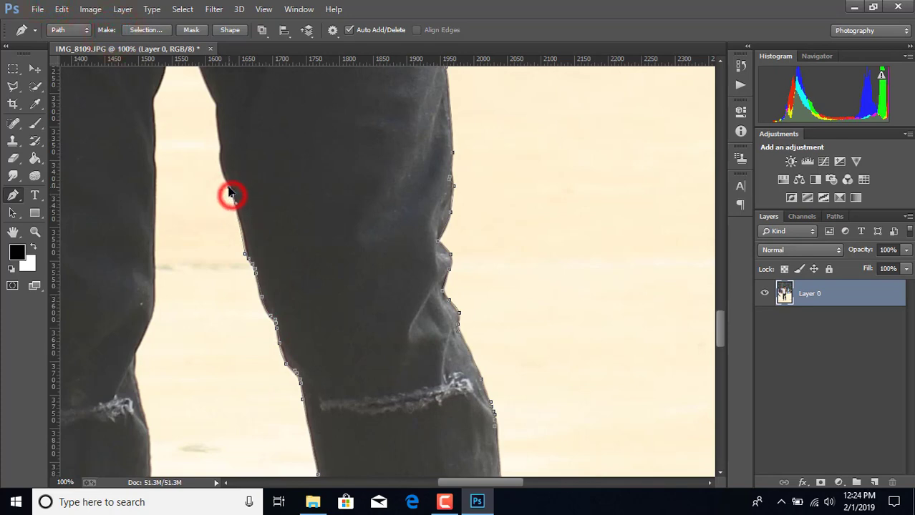
left_click(230, 195)
left_click(224, 179)
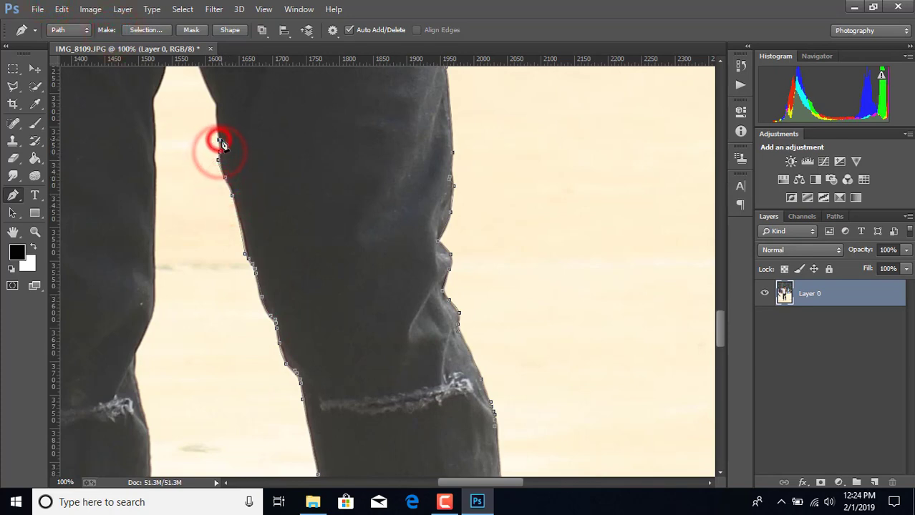
left_click_drag(220, 151, 229, 249)
left_click(217, 222)
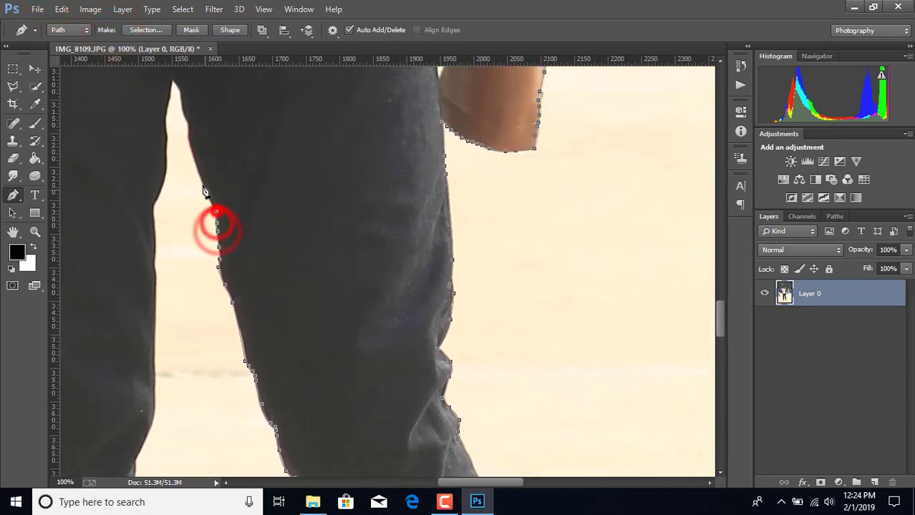
left_click(195, 165)
left_click(189, 138)
- Bring the path up to the crotch tip and start it down the left leg's edge
left_click(184, 115)
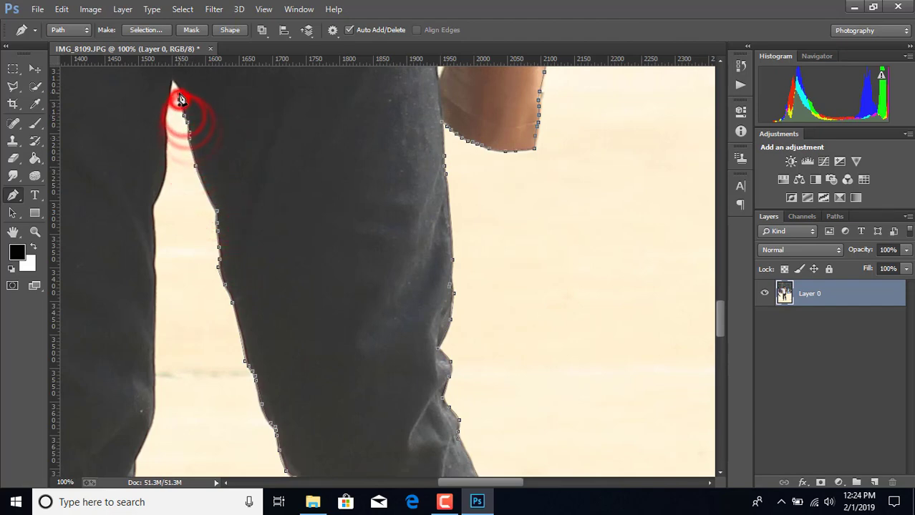
left_click(178, 93)
left_click(172, 76)
left_click(168, 107)
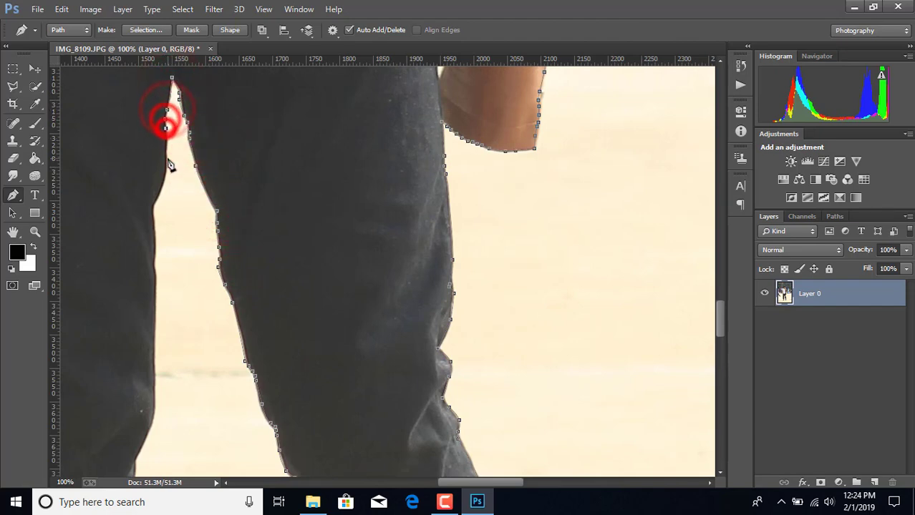
left_click(165, 129)
left_click_drag(165, 178, 160, 189)
left_click(154, 223)
- Trace the left leg's edge downward to just above the knee crease
scroll(152, 215, "down", 2)
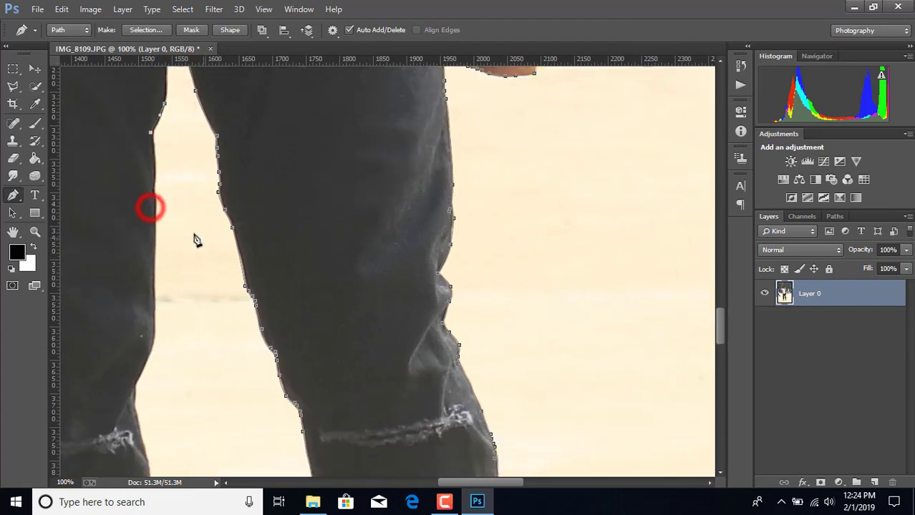
left_click(153, 193)
left_click(155, 235)
scroll(153, 240, "down", 1)
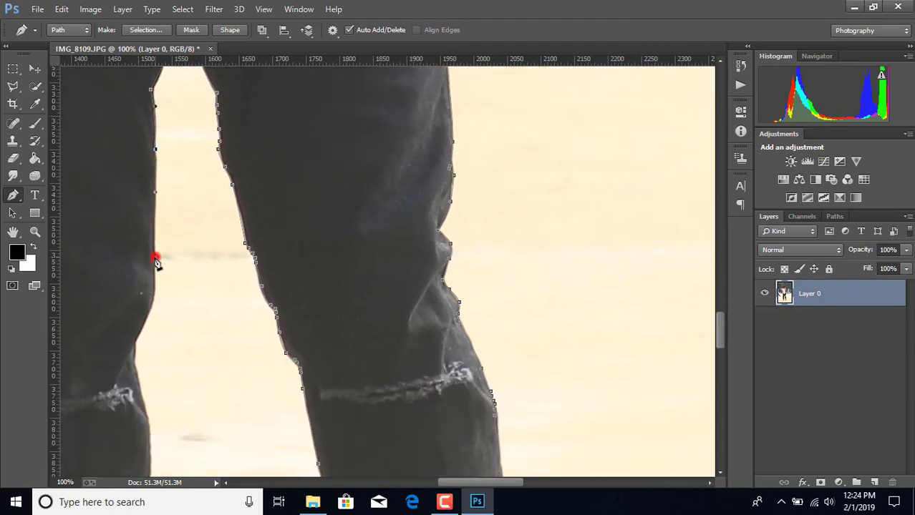
left_click(153, 292)
left_click(144, 321)
left_click(134, 351)
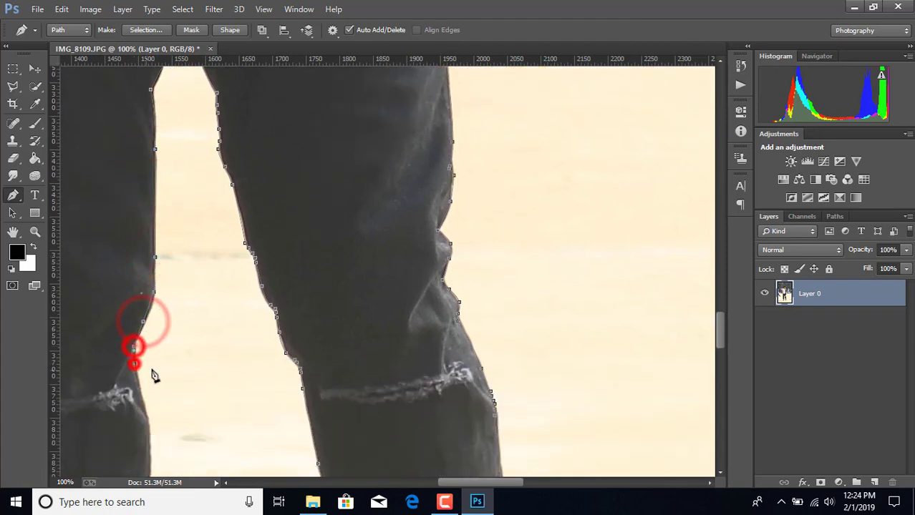
scroll(215, 343, "down", 5)
left_click(149, 209)
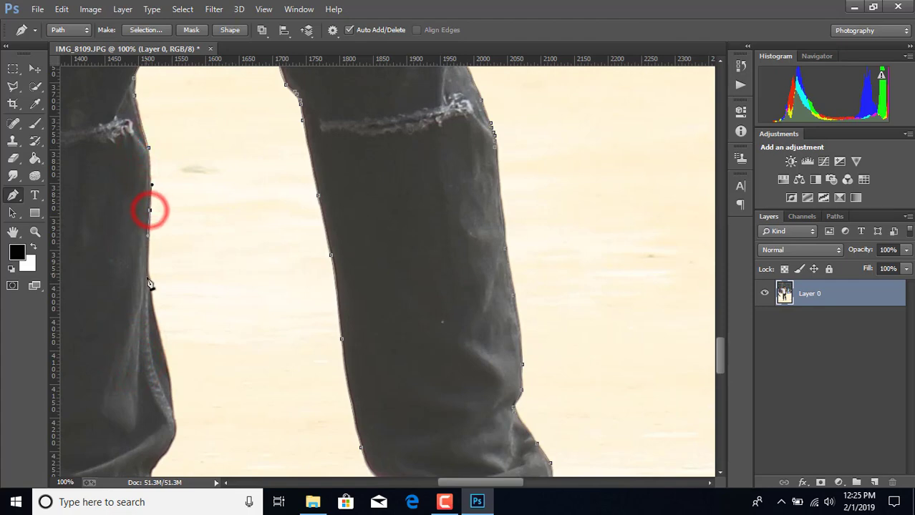
- Continue the path down the lower left leg and along the left pant hem
left_click(166, 368)
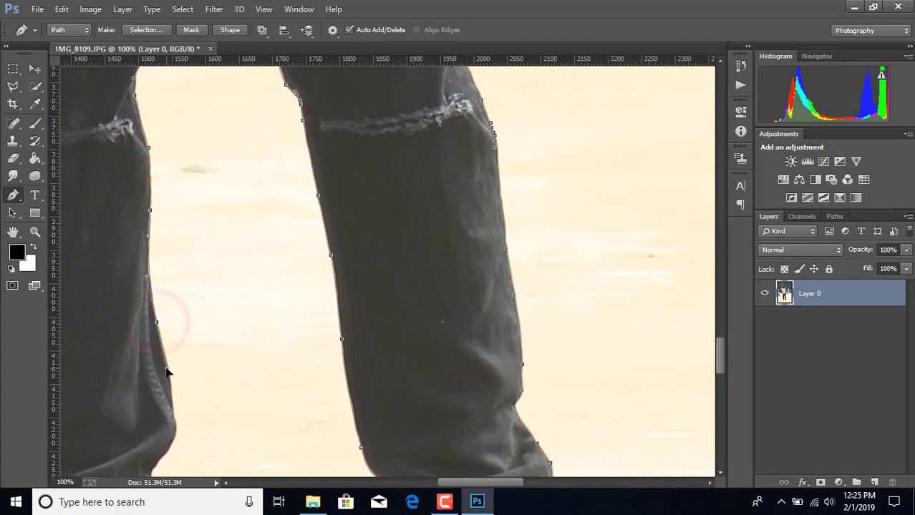
scroll(172, 333, "down", 1)
left_click(173, 344)
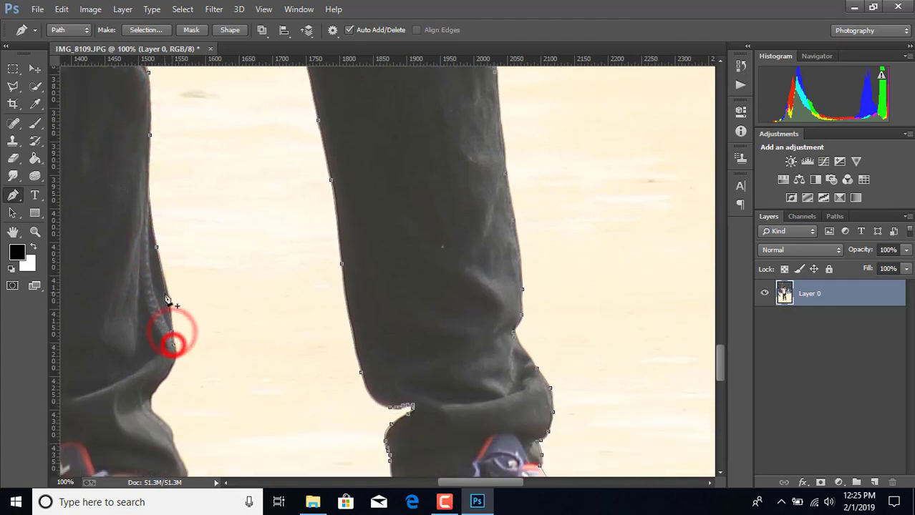
left_click(165, 381)
left_click(151, 397)
left_click(154, 413)
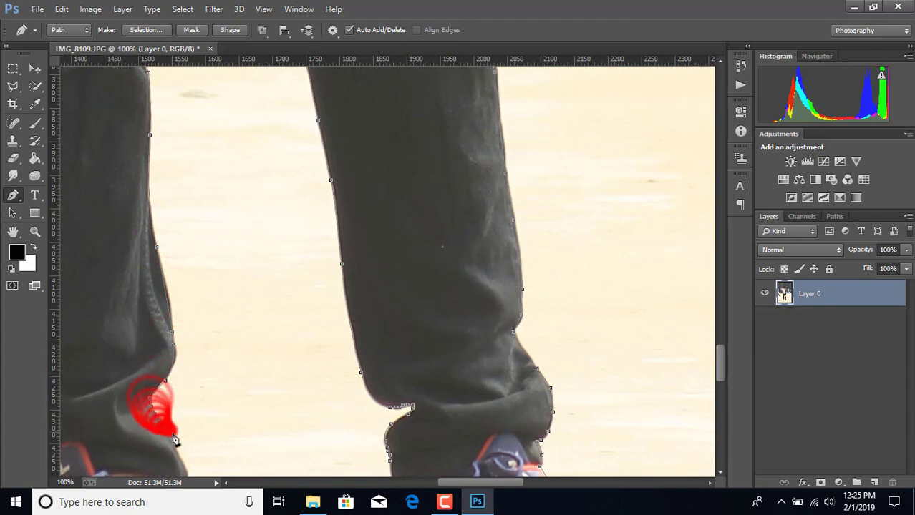
left_click(171, 432)
scroll(195, 342, "down", 2)
- Outline the left shoe's back down to the heel, undoing one misplaced anchor
left_click(184, 318)
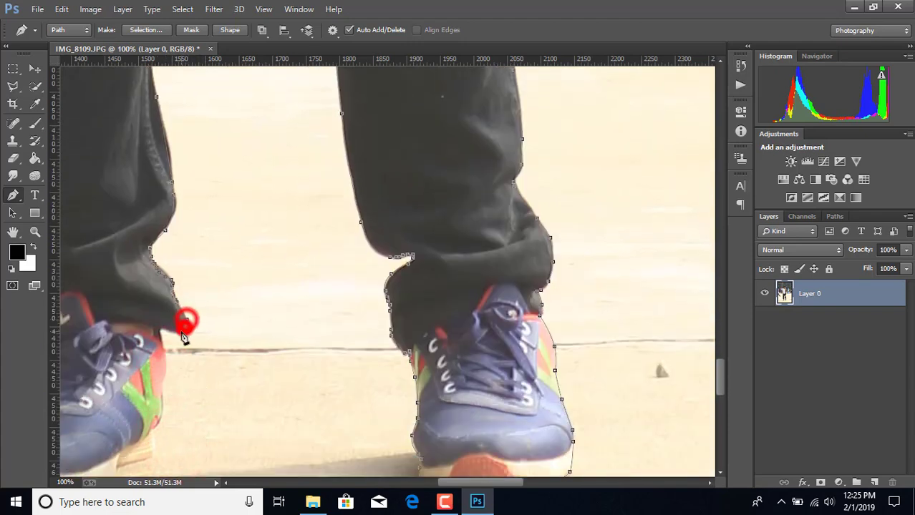
left_click(161, 330)
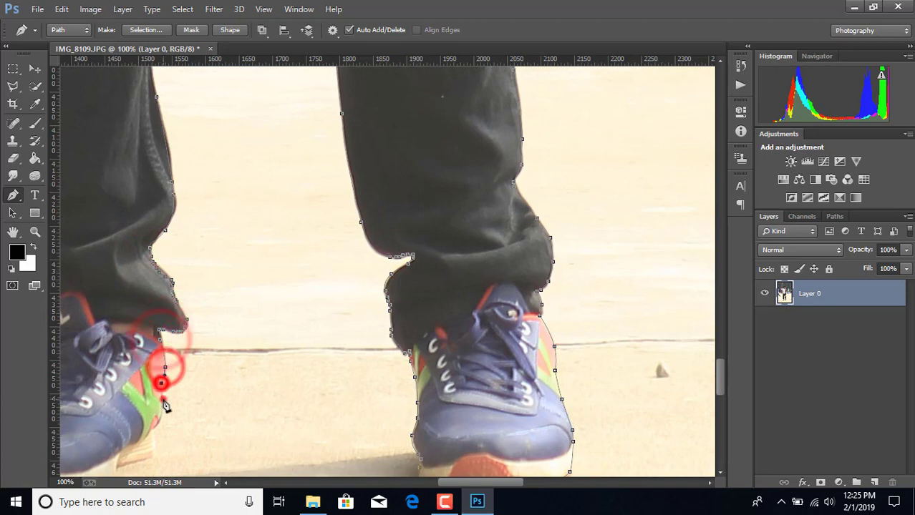
scroll(164, 368, "down", 1)
left_click_drag(516, 481, 487, 482)
left_click(366, 356)
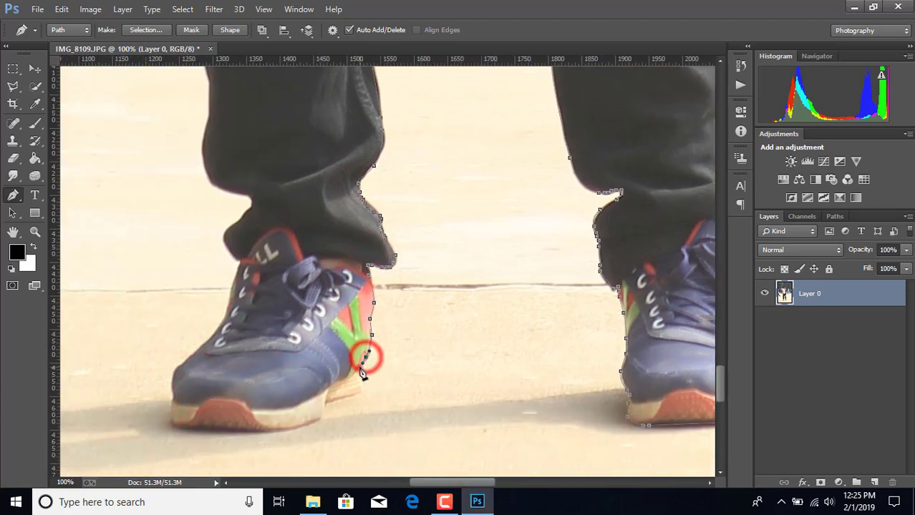
left_click(361, 389)
left_click(327, 399)
left_click(61, 9)
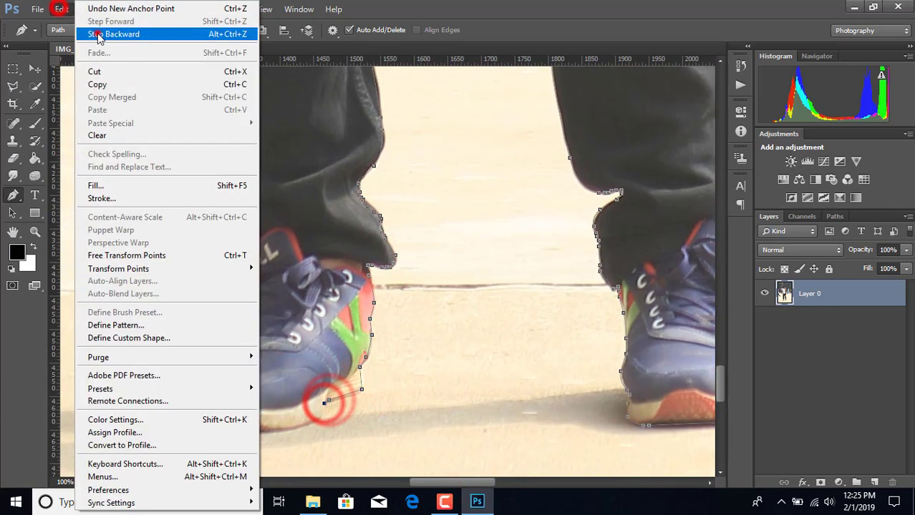
left_click(100, 33)
- Trace the left shoe's sole to the toe tip and up the toe edge
left_click(355, 393)
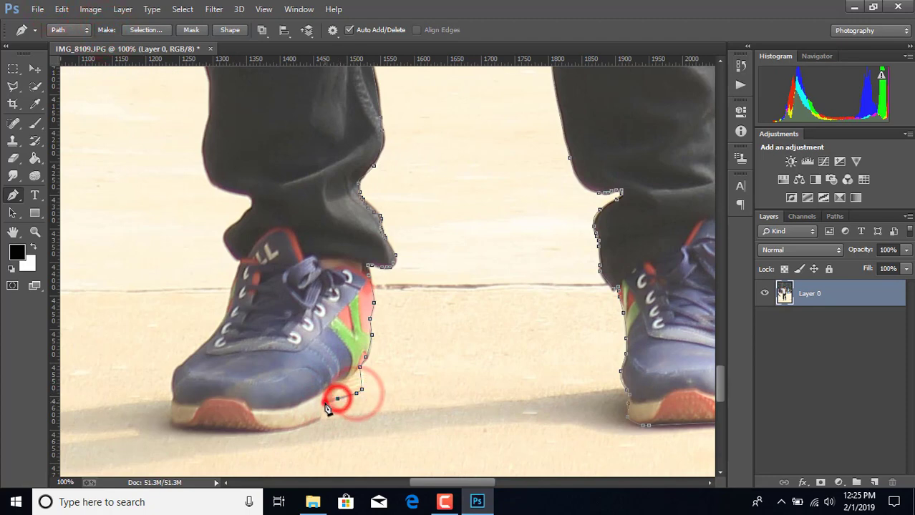
left_click(325, 402)
left_click_drag(305, 425, 269, 437)
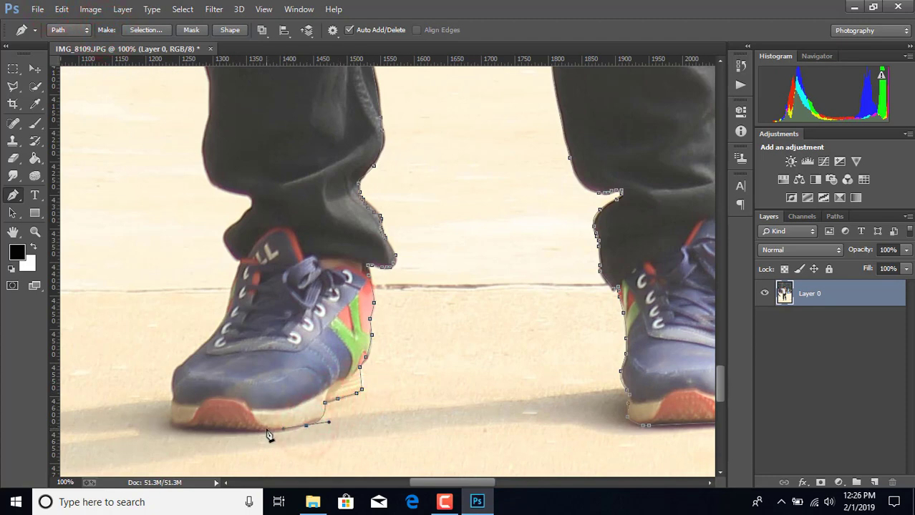
left_click(212, 428)
left_click(176, 424)
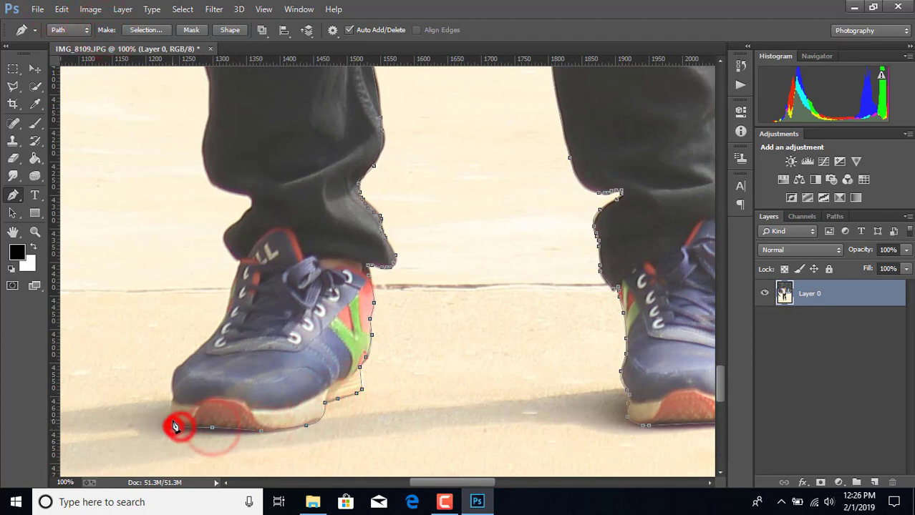
left_click(170, 398)
left_click(166, 378)
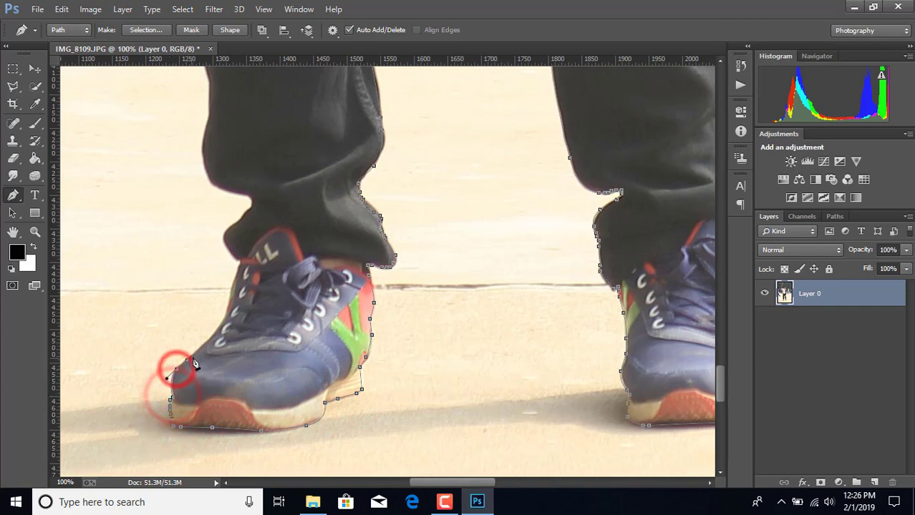
- Extend the outline up the shoe tongue to the pant hem and up the left pant edge
left_click(229, 302)
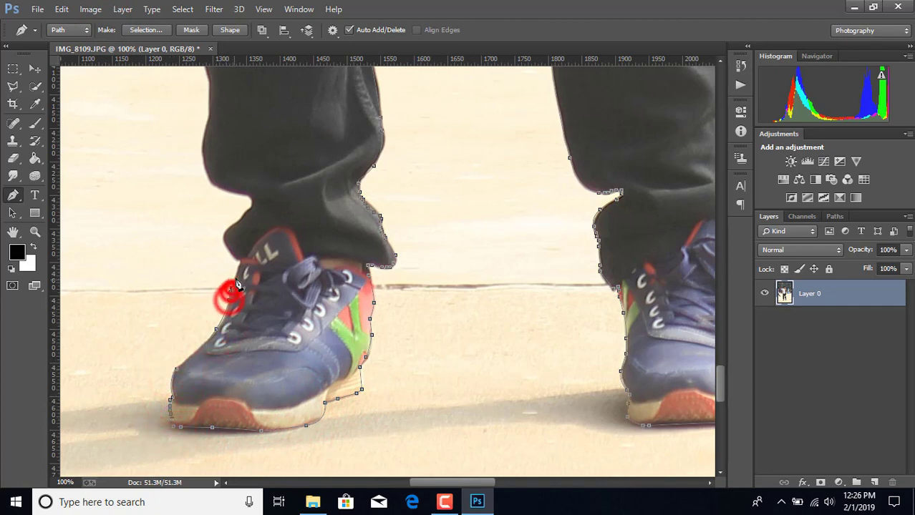
left_click(238, 274)
left_click(242, 226)
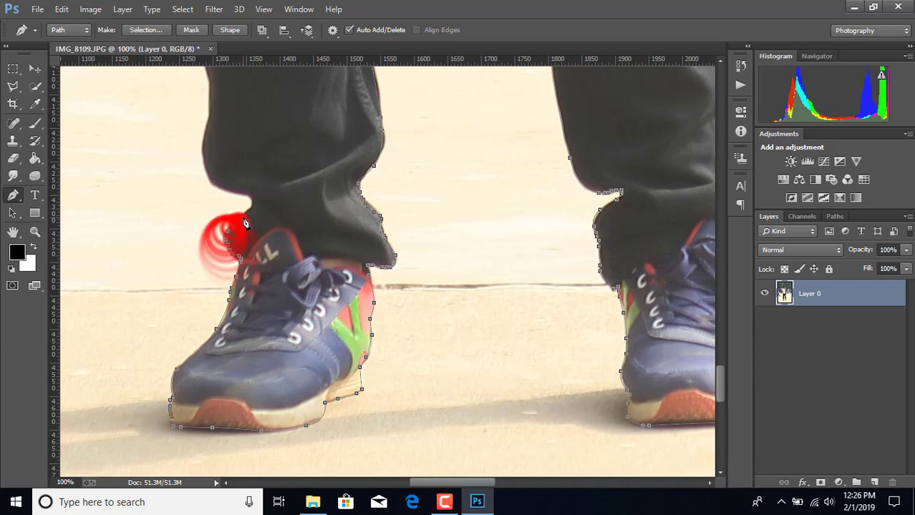
left_click(247, 198)
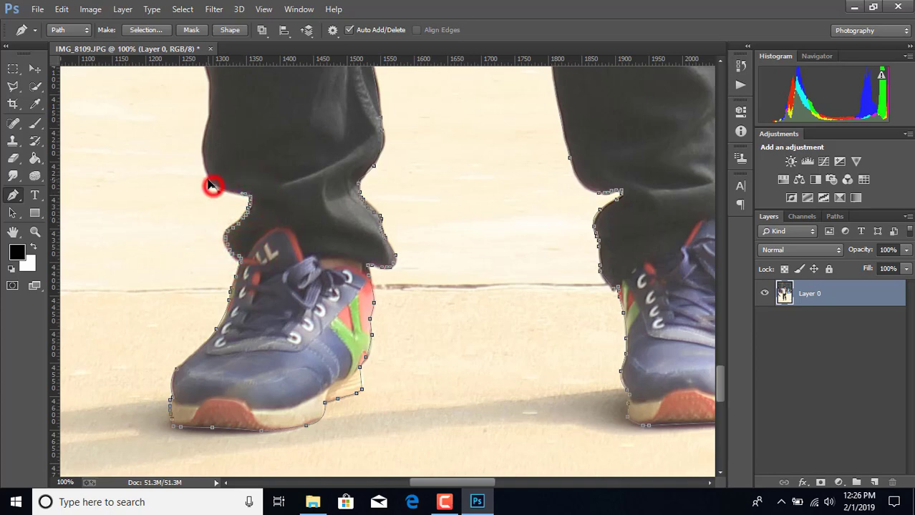
left_click(202, 137)
left_click(207, 88)
- Continue the outline further up the left pant edge toward the knee
scroll(278, 198, "up", 2)
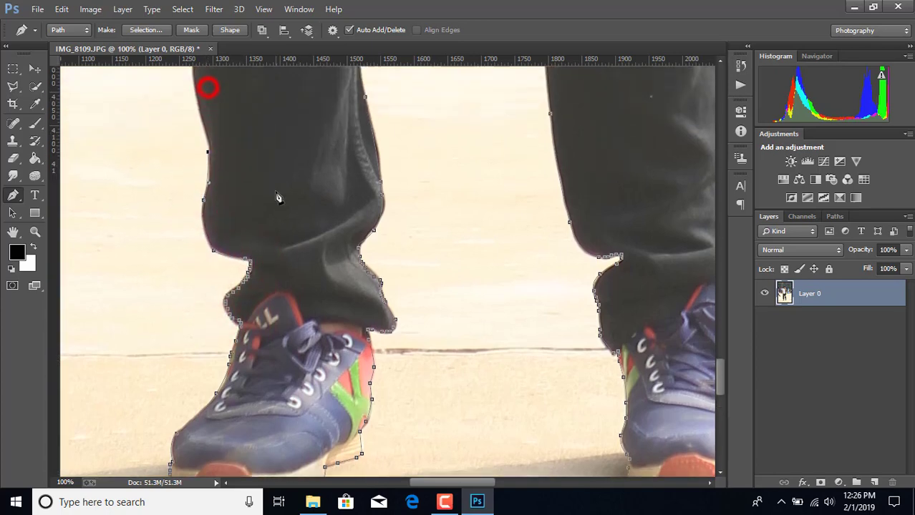
scroll(278, 198, "up", 3)
scroll(211, 351, "up", 2)
left_click(206, 345)
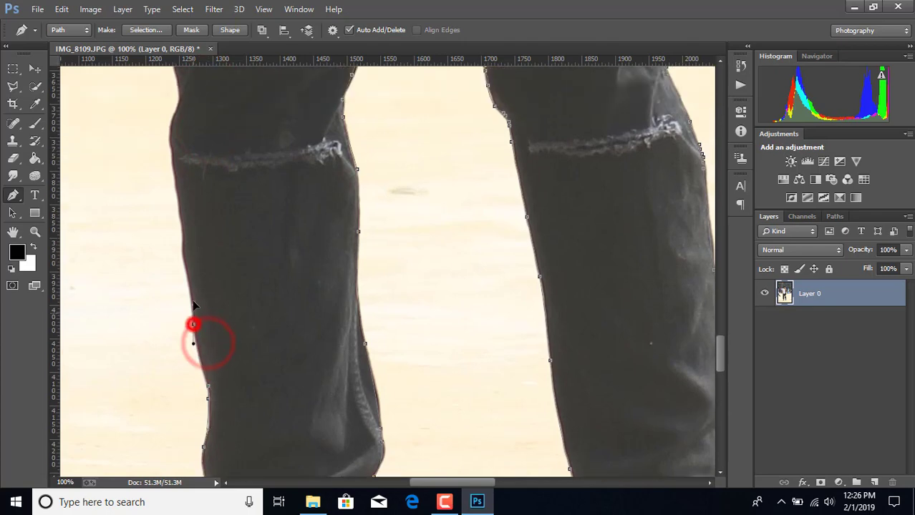
left_click(187, 279)
left_click(179, 245)
left_click(180, 221)
scroll(214, 279, "up", 2)
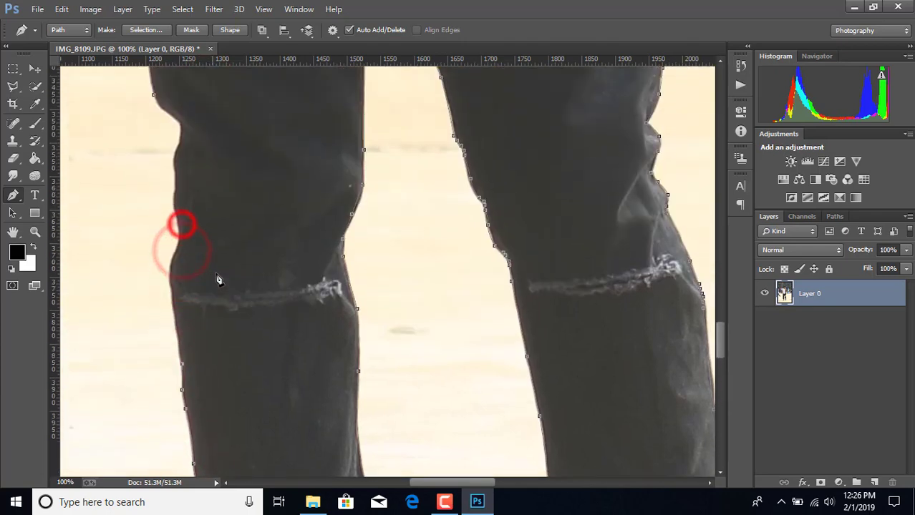
left_click(171, 311)
- Undo a misplaced anchor, curve the path along the knee, and zoom out to see the figure
left_click(61, 9)
left_click(111, 33)
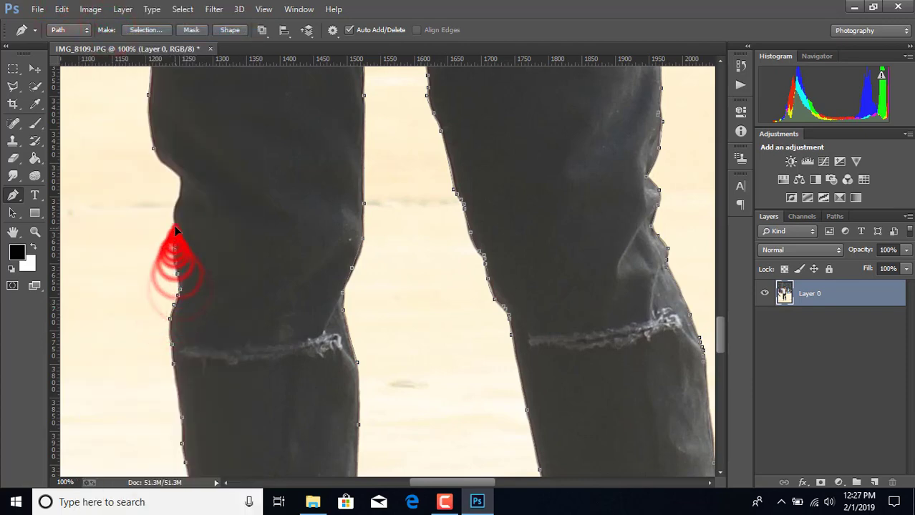
mouse_move(175, 311)
left_mouse_down()
mouse_move(177, 206)
mouse_move(153, 146)
left_mouse_up()
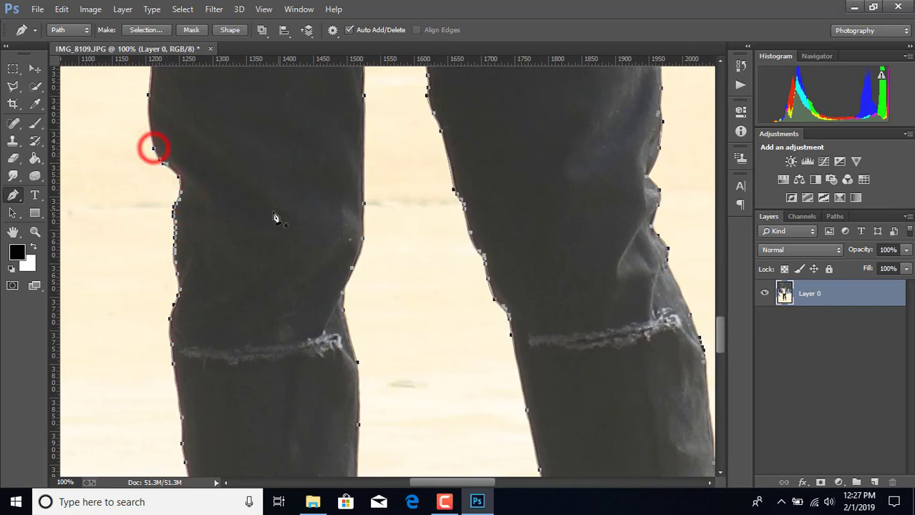
key("ctrl+minus")
key("ctrl+minus")
key("ctrl+minus")
key("ctrl+minus")
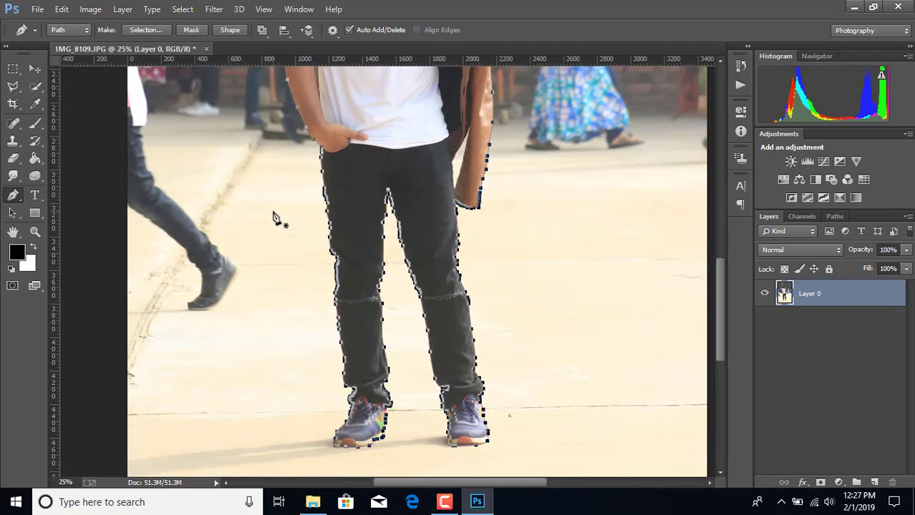
- Convert the traced path to a selection and mask Layer 0 so only the man remains
right_click(409, 180)
left_click(486, 223)
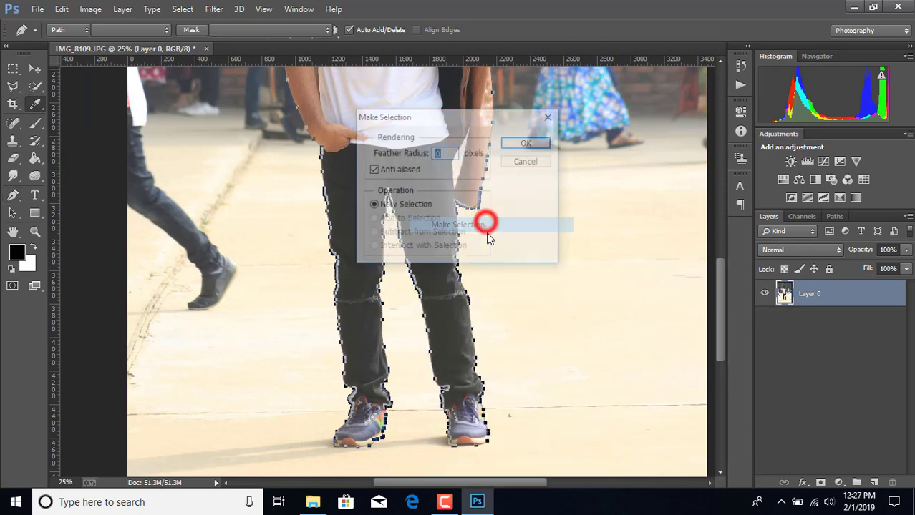
left_click(527, 142)
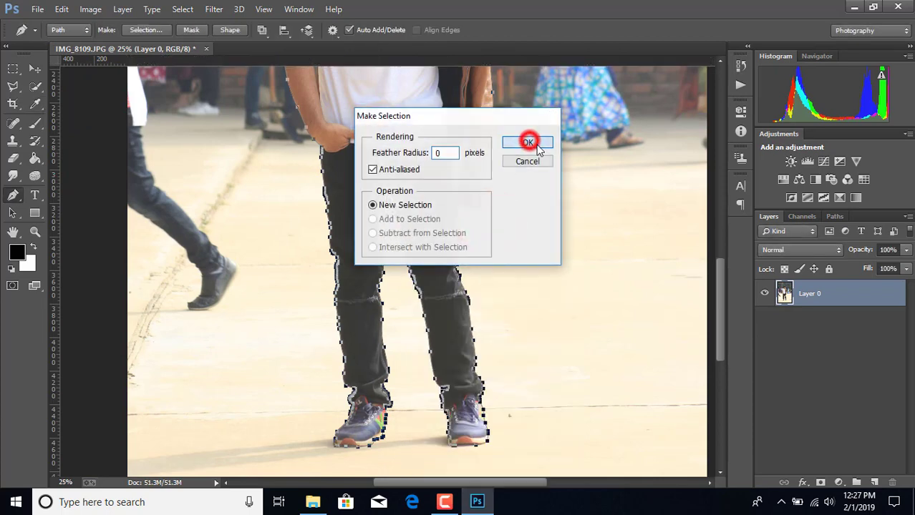
left_click(821, 483)
left_click_drag(715, 340, 728, 302)
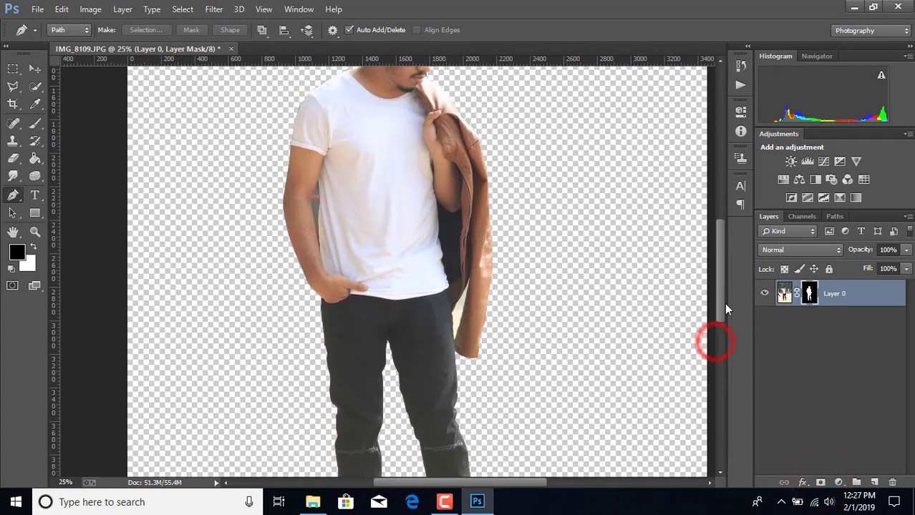
scroll(396, 348, "up", 3)
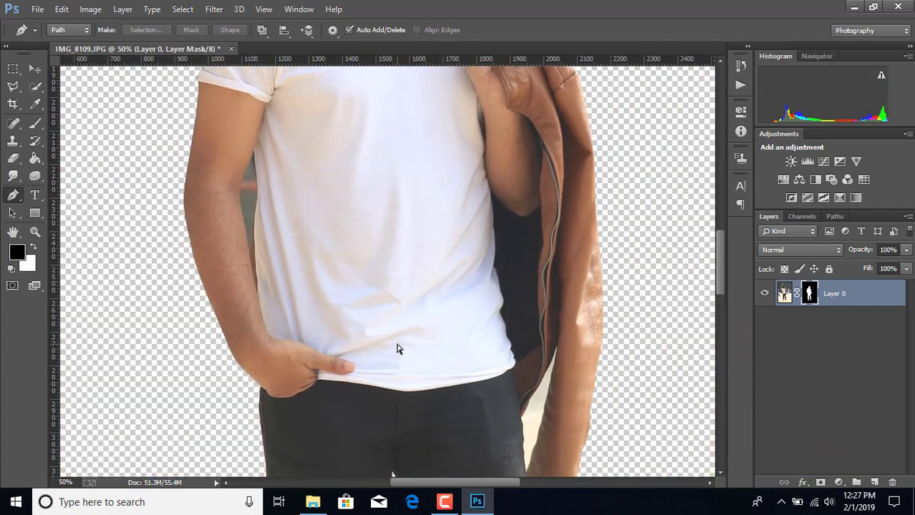
scroll(397, 348, "up", 1)
scroll(396, 349, "up", 2)
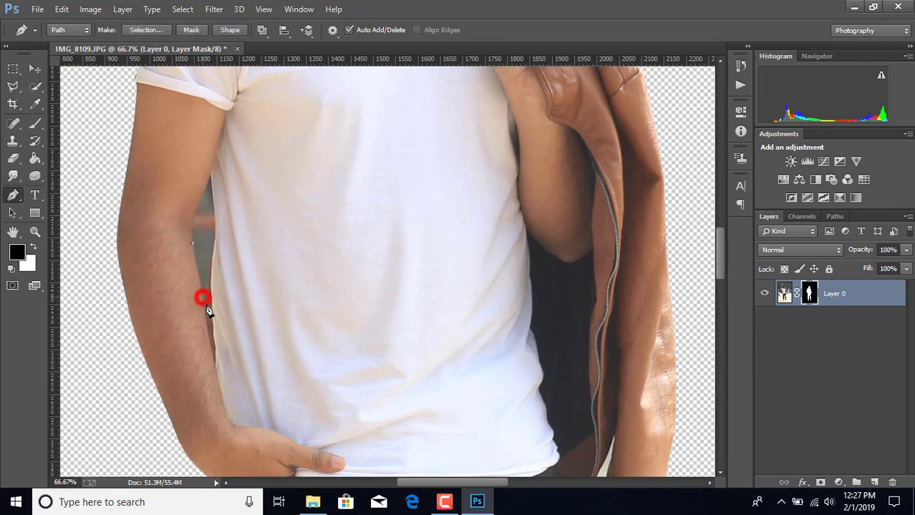
- Outline the background gap between the arm and shirt with a pen path
left_click_drag(207, 310, 206, 320)
left_click_drag(215, 366, 215, 308)
left_click_drag(214, 274, 214, 265)
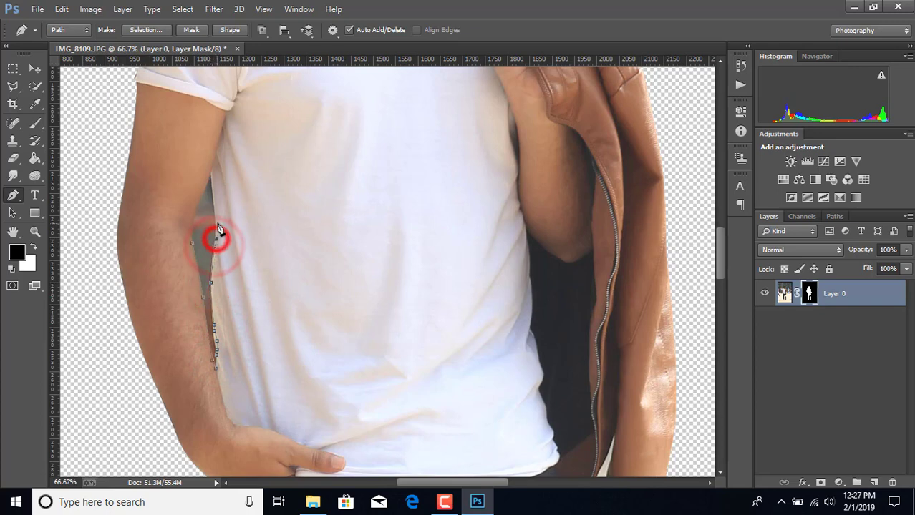
left_click_drag(218, 246, 212, 179)
left_click(211, 173)
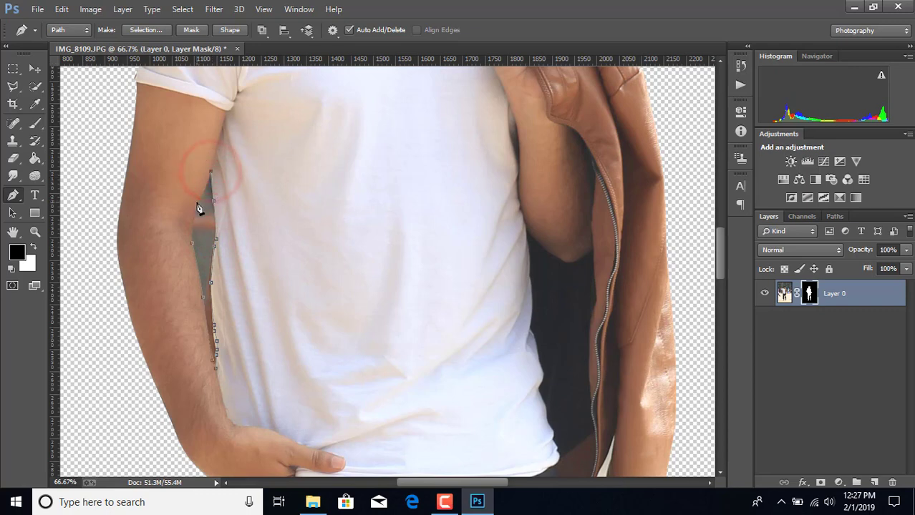
left_click(62, 8)
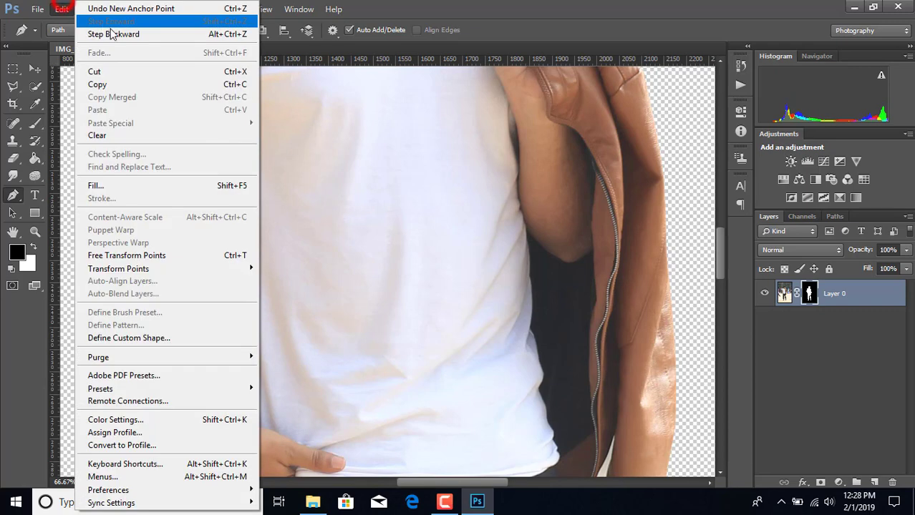
left_click(111, 31)
left_click(209, 172)
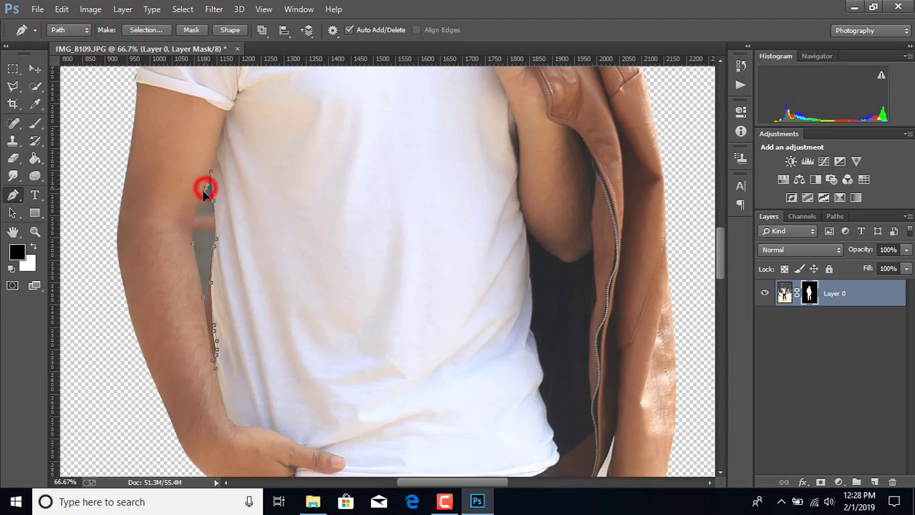
left_click(196, 206)
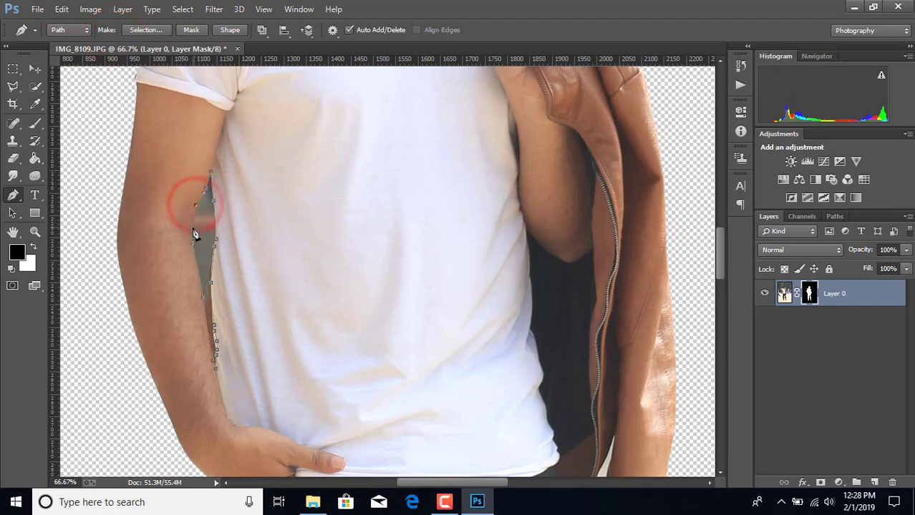
left_click(192, 243)
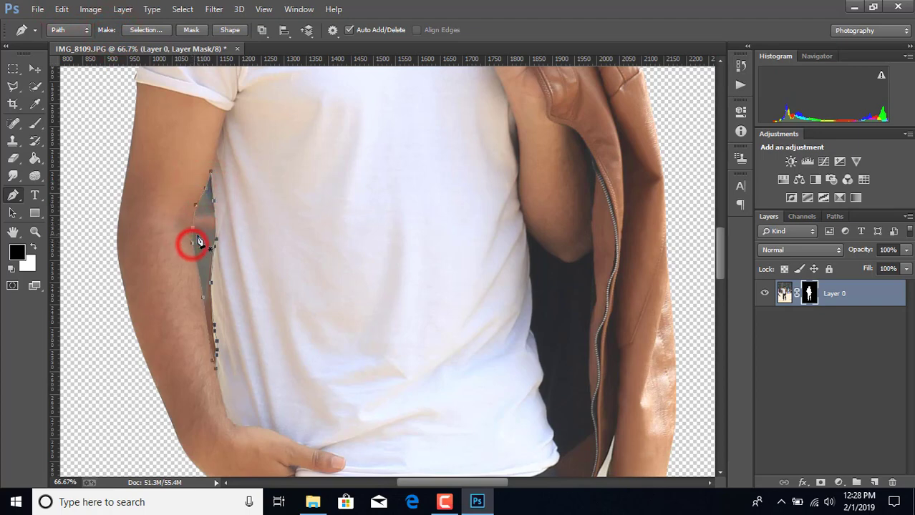
- Turn the gap path into a selection, paint it out on the layer mask, and deselect
right_click(199, 241)
left_click(260, 220)
left_click(517, 142)
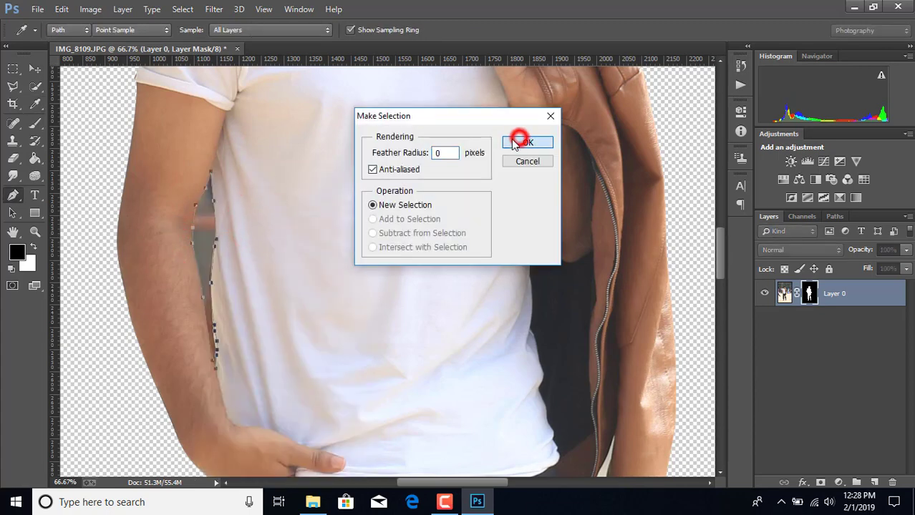
left_click(34, 120)
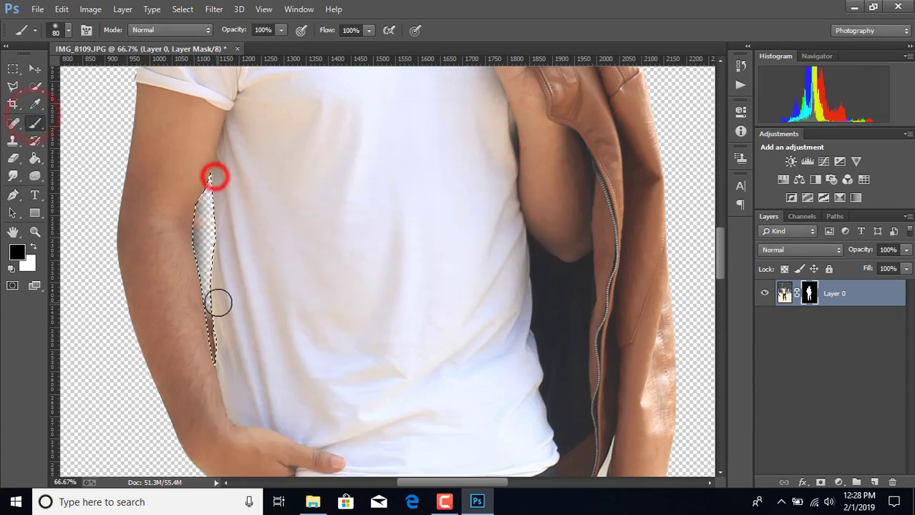
left_click_drag(218, 303, 201, 258)
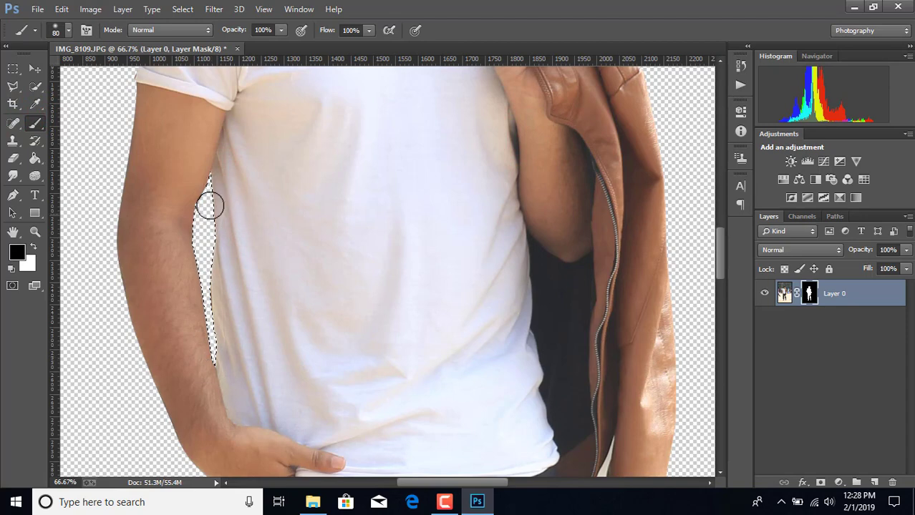
key("ctrl+d")
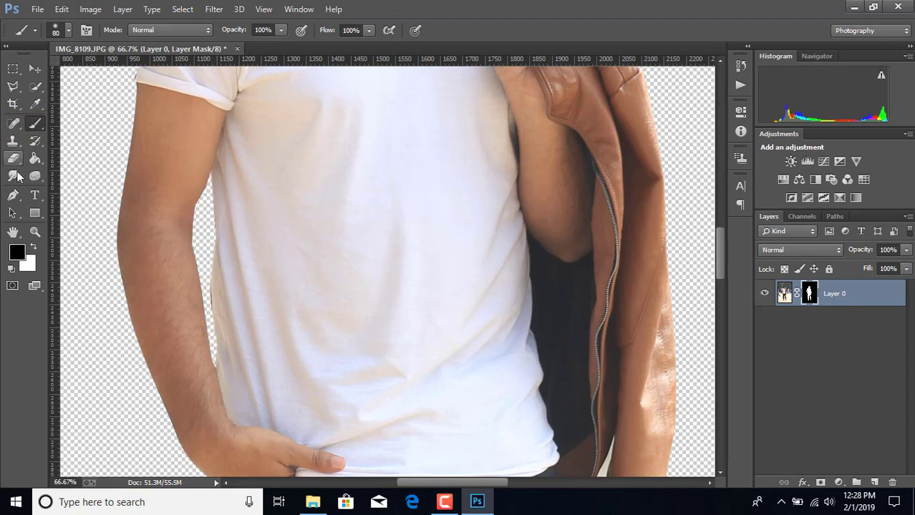
left_click(13, 195)
- Outline the background gap between the jacket sleeve and jeans with a pen path
left_click_drag(410, 483, 440, 484)
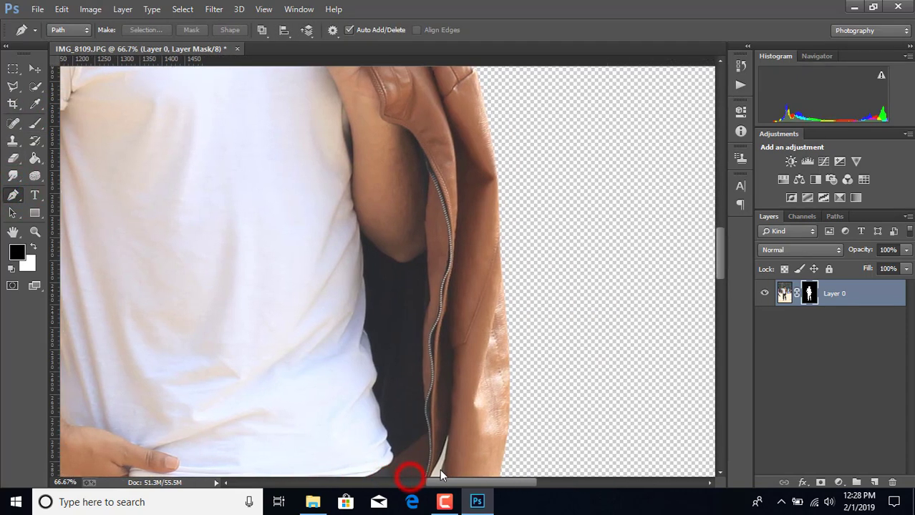
scroll(517, 288, "down", 3)
scroll(517, 287, "down", 3)
scroll(514, 290, "down", 3)
scroll(514, 290, "down", 2)
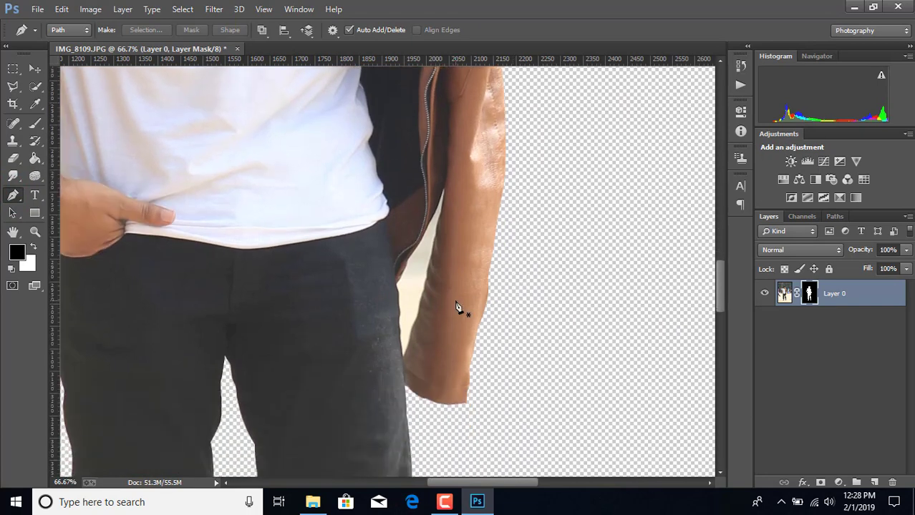
left_click(403, 357)
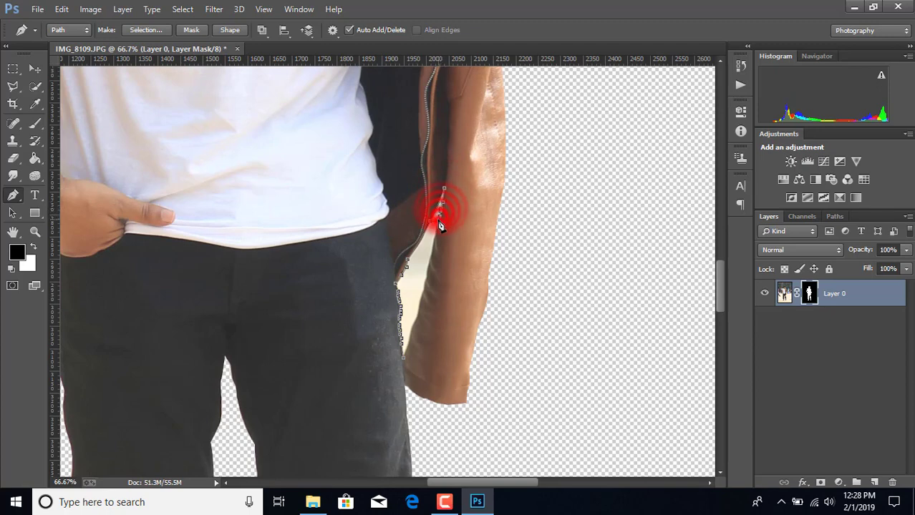
left_click(422, 292)
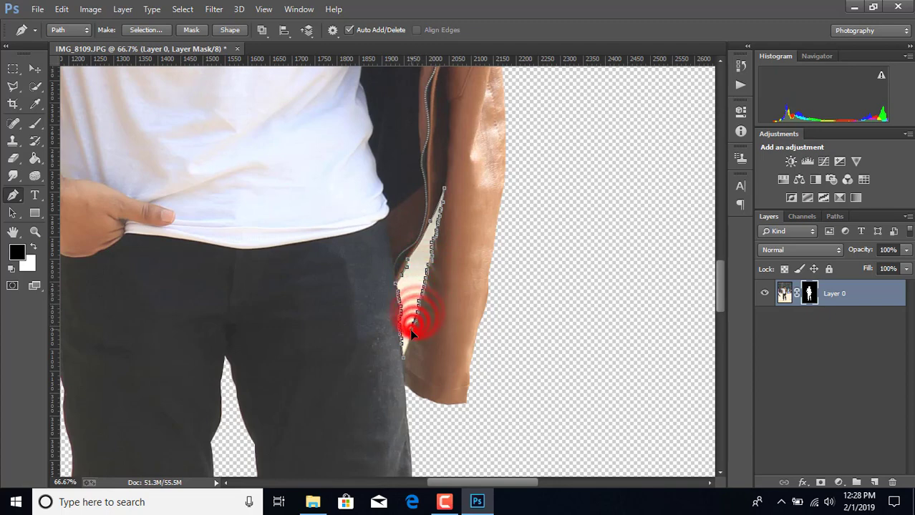
- Convert the sleeve-gap path to a selection, paint it out on the mask, deselect, and zoom out
right_click(411, 293)
left_click(465, 222)
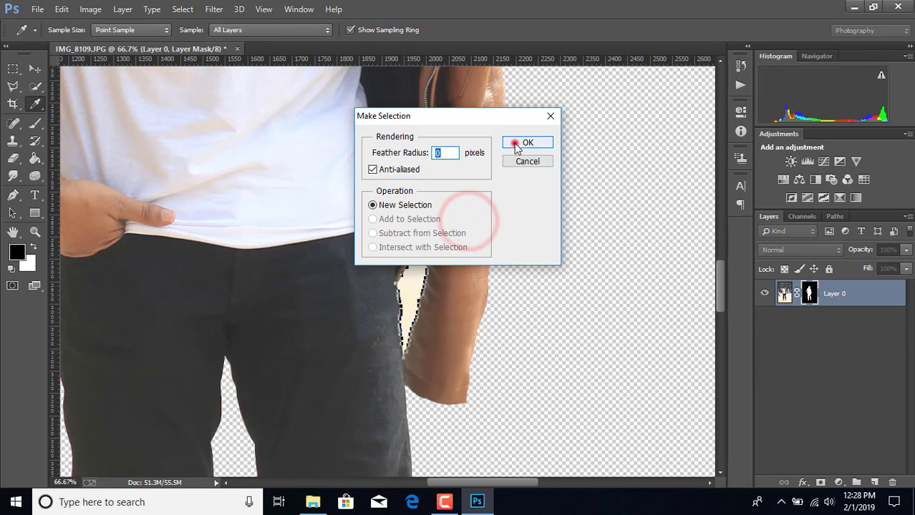
left_click(516, 143)
left_click(35, 123)
mouse_move(455, 196)
left_mouse_down()
mouse_move(411, 329)
mouse_move(403, 247)
left_mouse_up()
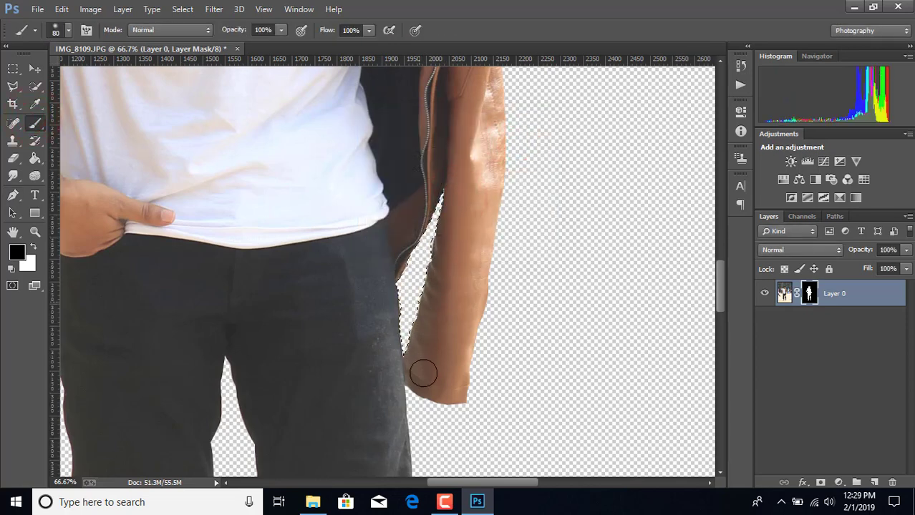
key("ctrl+d")
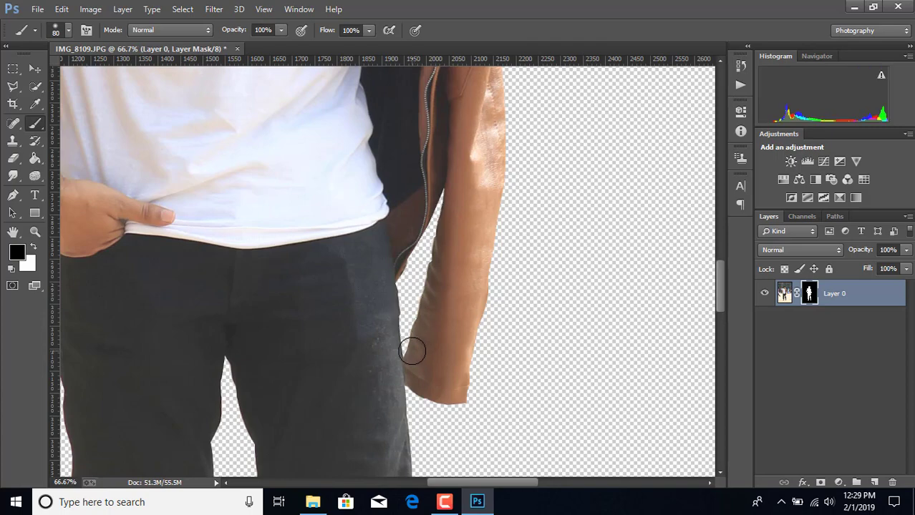
scroll(412, 350, "down", 1)
scroll(412, 351, "down", 2)
scroll(413, 351, "down", 1)
scroll(412, 351, "down", 1)
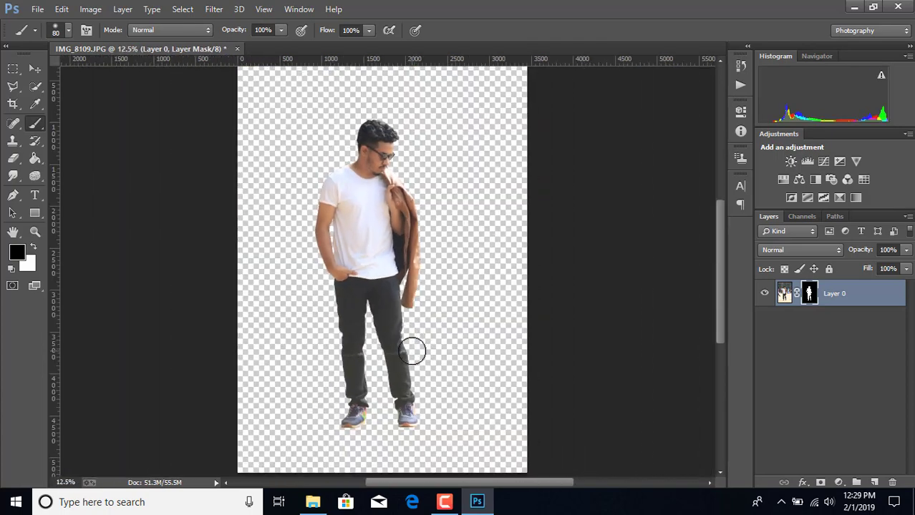
scroll(412, 351, "down", 1)
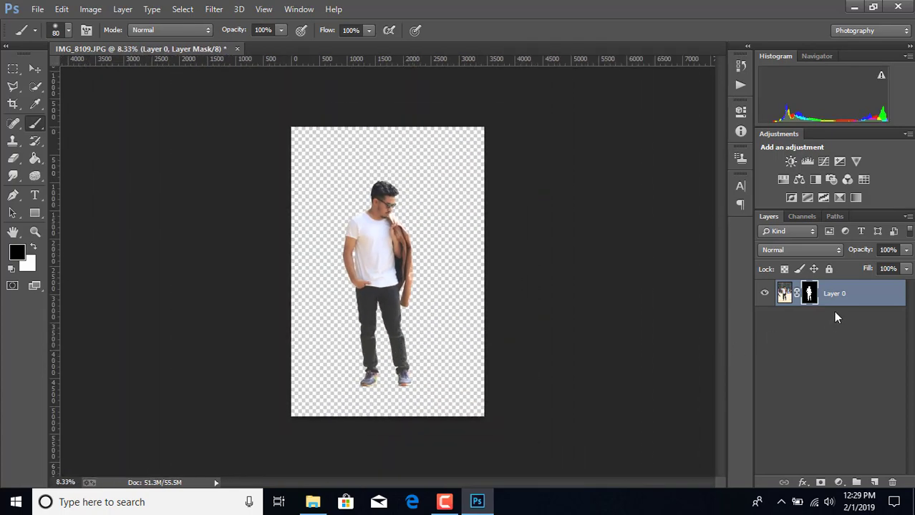
- Place the blurred street image Untitled-1 into the document as a linked layer
left_click(38, 69)
left_click(41, 8)
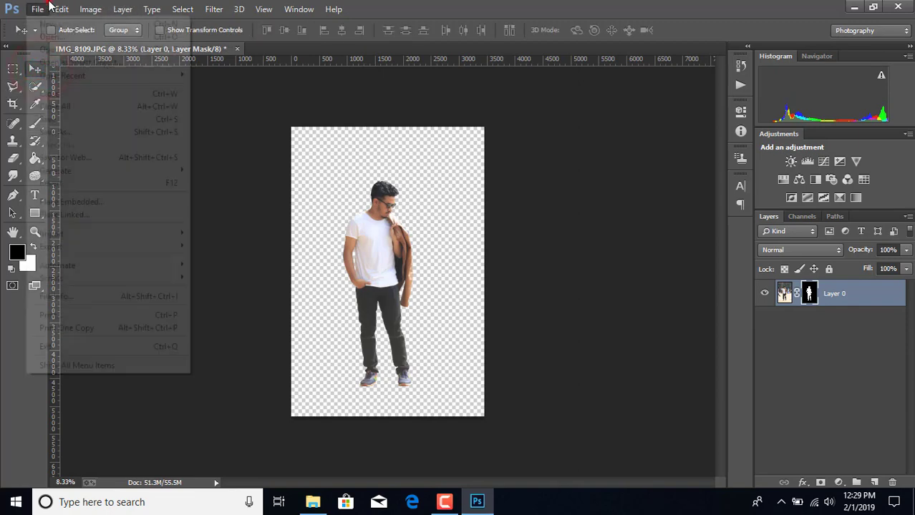
left_click(113, 214)
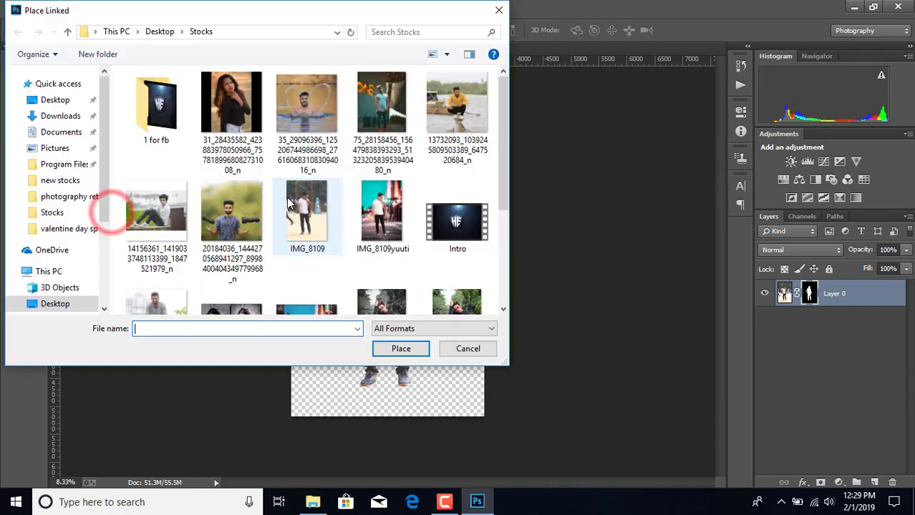
scroll(267, 179, "down", 3)
left_click(289, 176)
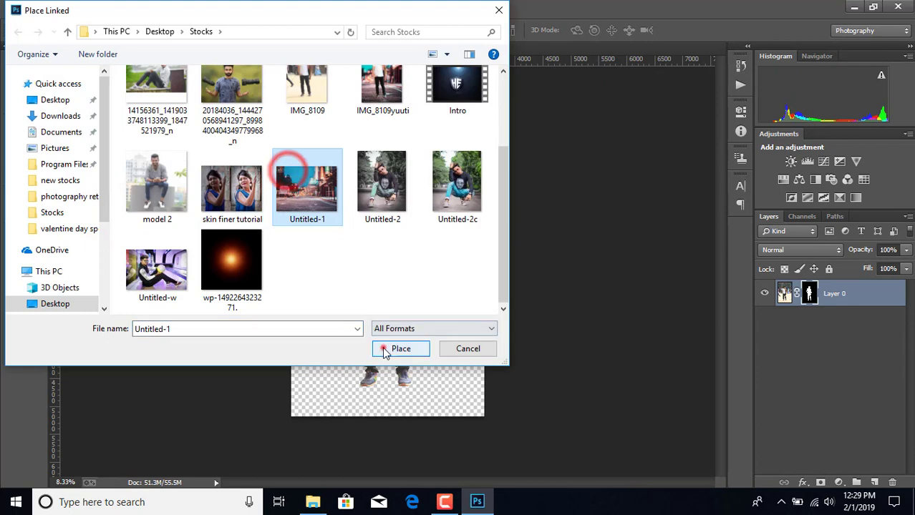
left_click(382, 349)
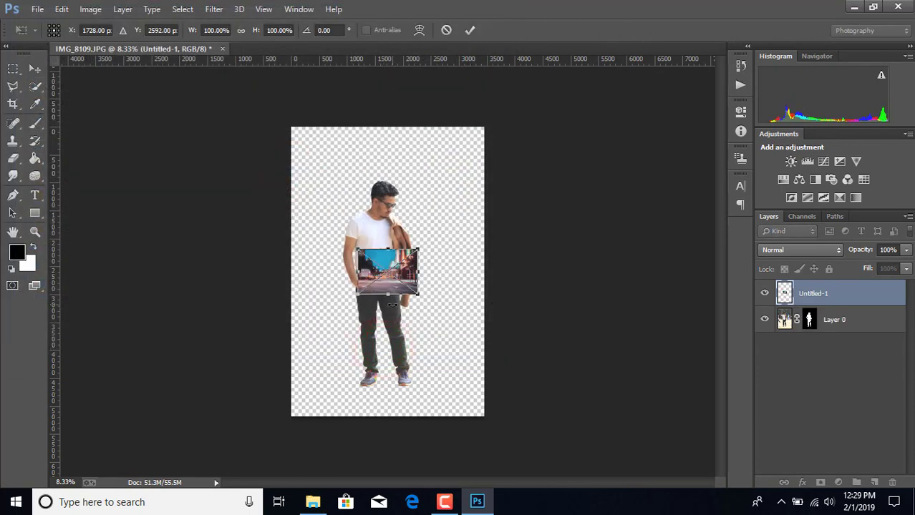
- Scale Untitled-1 past the canvas edges, nudge it slightly, and commit the transform
left_click_drag(421, 245, 533, 147)
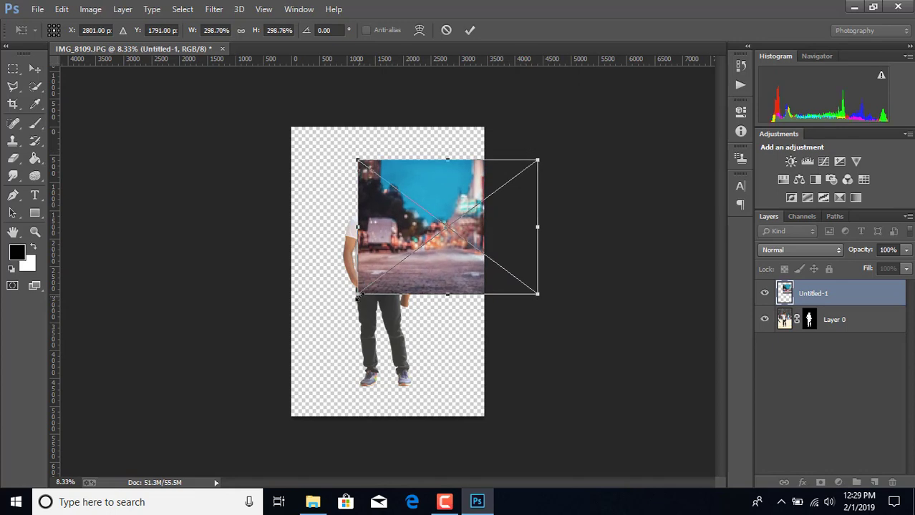
left_click_drag(358, 298, 168, 399)
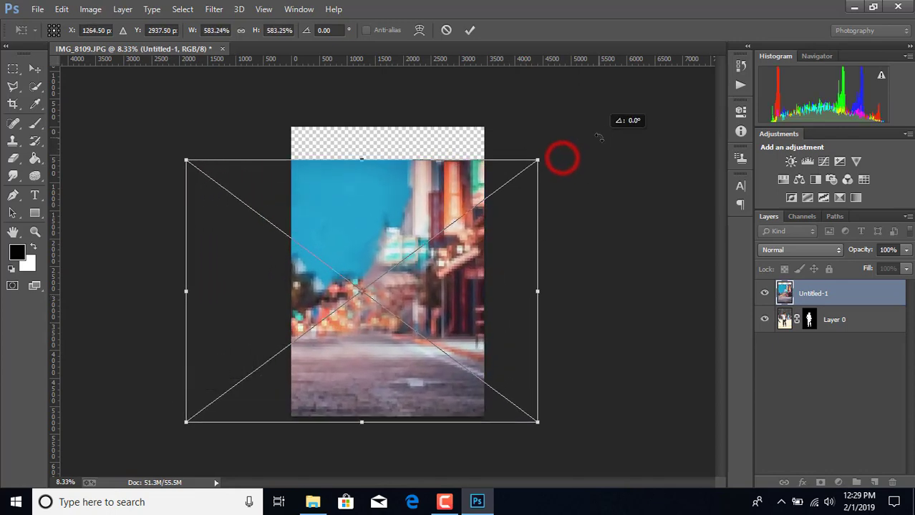
left_click_drag(536, 159, 601, 137)
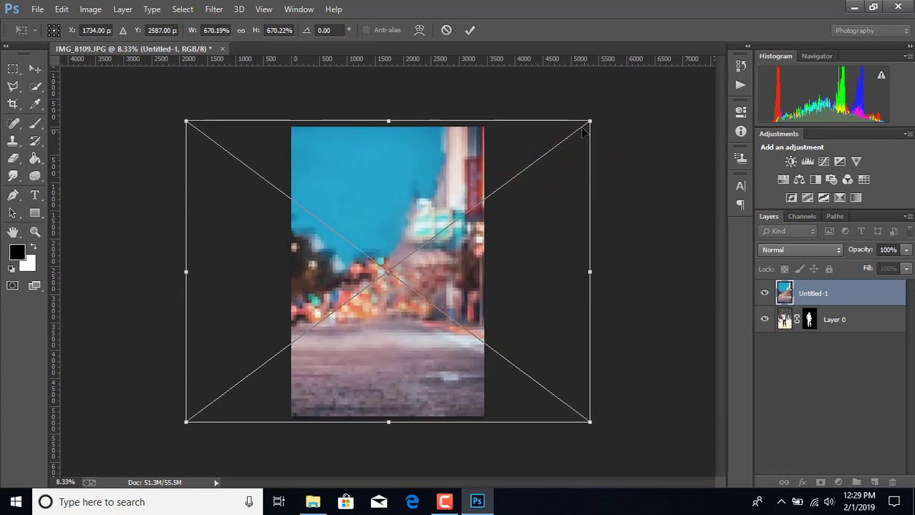
left_click_drag(423, 157, 423, 155)
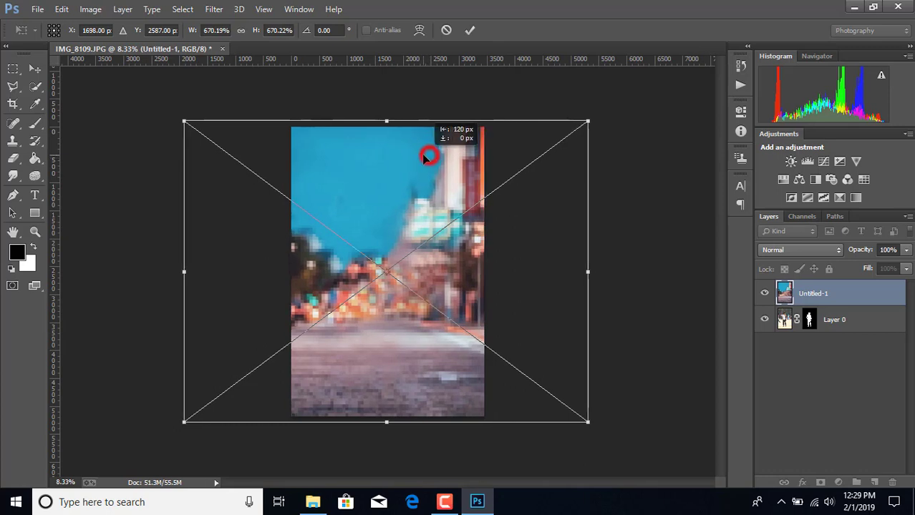
left_click(469, 30)
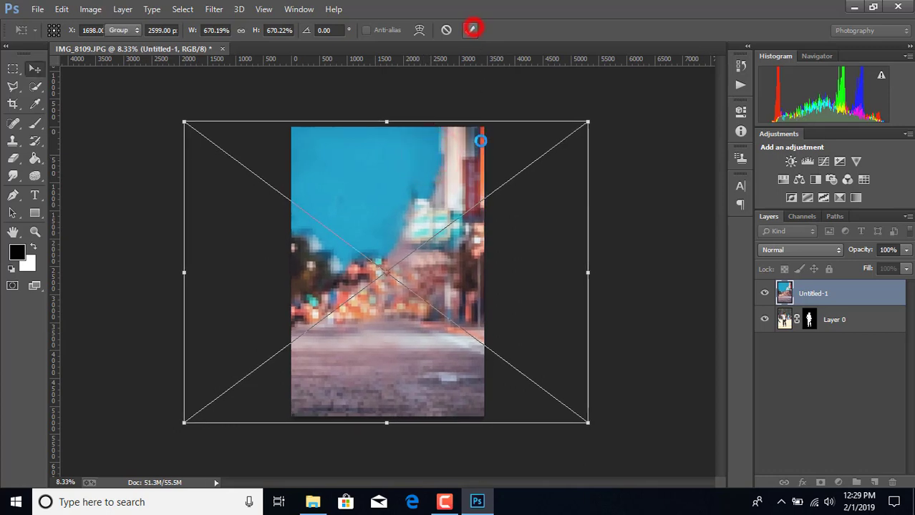
- Rasterize the Untitled-1 layer and move it beneath Layer 0
right_click(833, 300)
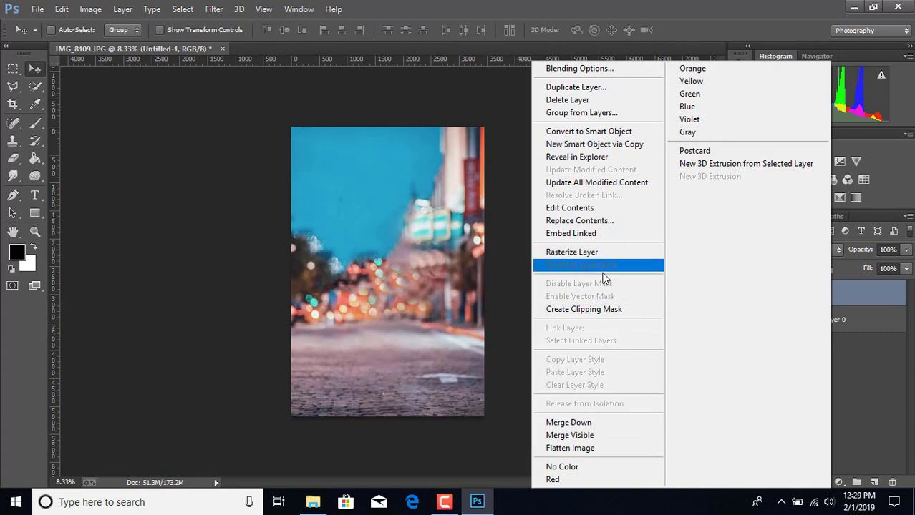
left_click(604, 252)
left_click_drag(836, 293, 814, 328)
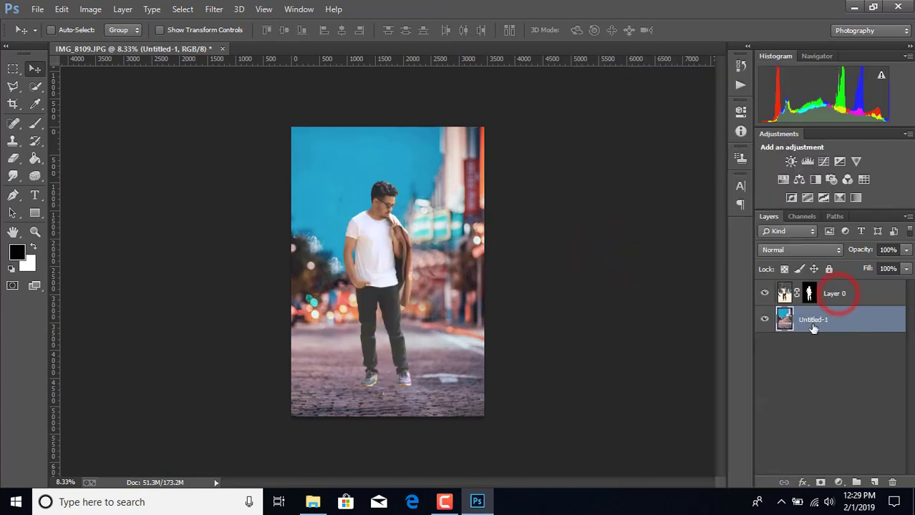
- Move the man on Layer 0 two nudges lower with Free Transform
left_click(837, 298)
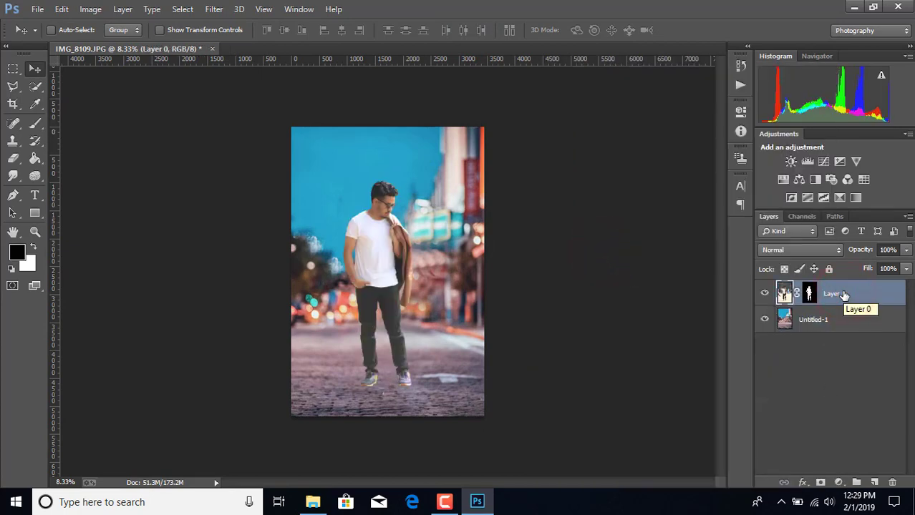
key("ctrl+t")
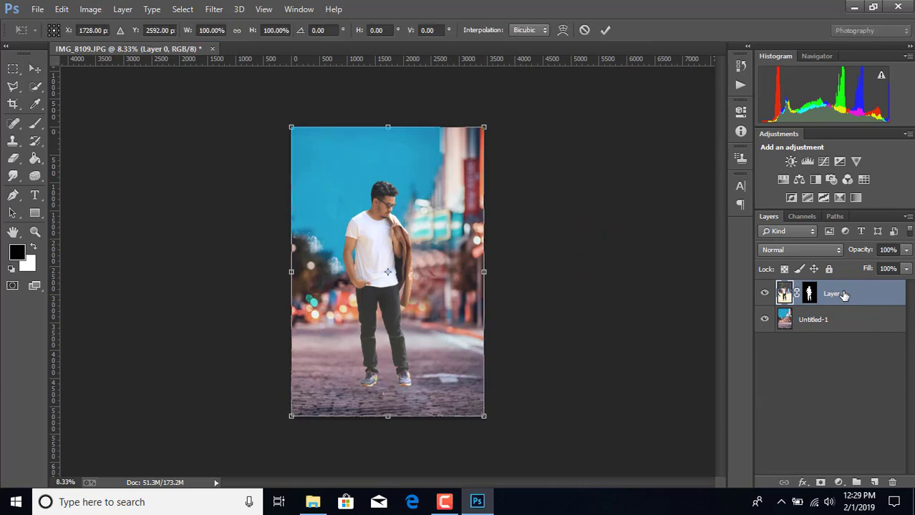
key("Down")
key("Down")
key("Down")
key("Down")
key("Down")
key("Down")
key("Down")
key("Down")
key("Down")
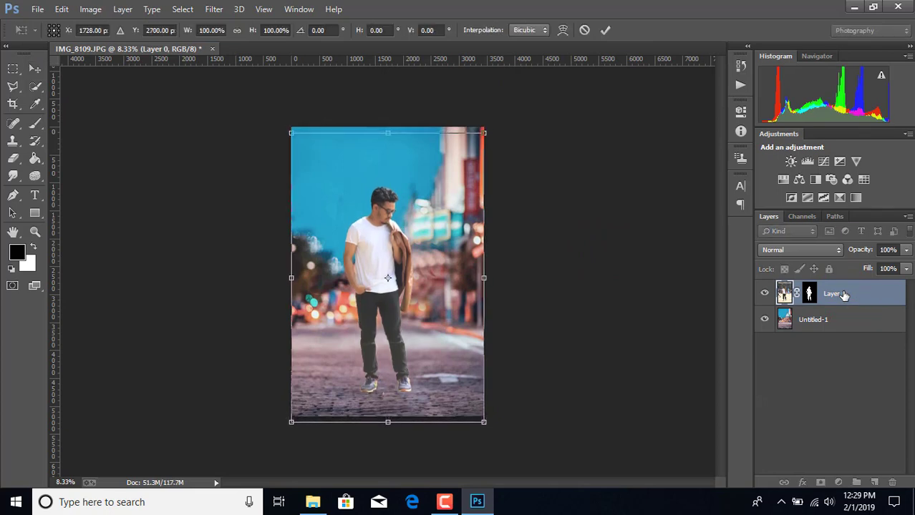
key("Down")
left_click(605, 30)
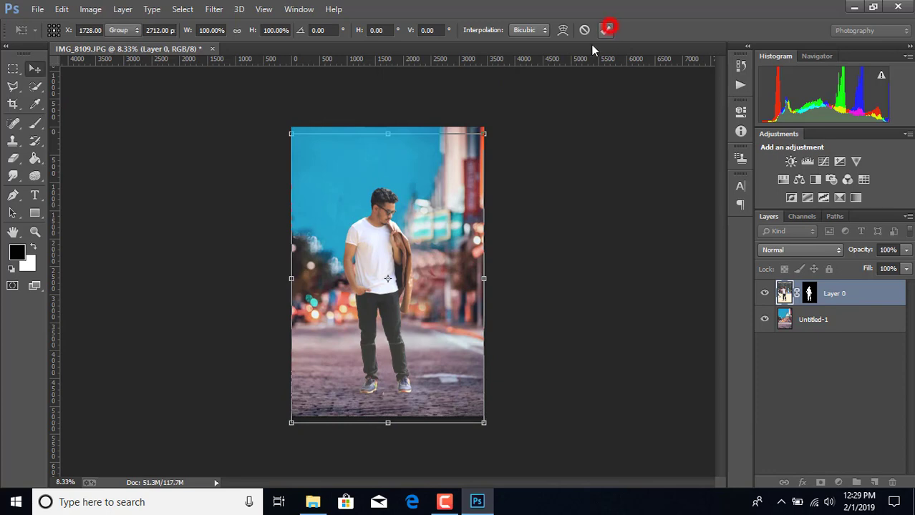
- Duplicate Layer 0, undo the duplication, and bring up Layer 0's mask options
left_click_drag(856, 289, 874, 481)
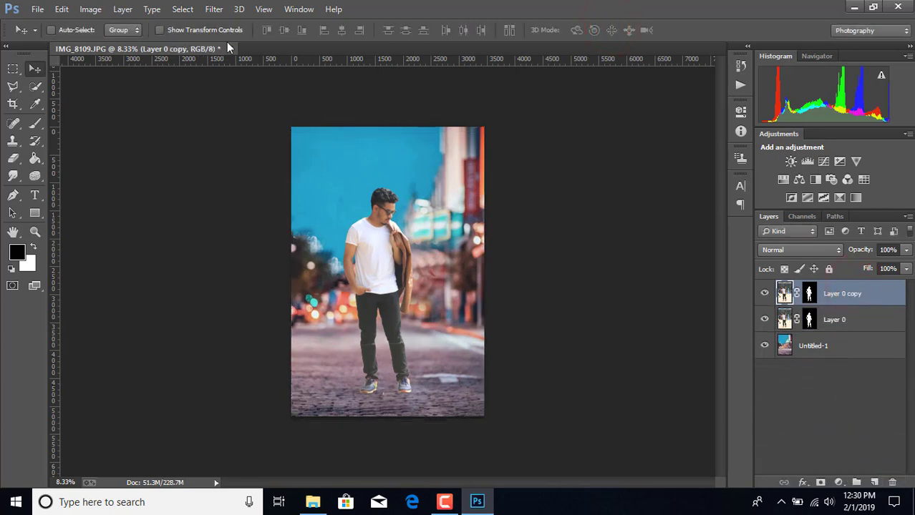
left_click(63, 9)
left_click(112, 31)
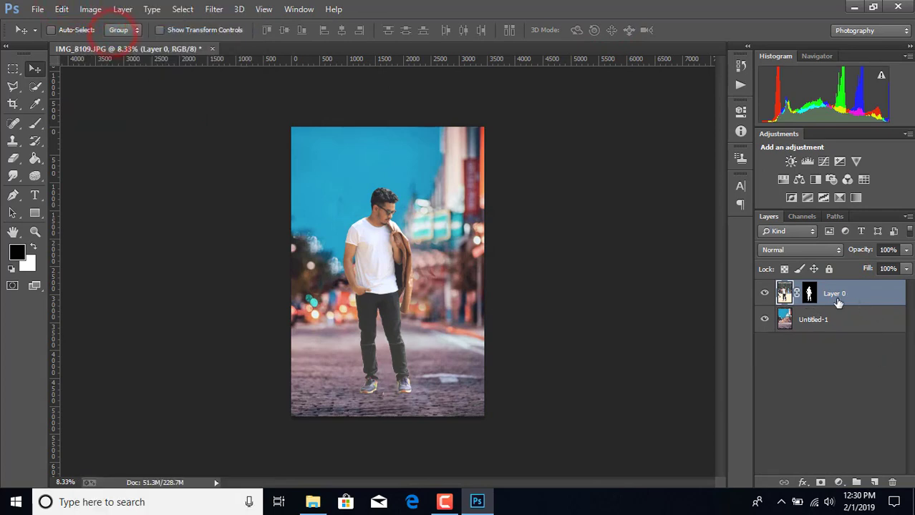
left_click(807, 294)
right_click(807, 294)
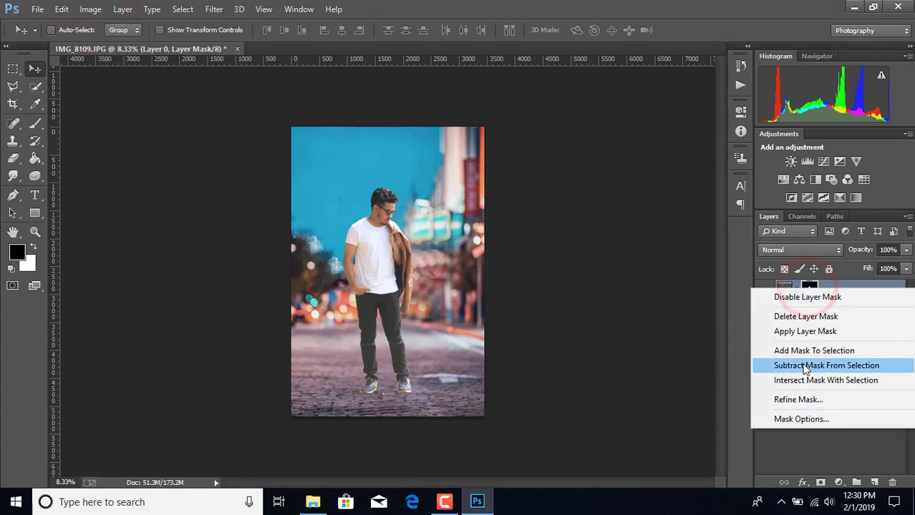
- Refine Layer 0's mask around the hair with Radius 1.7 px and Smooth 6
left_click(806, 401)
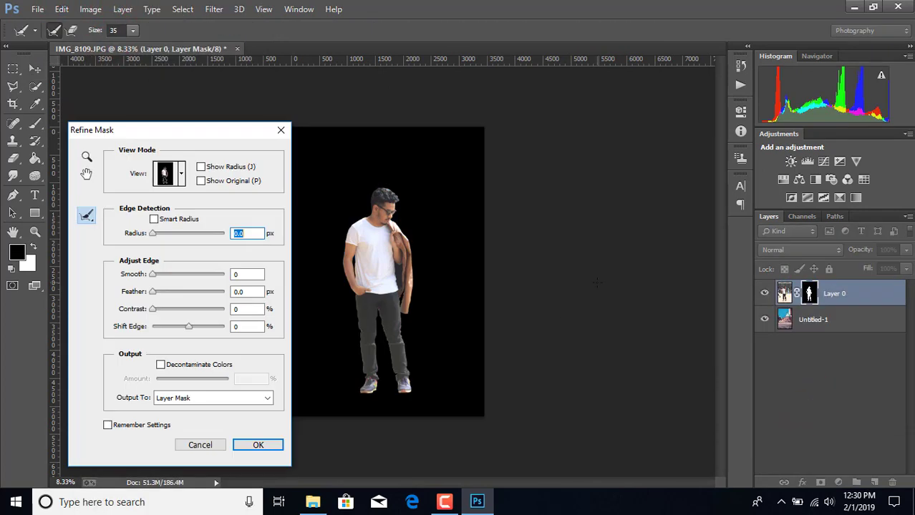
key("ctrl+plus")
key("ctrl+plus")
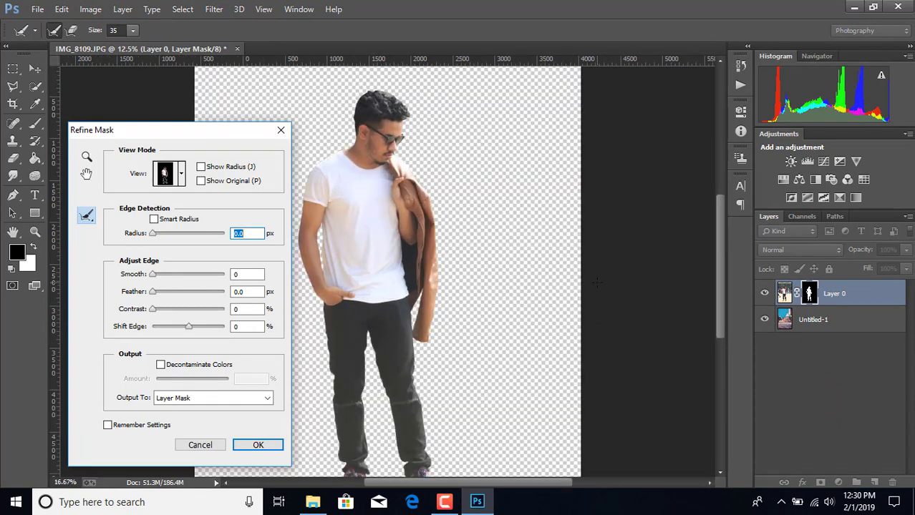
key("ctrl+plus")
left_click_drag(721, 309, 722, 266)
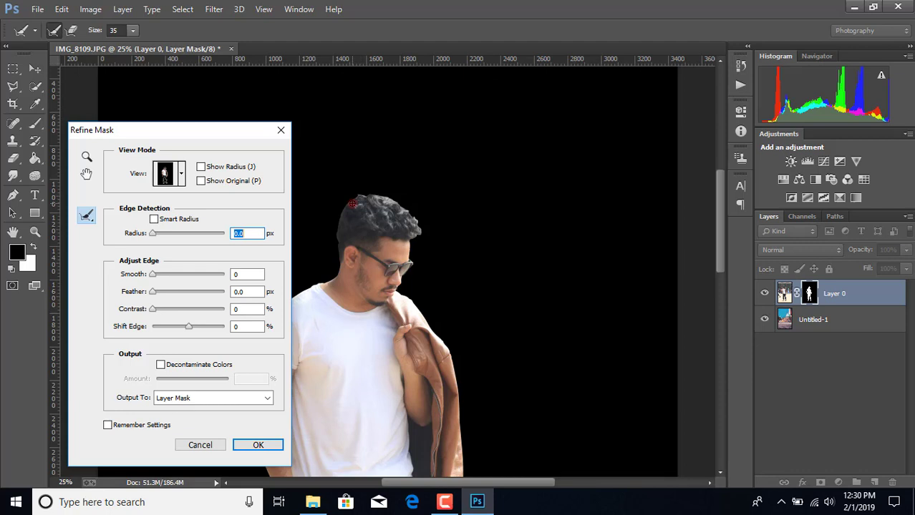
left_click(352, 204)
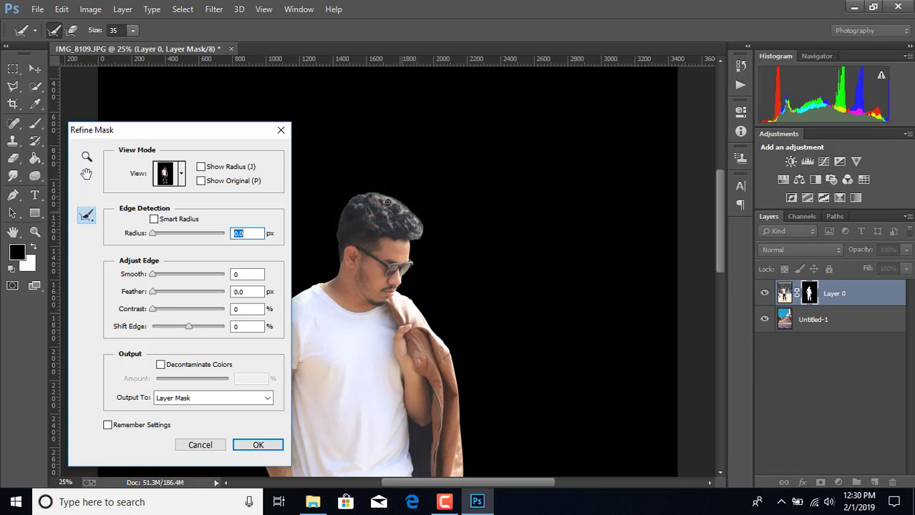
left_click_drag(341, 216, 373, 219)
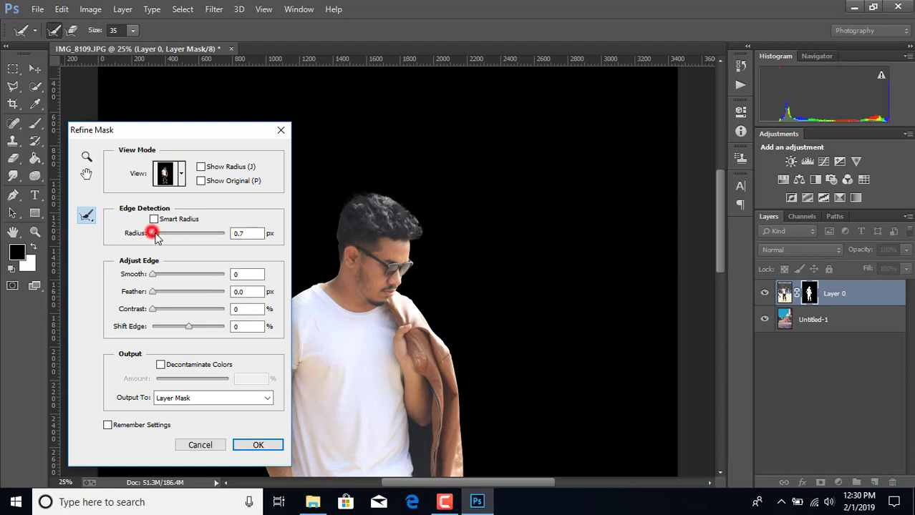
left_click_drag(155, 235, 159, 234)
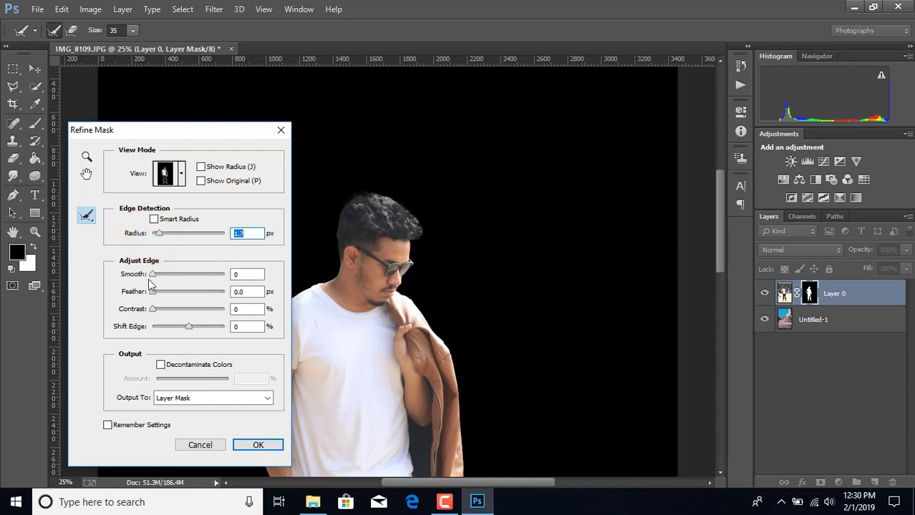
left_click_drag(152, 280, 157, 277)
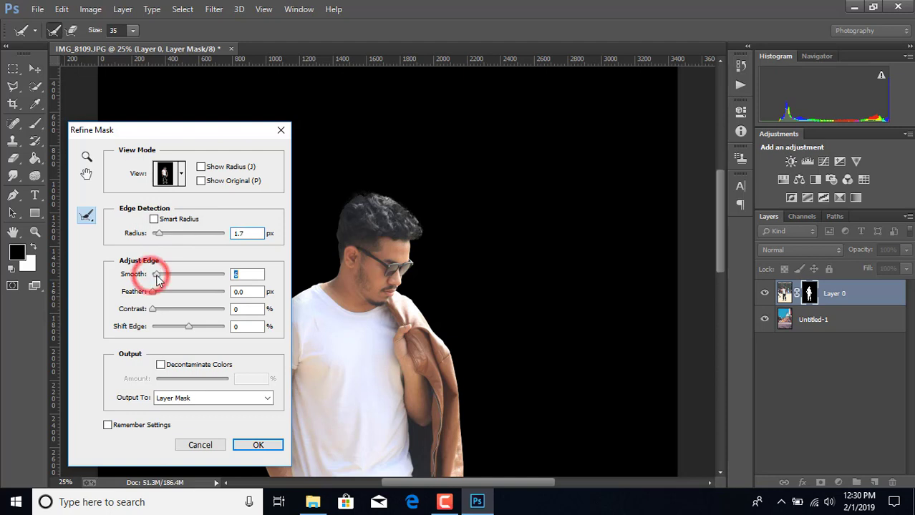
left_click(258, 445)
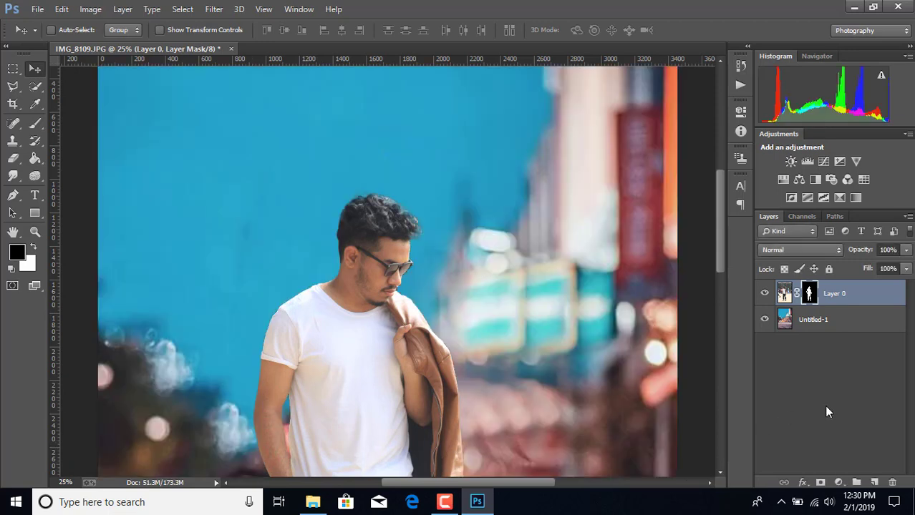
- Duplicate Layer 0, replace the copy's mask with a fresh white one, and set Multiply
key("ctrl+minus")
key("ctrl+minus")
key("ctrl+minus")
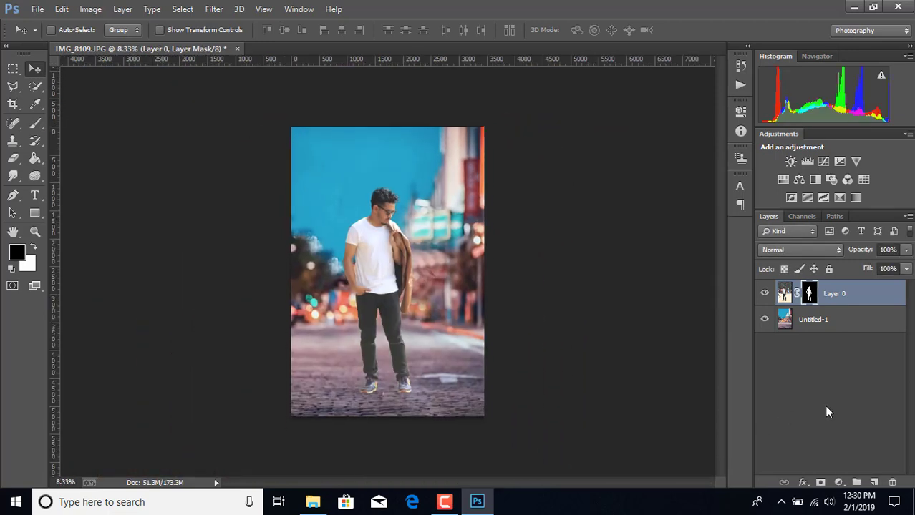
left_click_drag(866, 300, 875, 482)
right_click(810, 292)
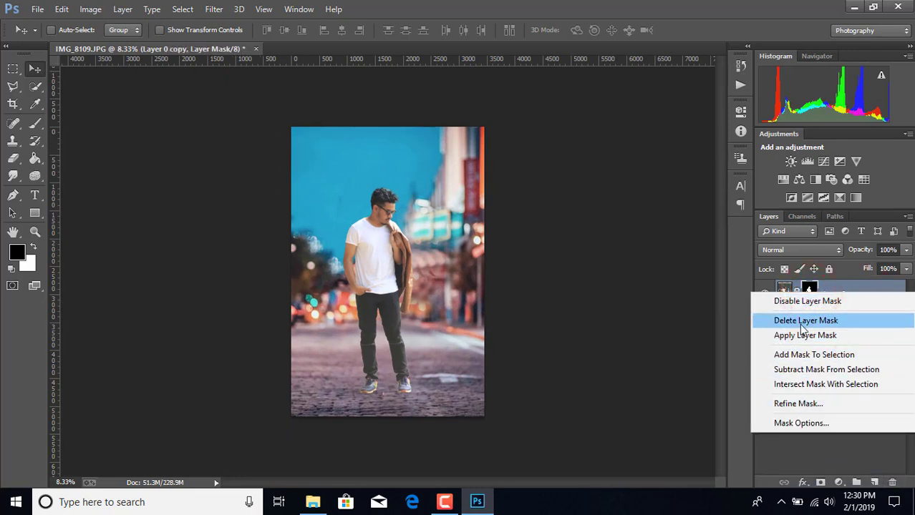
left_click(805, 320)
left_click(821, 483)
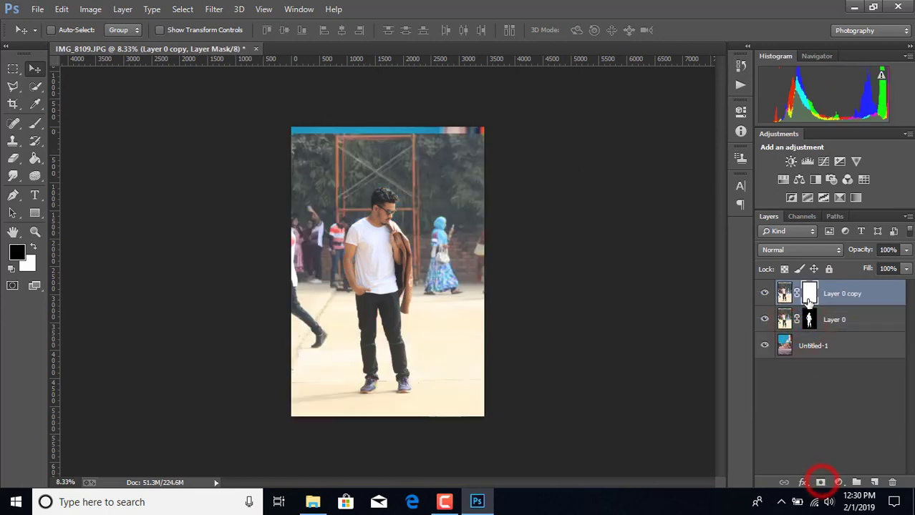
left_click(790, 251)
left_click(770, 49)
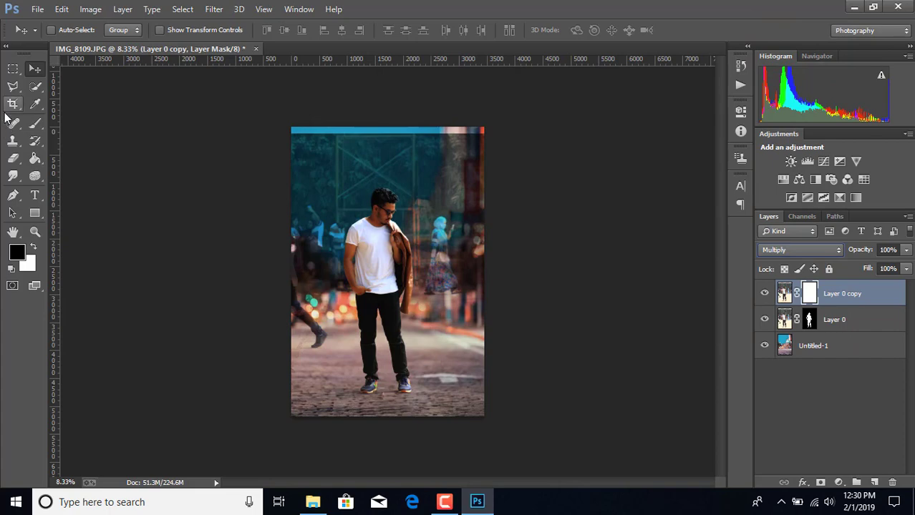
- Invert Layer 0 copy's mask and brush over the sky and background
left_click(35, 122)
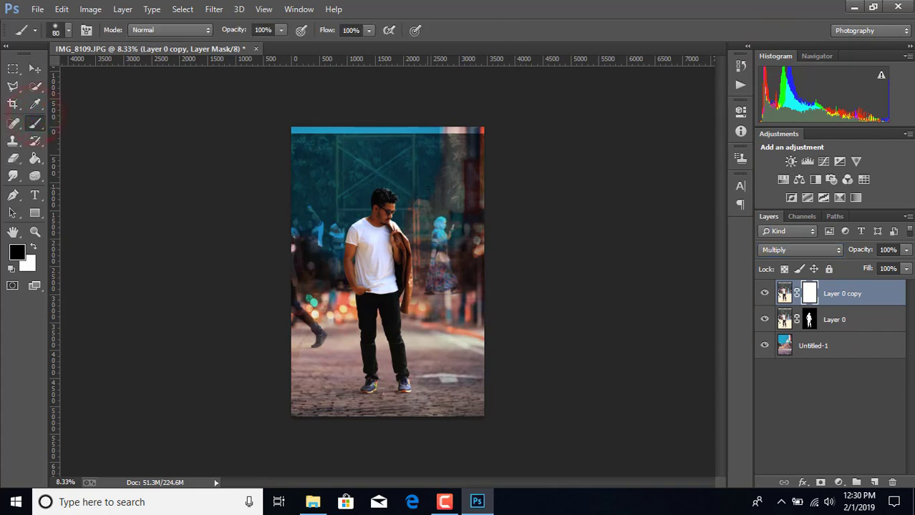
key("ctrl+plus")
scroll(427, 189, "up", 3)
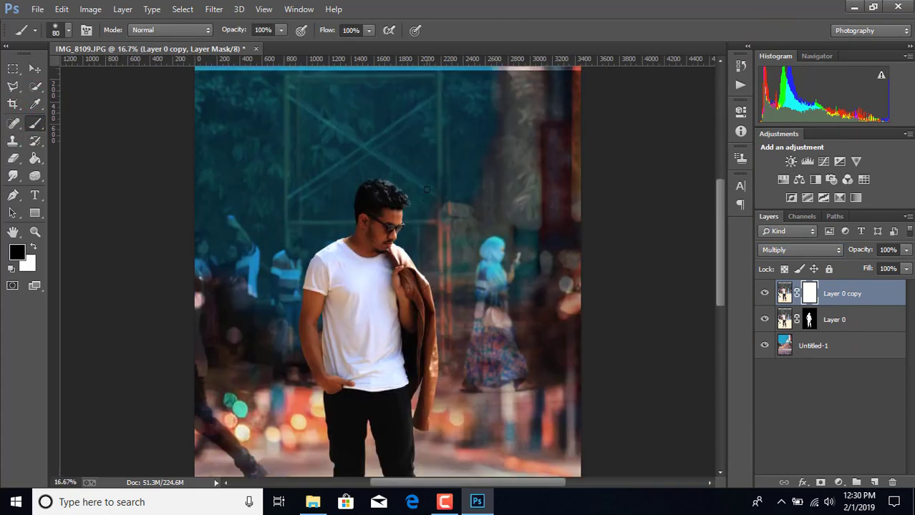
scroll(427, 189, "up", 2)
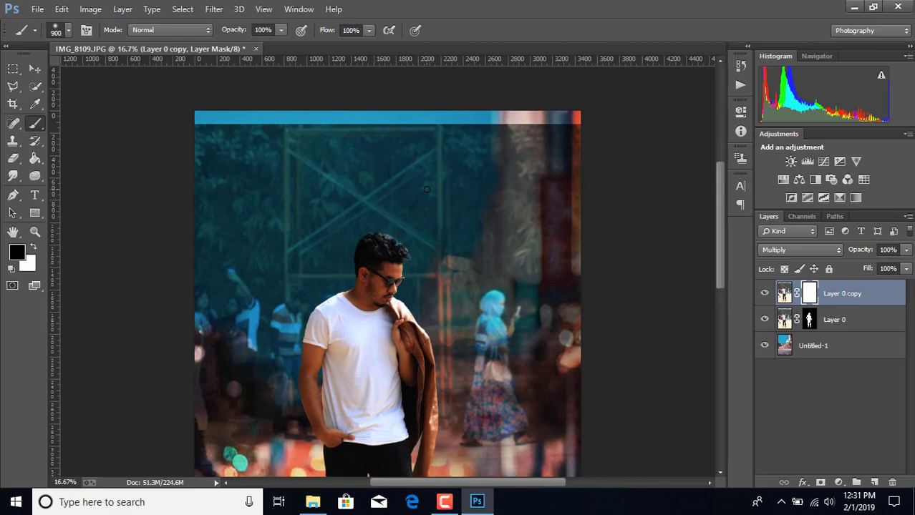
mouse_move(212, 134)
left_mouse_down()
mouse_move(130, 184)
mouse_move(506, 225)
mouse_move(613, 249)
mouse_move(238, 228)
left_mouse_up()
key("ctrl+i")
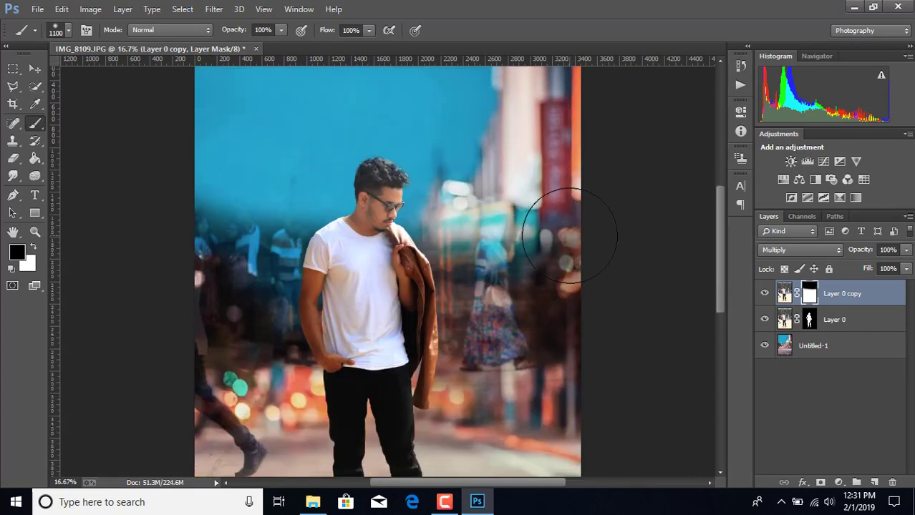
mouse_move(568, 229)
left_mouse_down()
mouse_move(132, 204)
mouse_move(444, 226)
mouse_move(215, 262)
mouse_move(204, 302)
mouse_move(234, 293)
mouse_move(266, 265)
mouse_move(197, 358)
mouse_move(207, 365)
mouse_move(294, 293)
mouse_move(470, 276)
mouse_move(368, 286)
mouse_move(523, 312)
left_mouse_up()
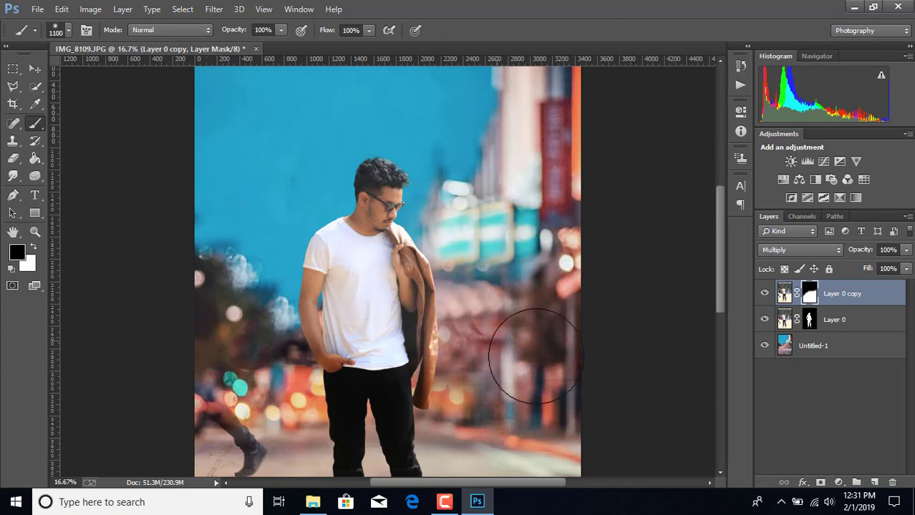
- Paint the mask around the right-hand pole, the walker's leg, and down the jacket
scroll(533, 349, "down", 1)
scroll(544, 347, "down", 1)
left_click_drag(582, 322, 513, 286)
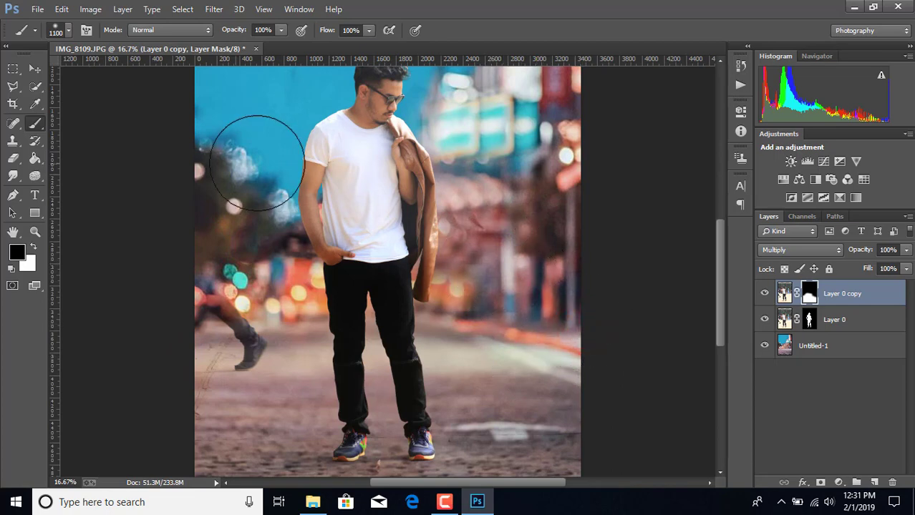
mouse_move(180, 179)
left_mouse_down()
mouse_move(220, 331)
mouse_move(240, 312)
left_mouse_up()
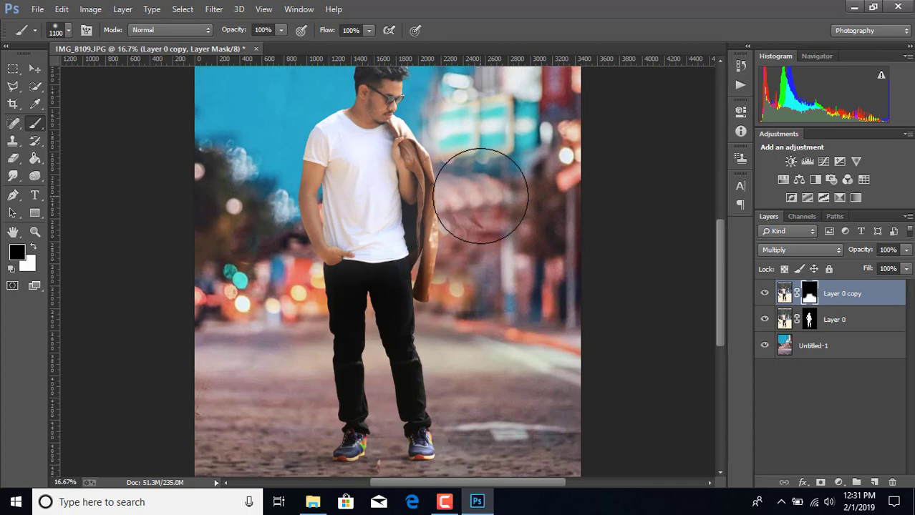
key("ctrl+plus")
key("ctrl+plus")
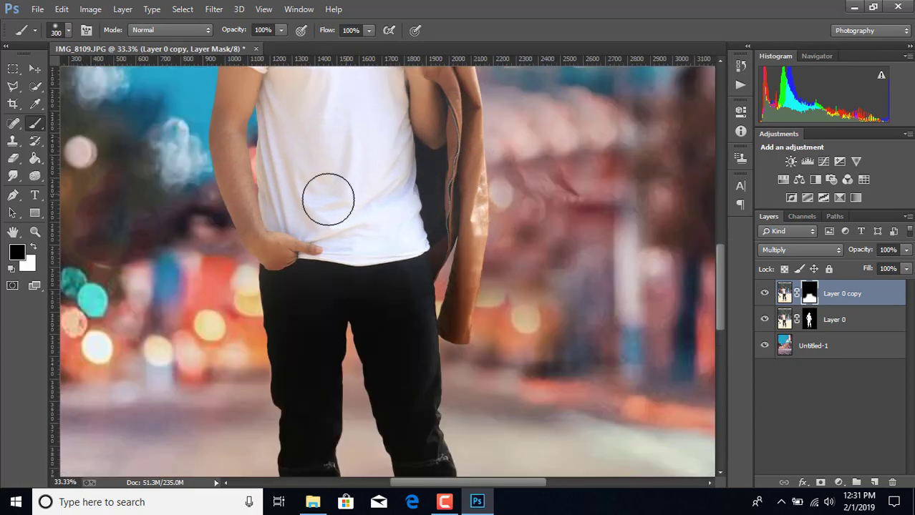
left_click(247, 237)
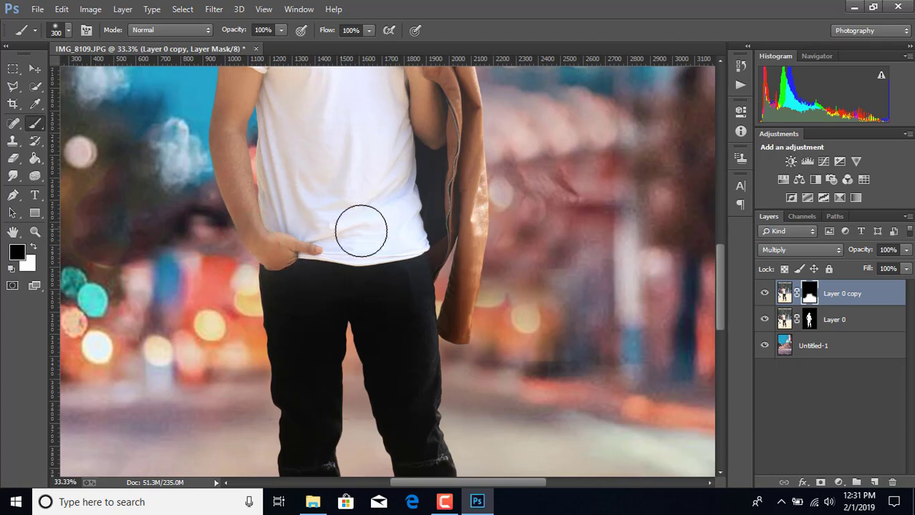
left_click_drag(455, 225, 472, 322)
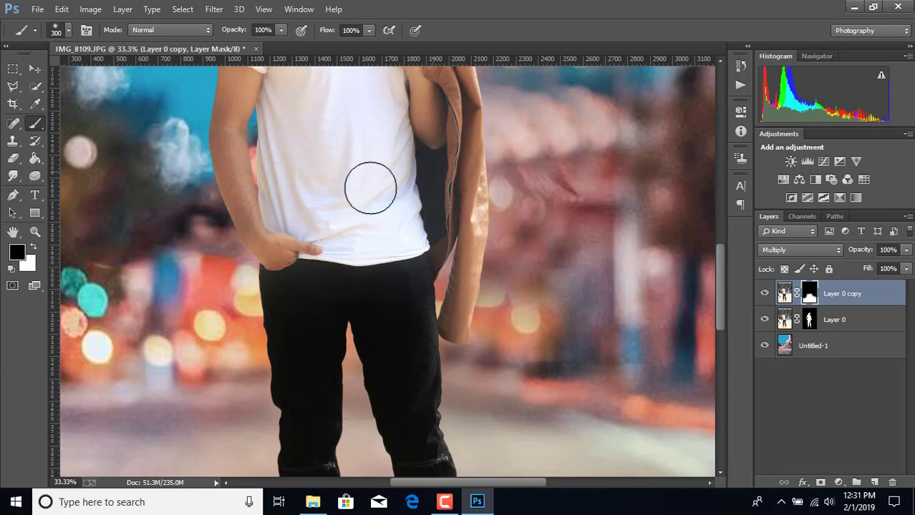
- Paint one more mask stroke and check the whole composite
key("ctrl+minus")
key("ctrl+minus")
key("ctrl+minus")
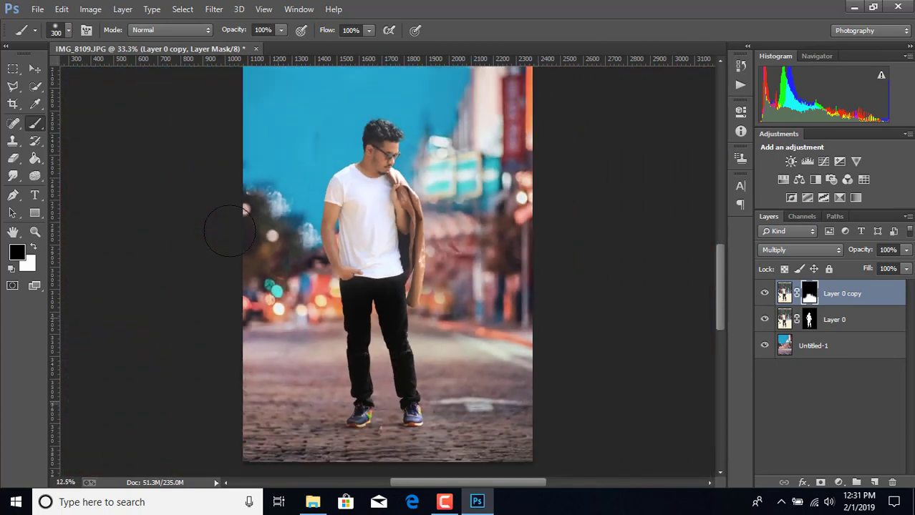
key("ctrl+minus")
key("ctrl+minus")
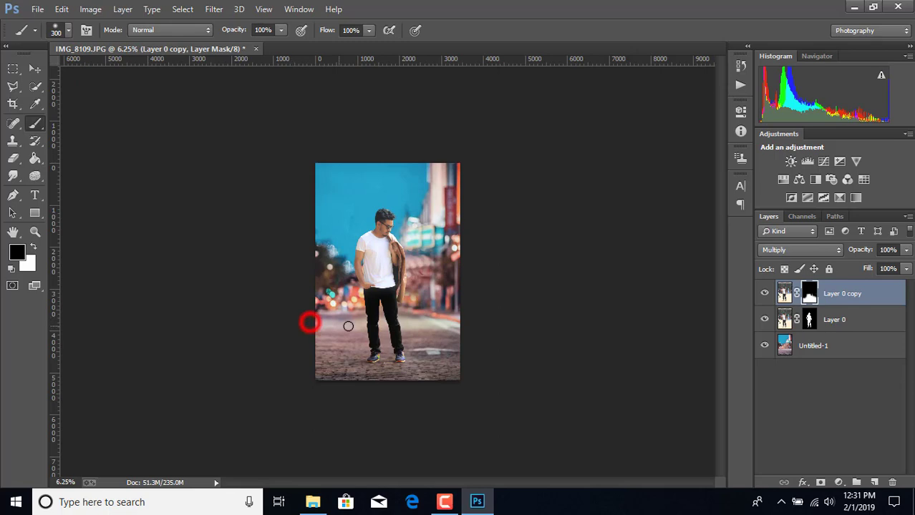
left_click_drag(348, 327, 318, 312)
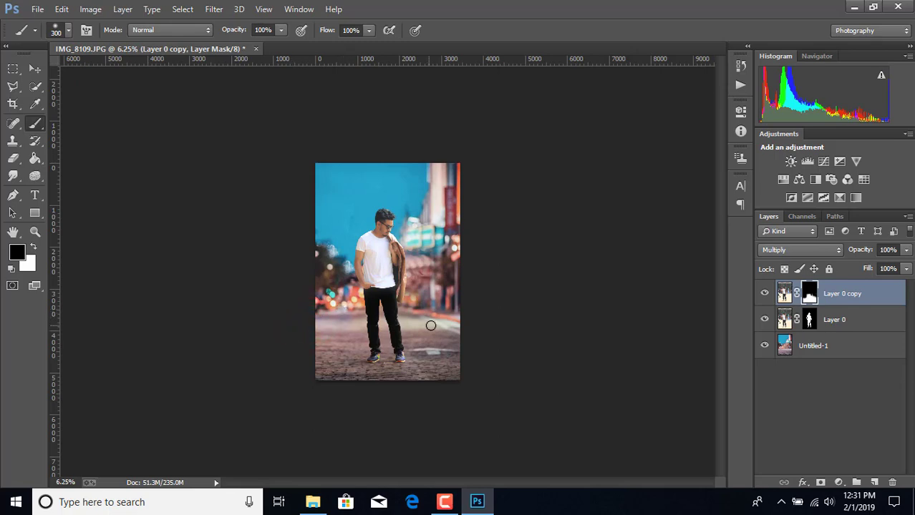
key("ctrl+plus")
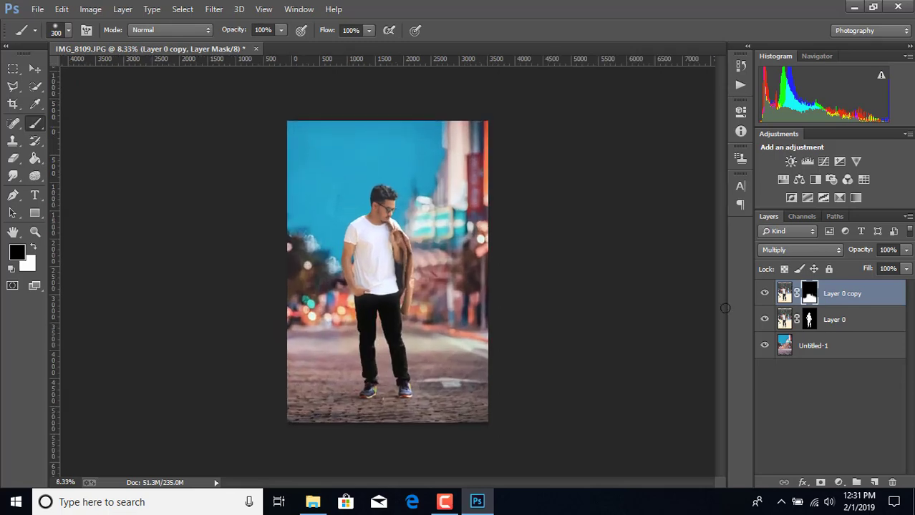
key("ctrl+plus")
key("ctrl+minus")
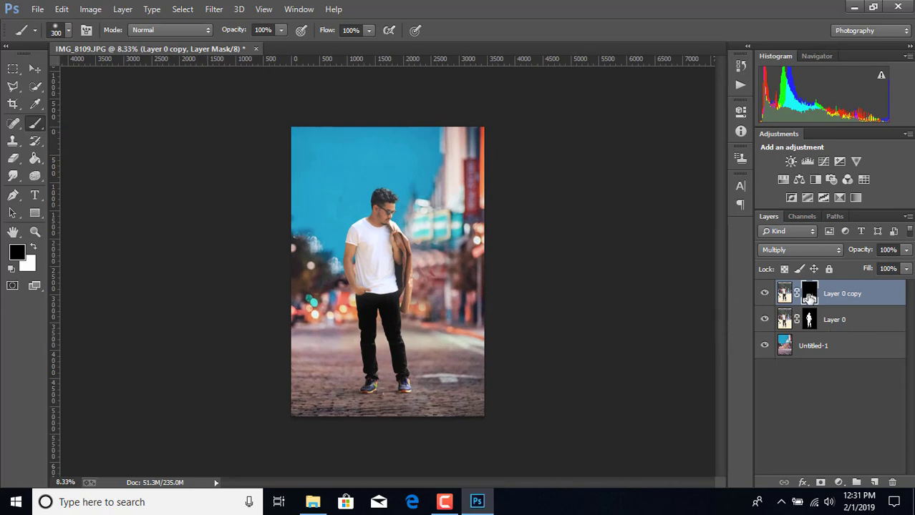
- Apply the layer masks on Layer 0 copy and Layer 0
right_click(809, 297)
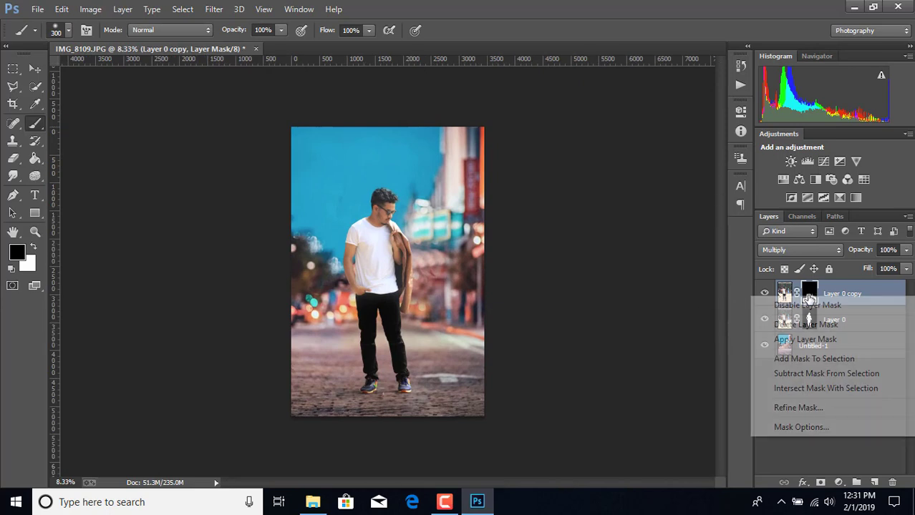
left_click(802, 339)
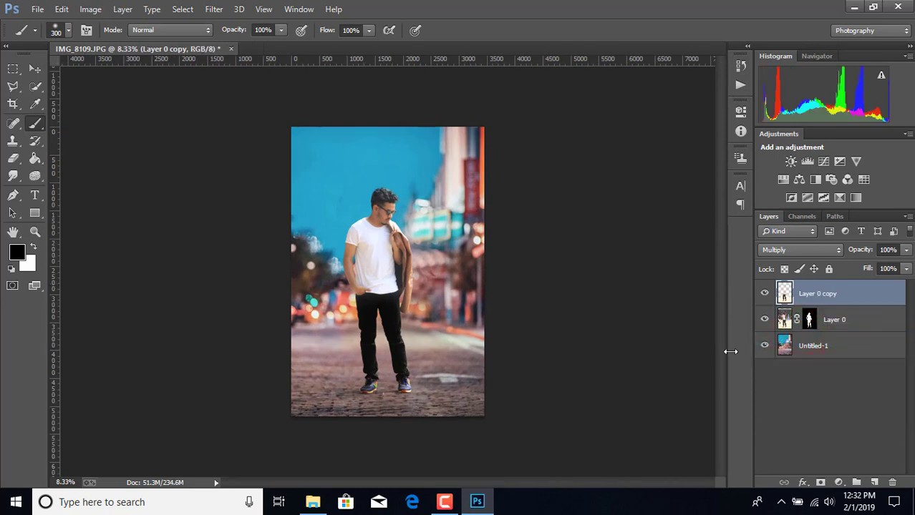
left_click(807, 320)
right_click(807, 320)
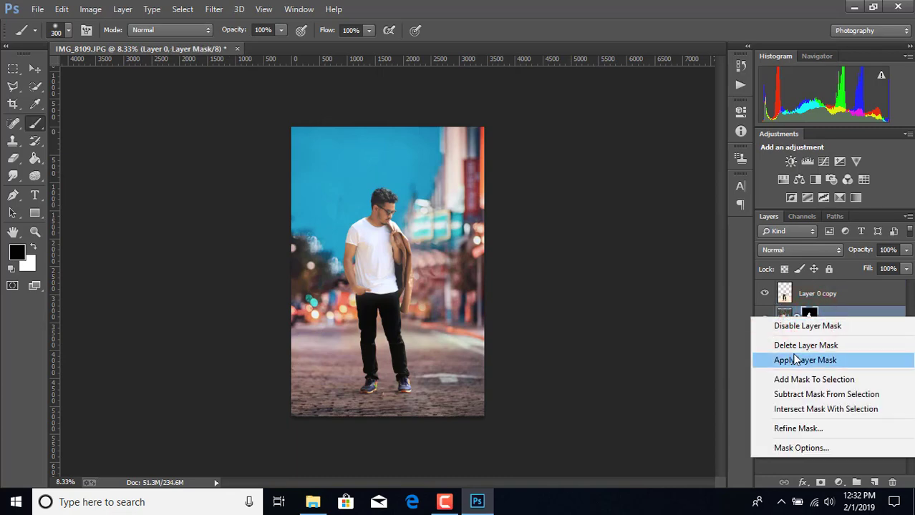
left_click(796, 360)
- Select Layer 0 copy and bring up the Image > Adjustments menu
left_click(784, 294)
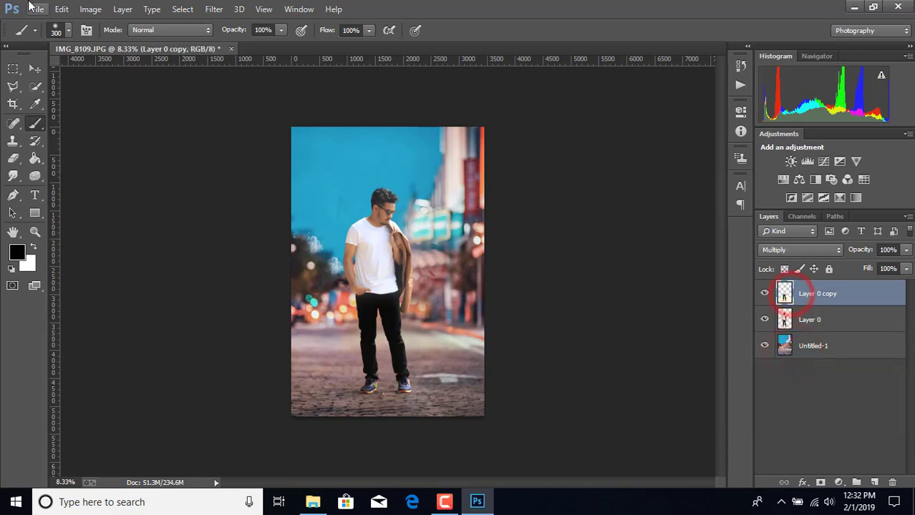
left_click(89, 9)
left_click(101, 39)
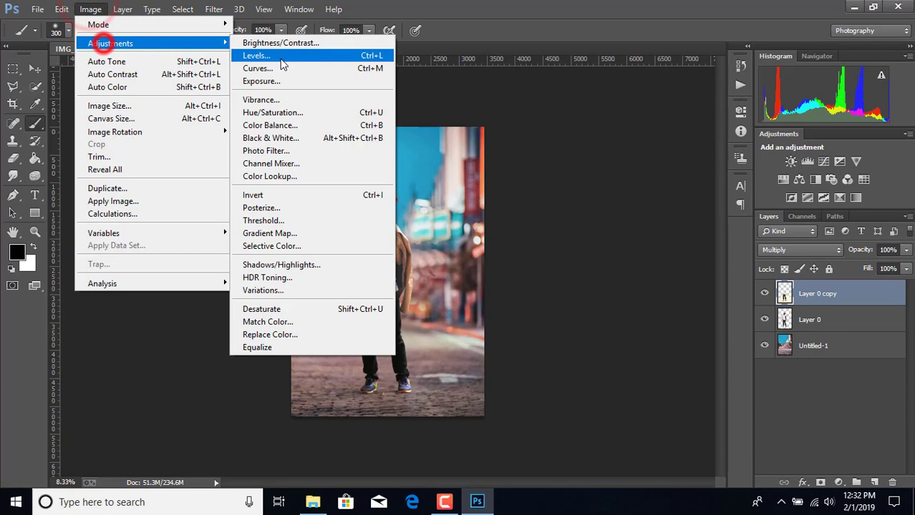
- Lift Layer 0 copy's midtones with Curves (input 119 to output 139), then select Layer 0
left_click(343, 72)
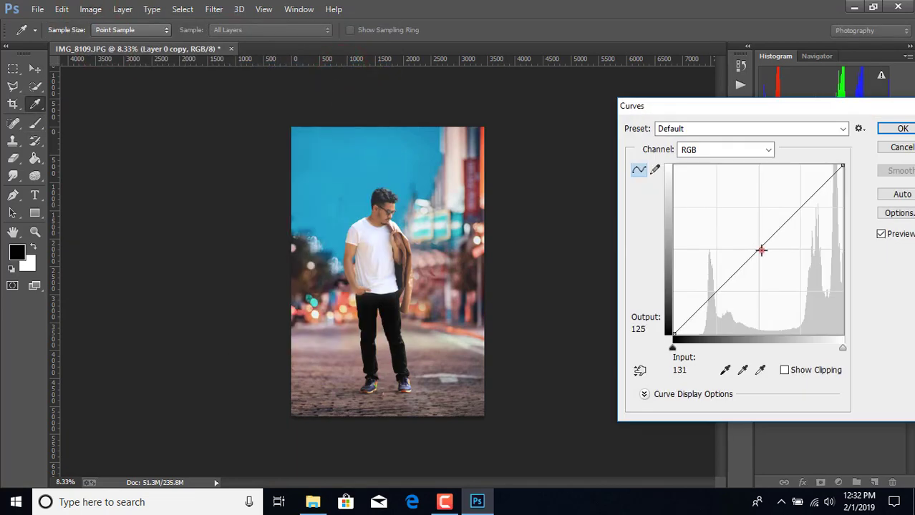
left_click_drag(761, 251, 752, 242)
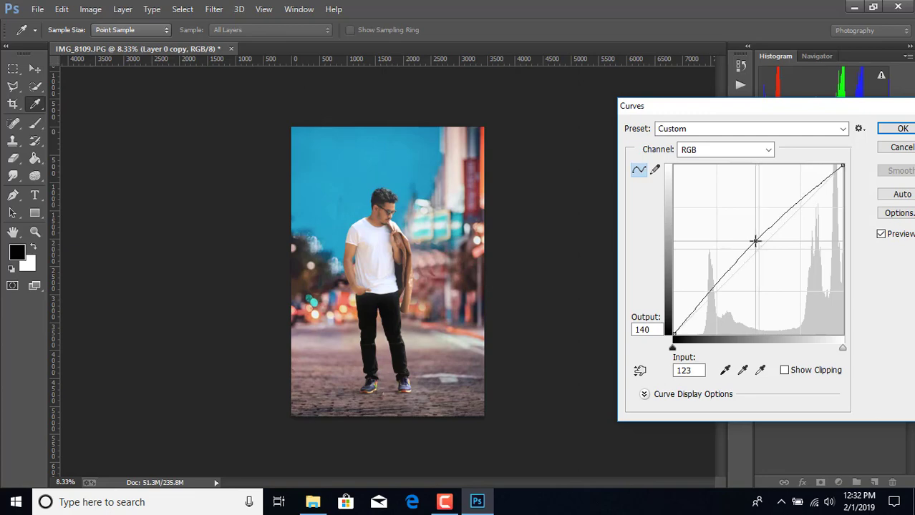
left_click(902, 129)
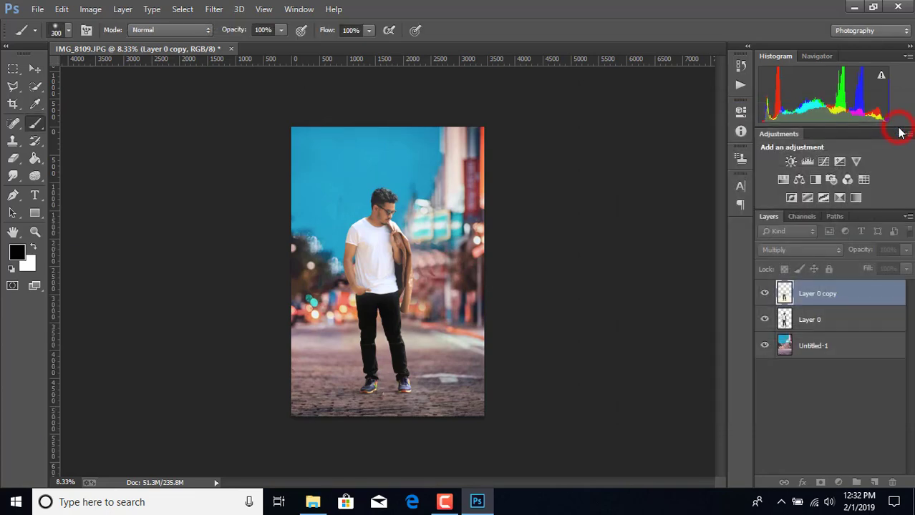
left_click(808, 319)
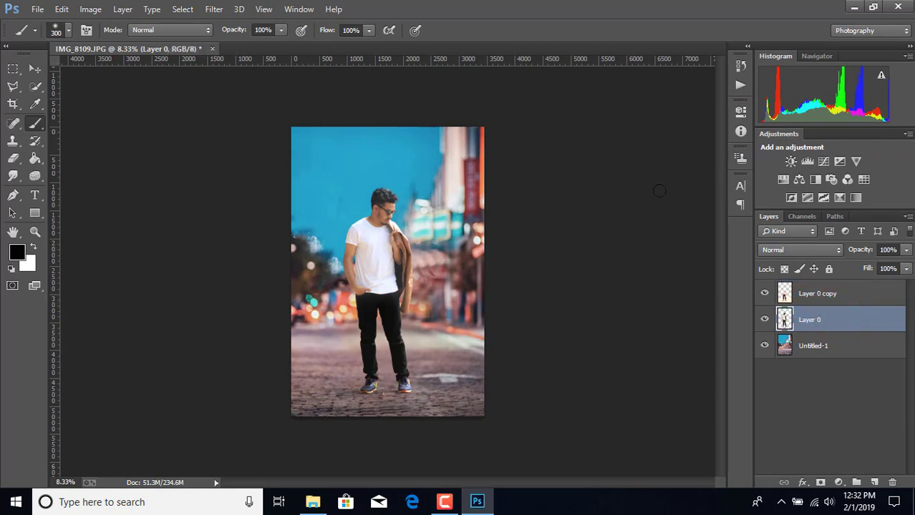
- Camera Raw on Layer 0: Contrast +21, Highlights +23, Shadows +48, Whites +19, Blacks -22, Clarity +9
left_click(216, 8)
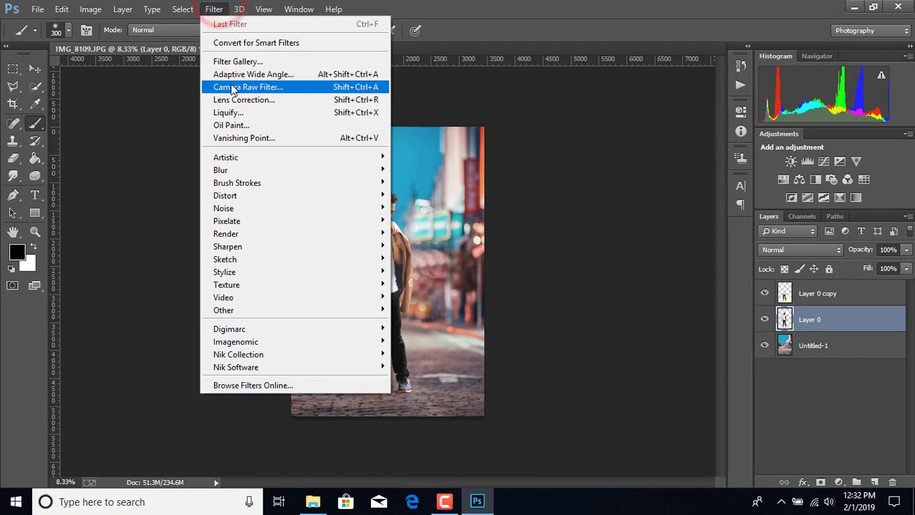
left_click(231, 84)
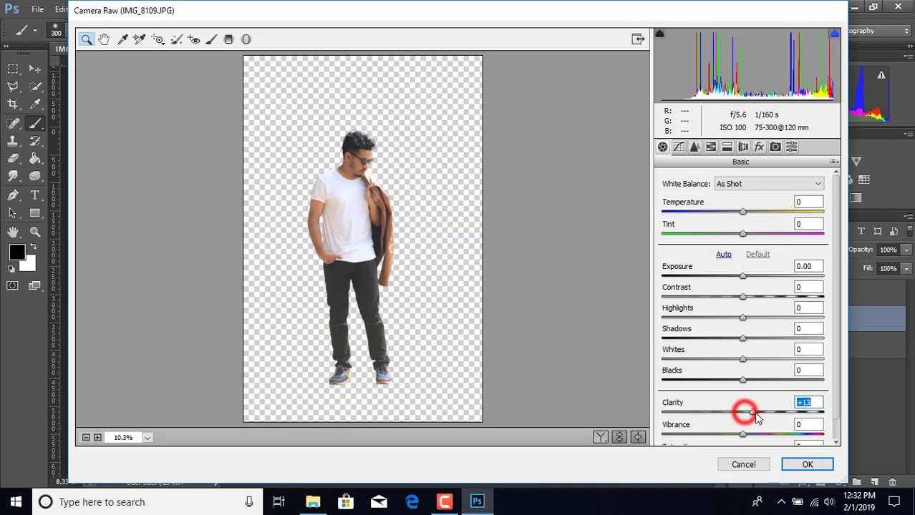
left_click_drag(743, 413, 759, 415)
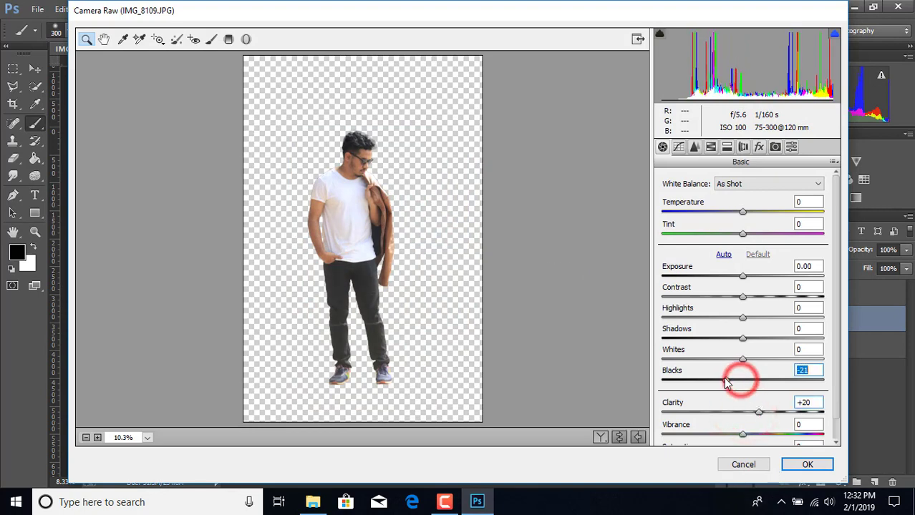
mouse_move(741, 380)
left_mouse_down()
mouse_move(725, 381)
mouse_move(761, 361)
mouse_move(760, 297)
left_mouse_up()
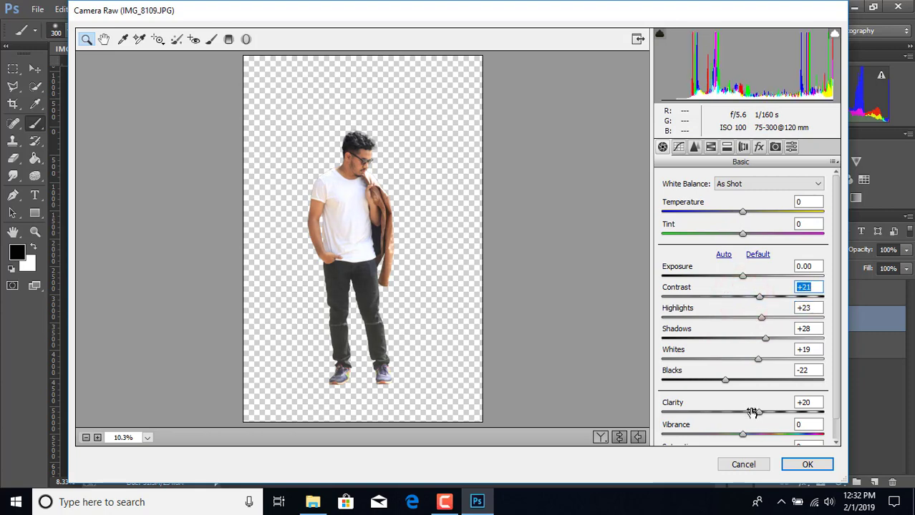
left_click_drag(759, 413, 750, 413)
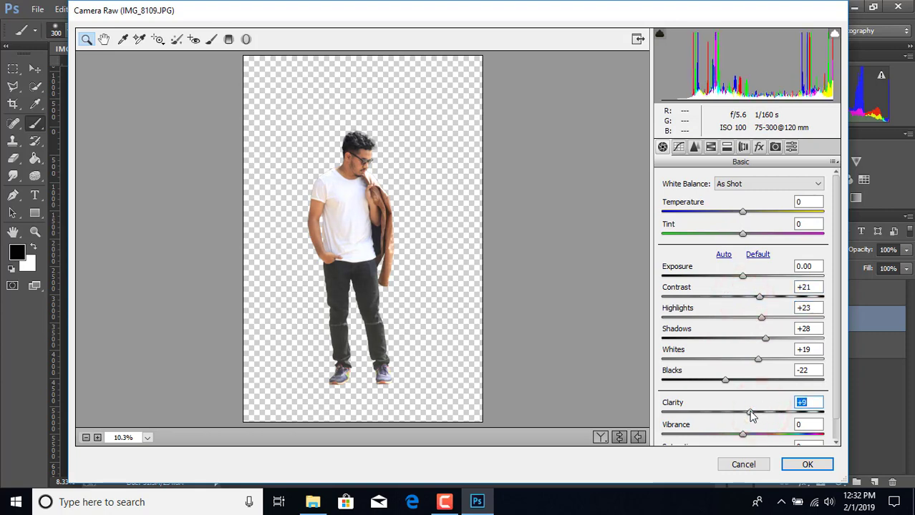
left_click_drag(762, 320, 764, 318)
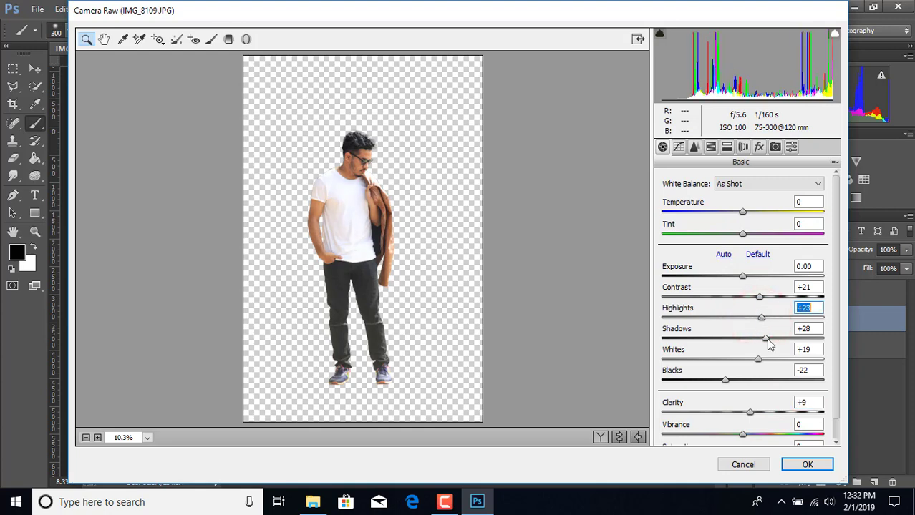
left_click_drag(761, 342, 782, 342)
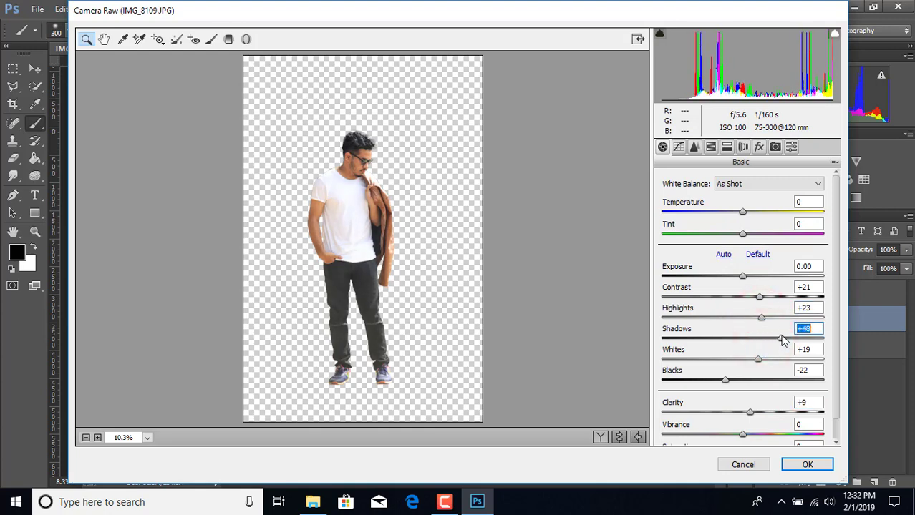
left_click(795, 465)
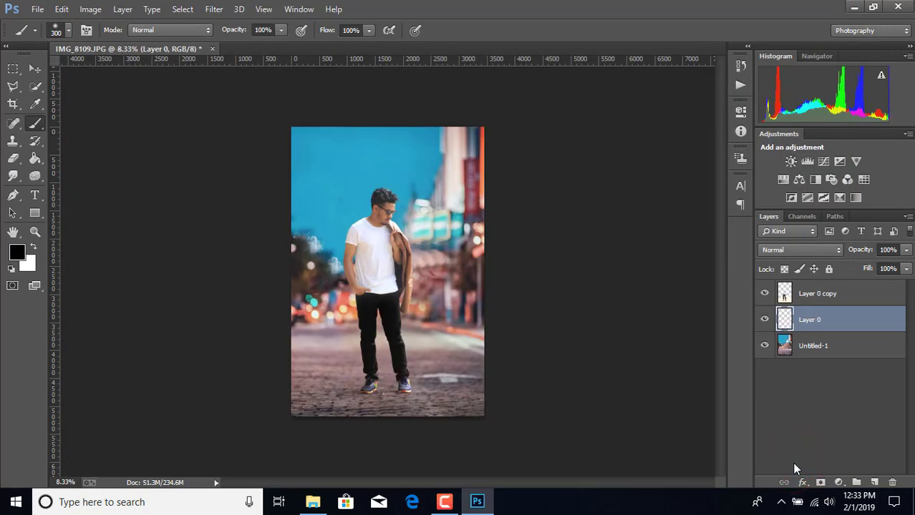
- Apply Camera Raw to Untitled-1 with Clarity +53 and deeper blacks
left_click(843, 349)
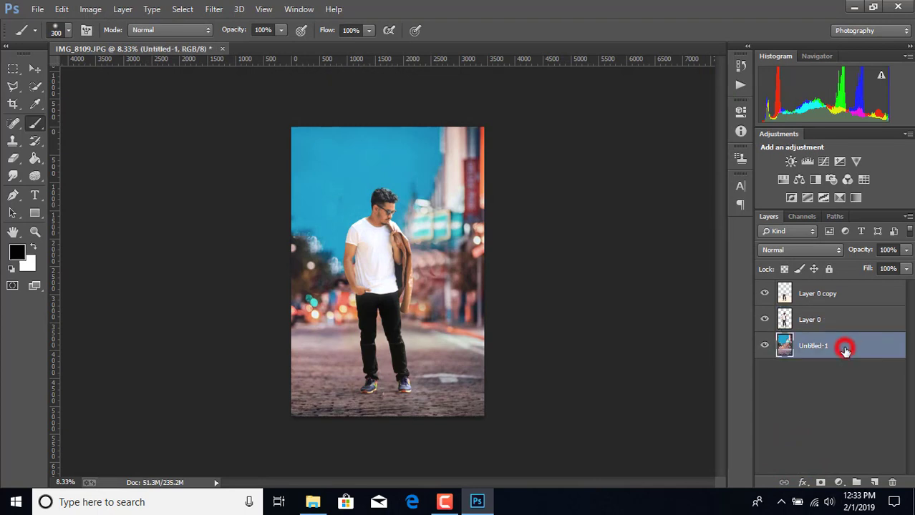
left_click(212, 8)
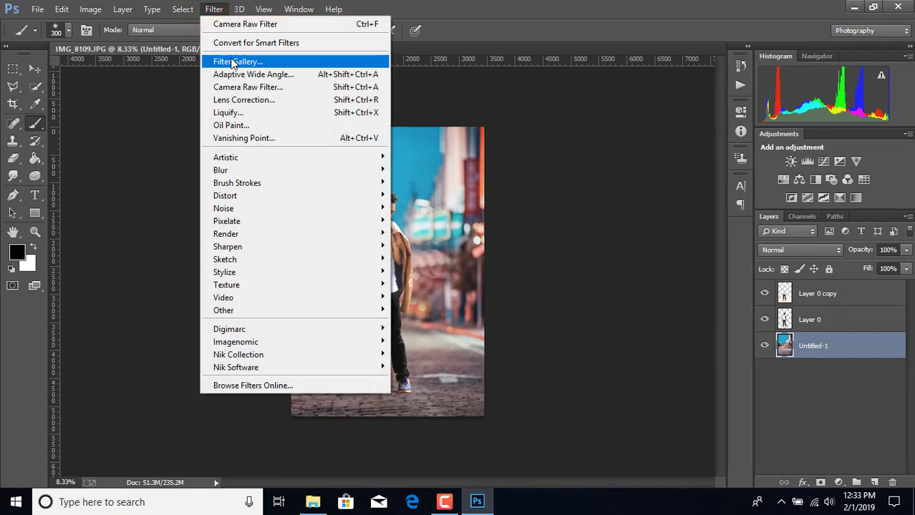
left_click(242, 89)
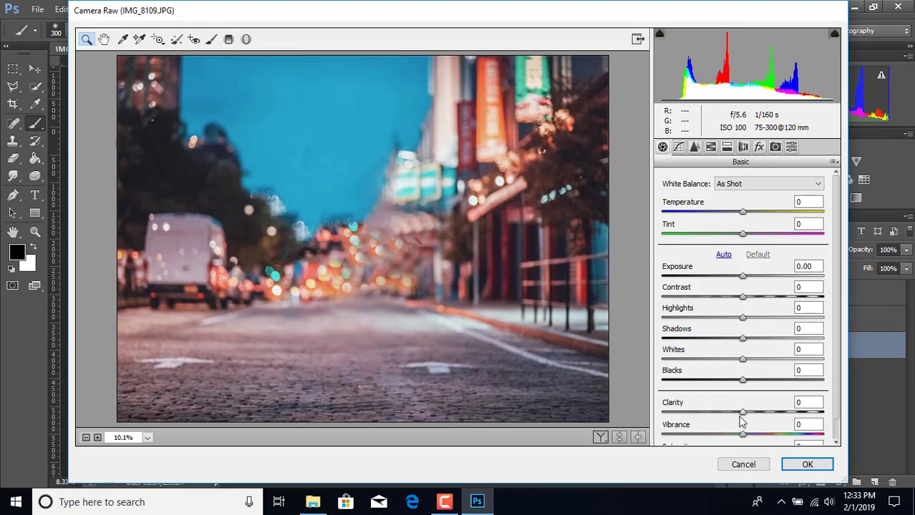
left_click_drag(742, 414, 785, 413)
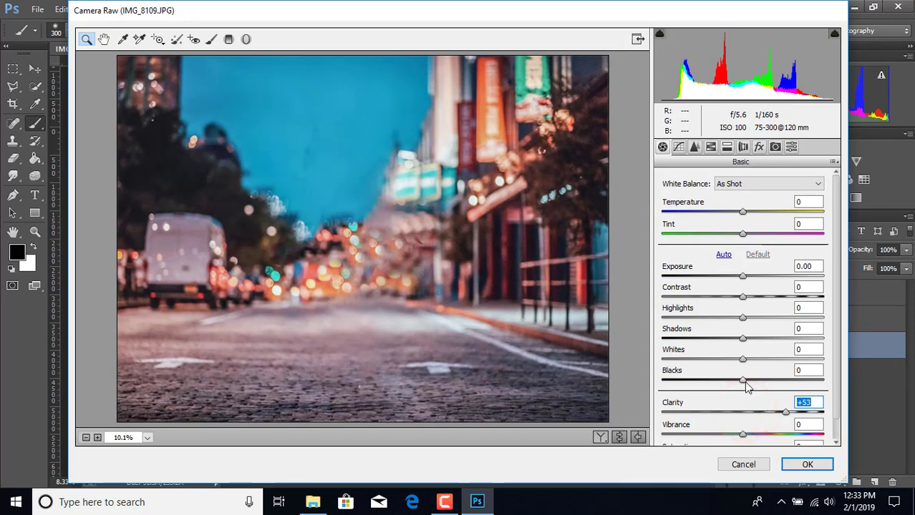
mouse_move(752, 387)
left_mouse_down()
mouse_move(732, 380)
mouse_move(765, 364)
left_mouse_up()
- In HSL, boost Aqua saturation, shift Blues toward teal, brighten Aquas and Oranges to +18
left_click(727, 147)
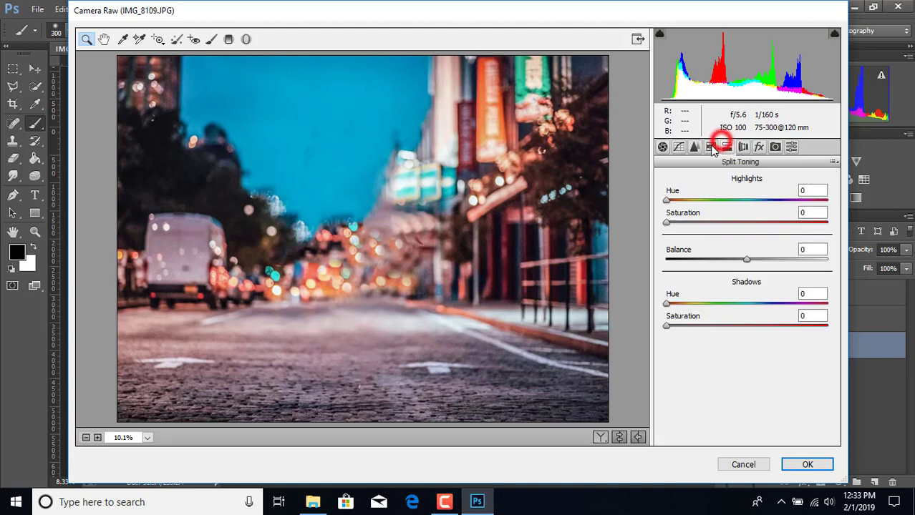
left_click(699, 198)
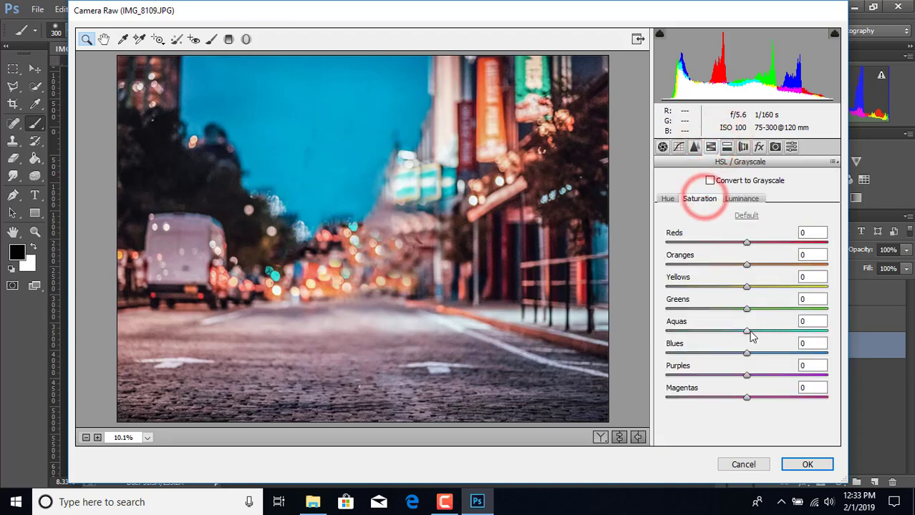
left_click_drag(748, 331, 771, 337)
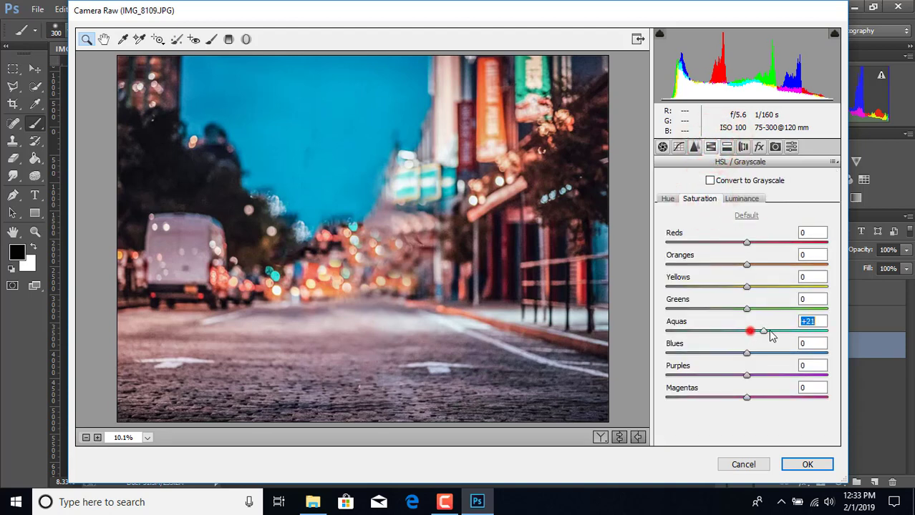
left_click(670, 198)
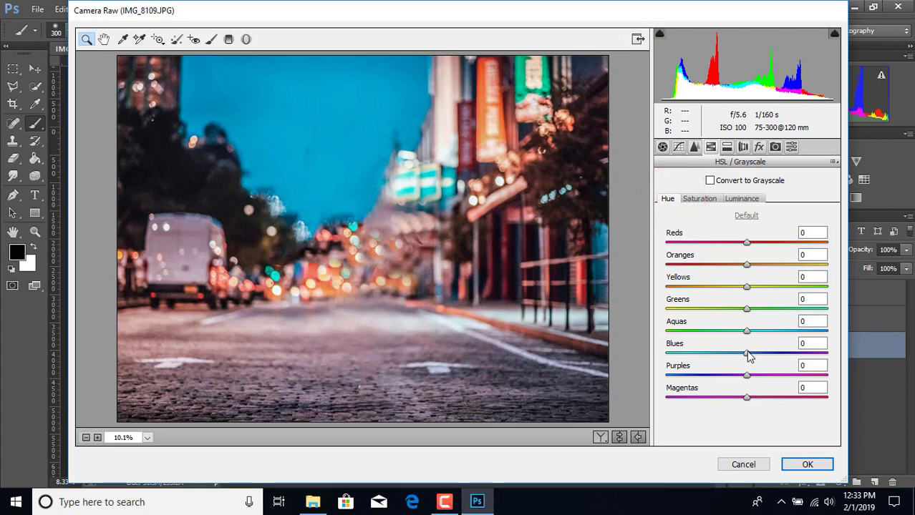
left_click_drag(746, 353, 705, 355)
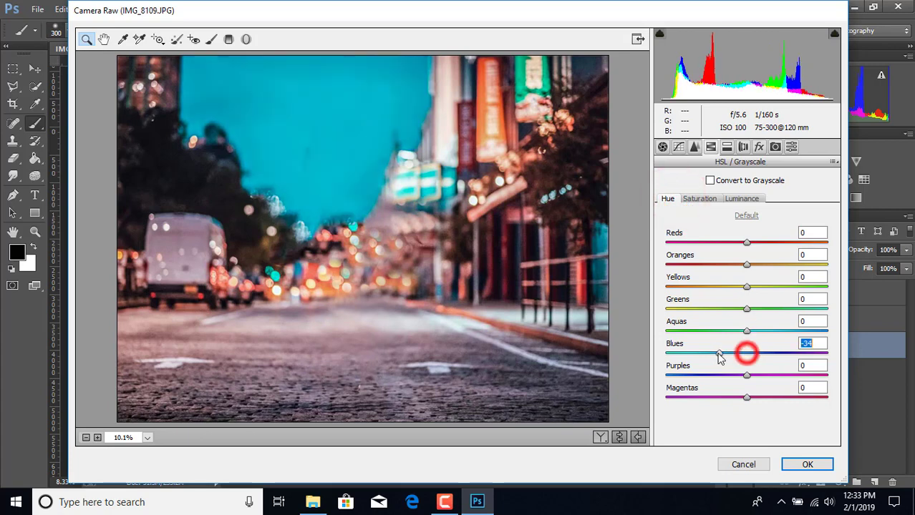
left_click(742, 199)
left_click_drag(747, 331, 779, 332)
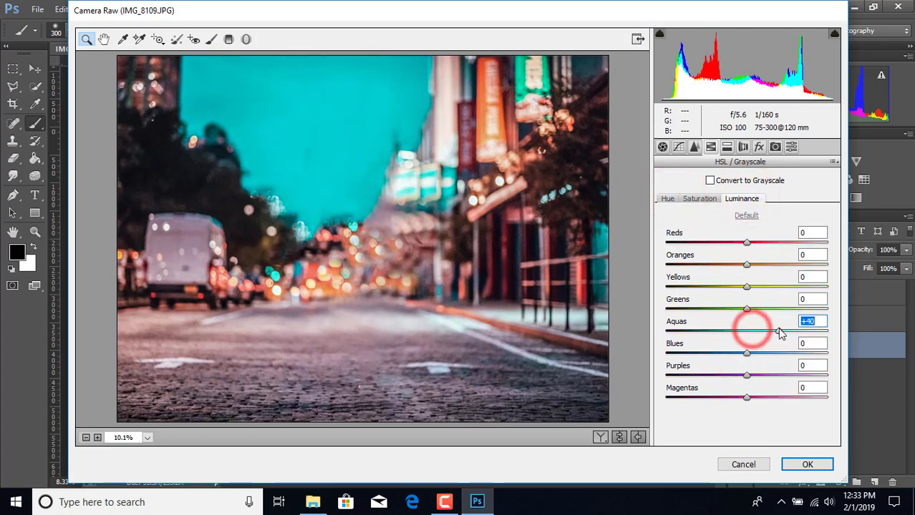
left_click_drag(747, 265, 761, 265)
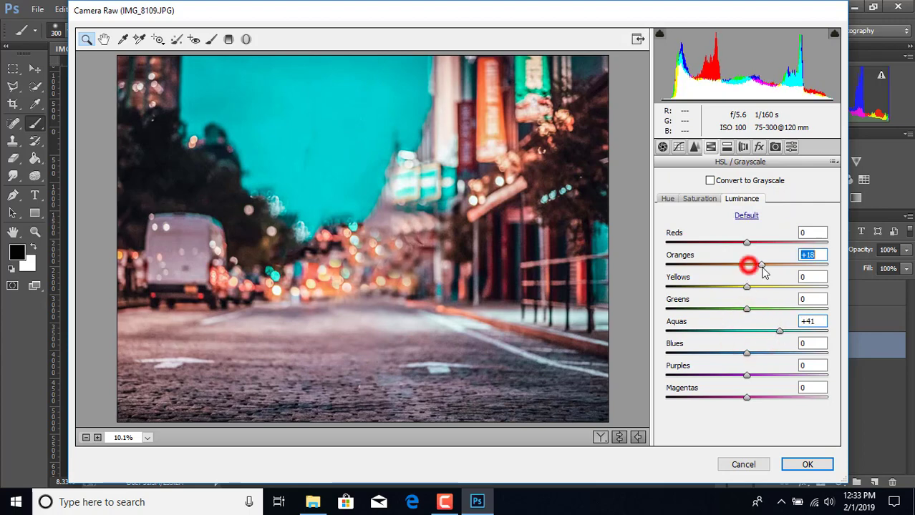
left_click(803, 466)
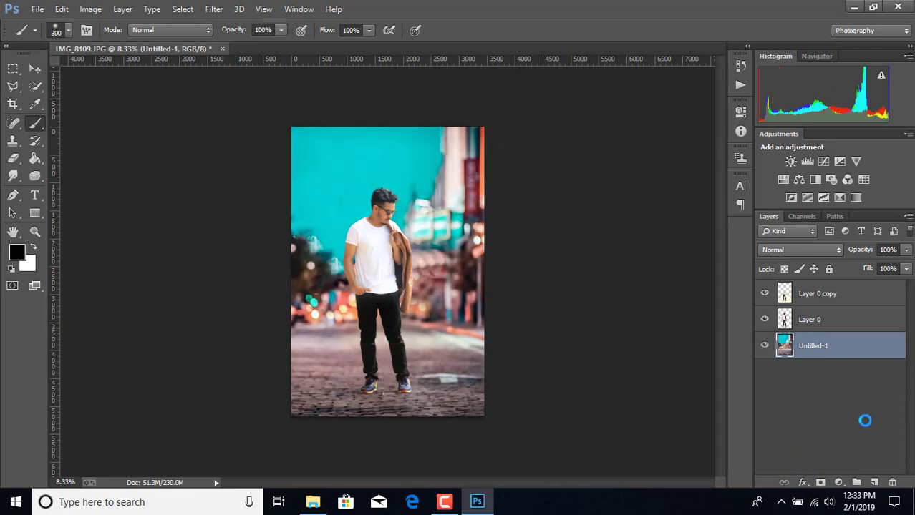
- With the Move tool active, bring up the Tilt-Shift blur from Filter > Blur
left_click(32, 69)
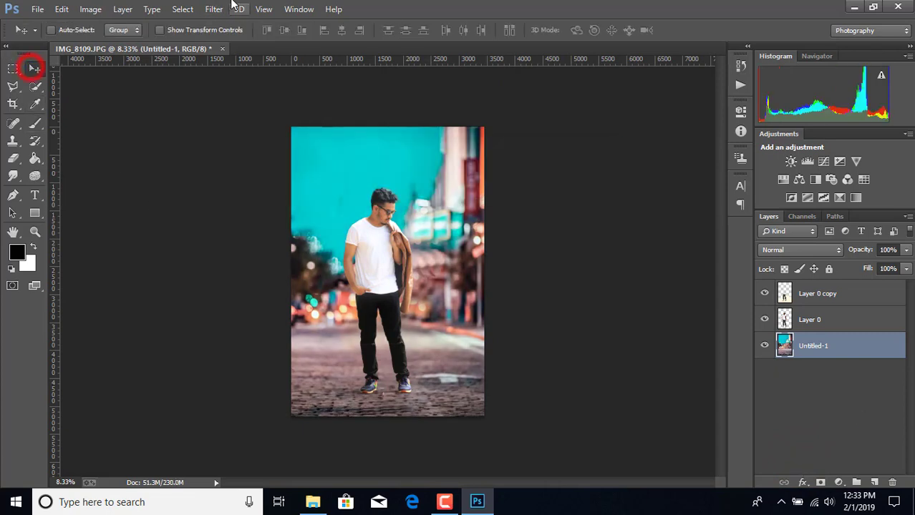
left_click(213, 8)
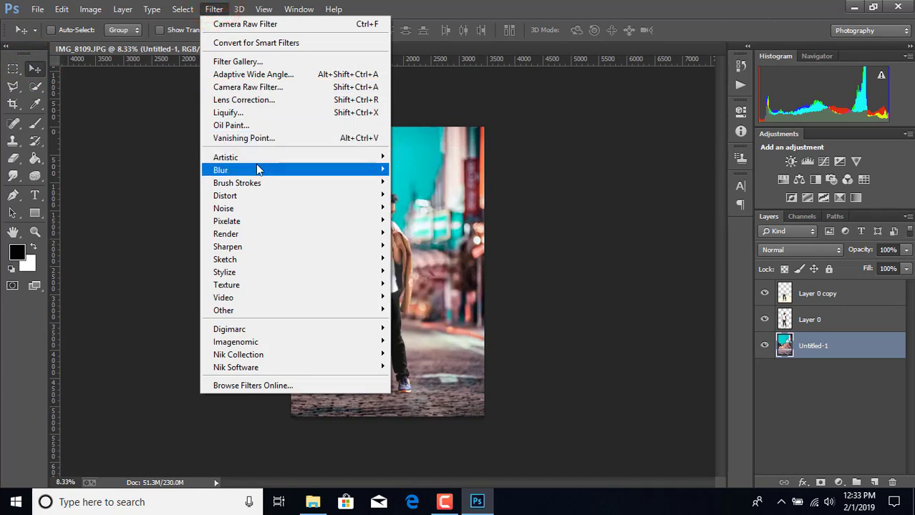
left_click(260, 168)
left_click(422, 192)
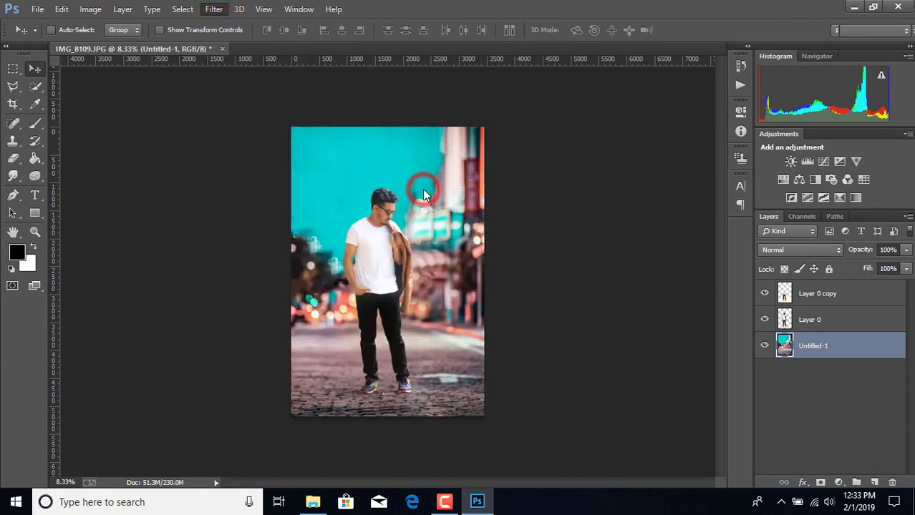
- Move the tilt-shift focus band down near the man's feet and strengthen the blur
mouse_move(420, 272)
left_mouse_down()
mouse_move(422, 377)
mouse_move(433, 378)
left_mouse_up()
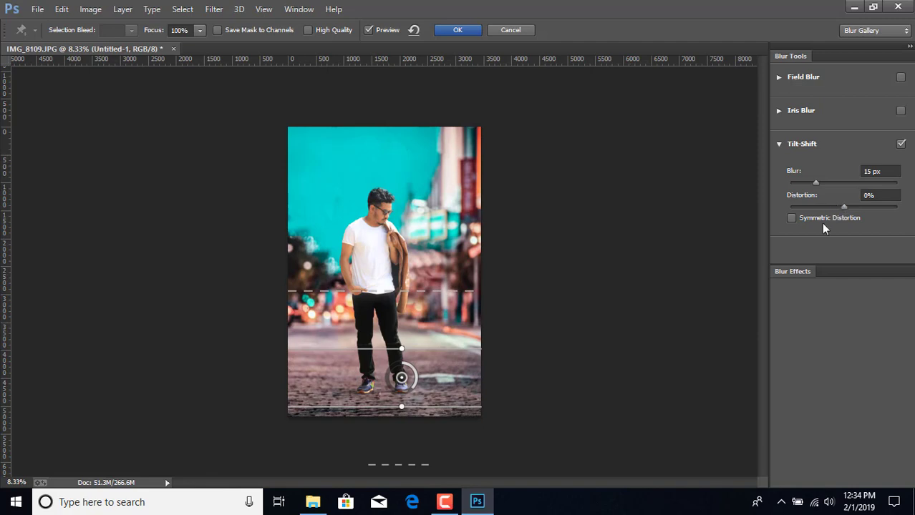
left_click_drag(815, 185, 817, 187)
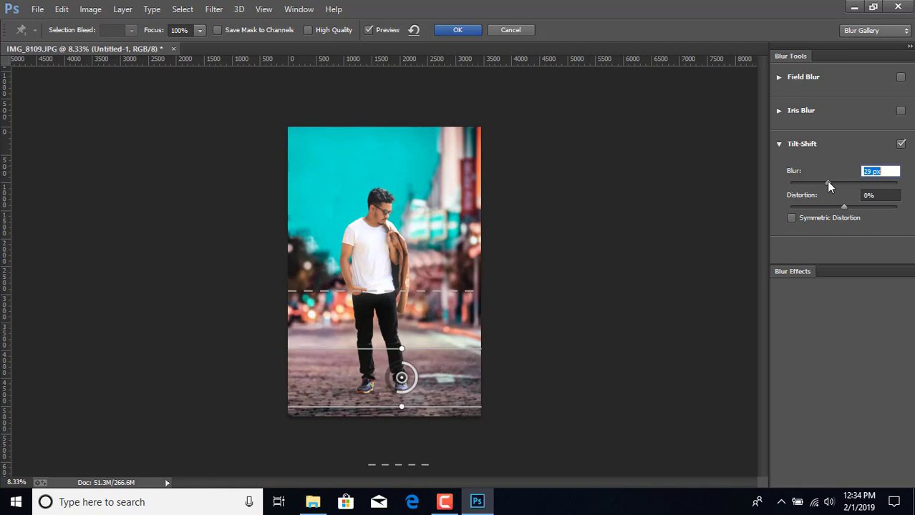
left_click_drag(828, 183, 835, 183)
left_click_drag(834, 181, 837, 181)
- Set Blur 26 px, Light Bokeh 41%, Bokeh Color 39%, Light Range 211, and apply
left_click(785, 272)
left_click_drag(780, 320, 786, 320)
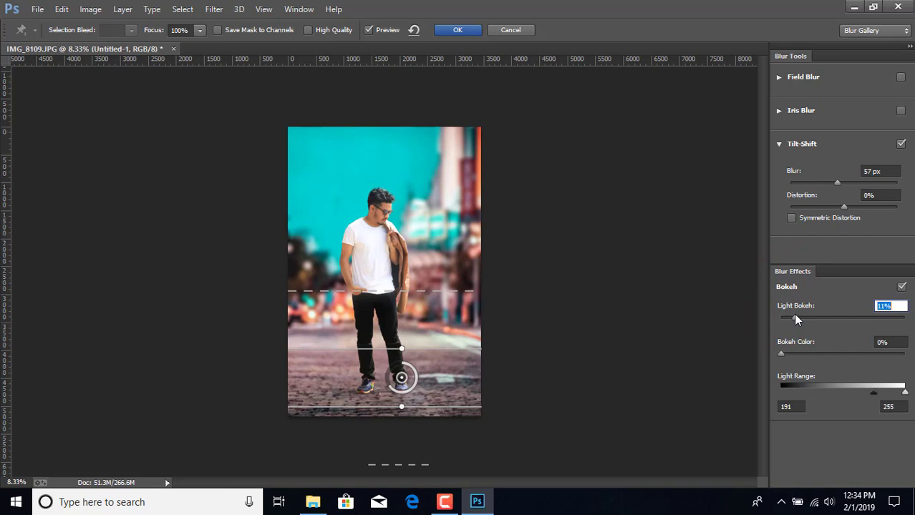
left_click_drag(791, 320, 809, 319)
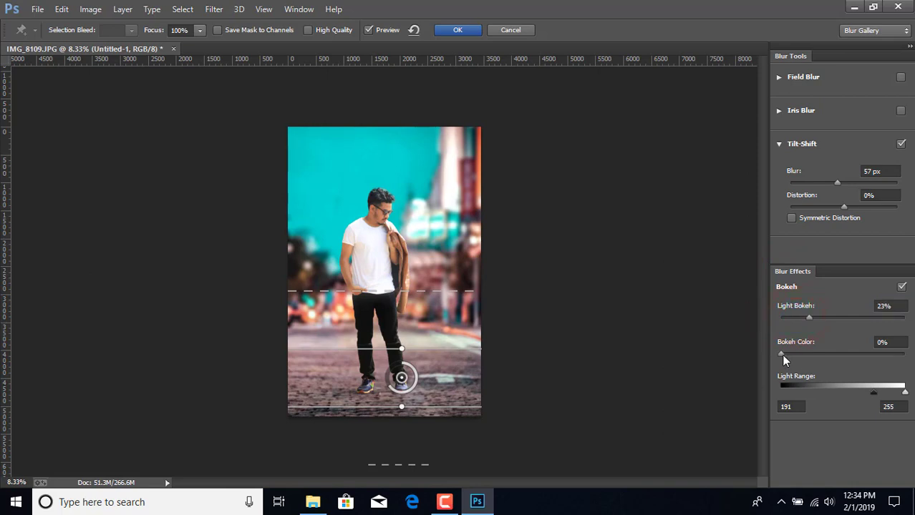
left_click_drag(782, 355, 809, 356)
left_click_drag(837, 182, 827, 185)
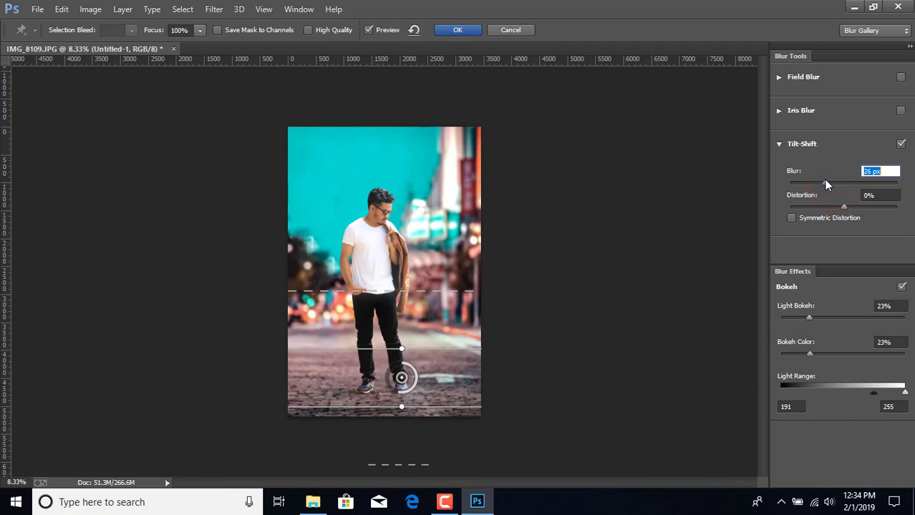
mouse_move(873, 393)
left_mouse_down()
mouse_move(865, 391)
mouse_move(885, 392)
left_mouse_up()
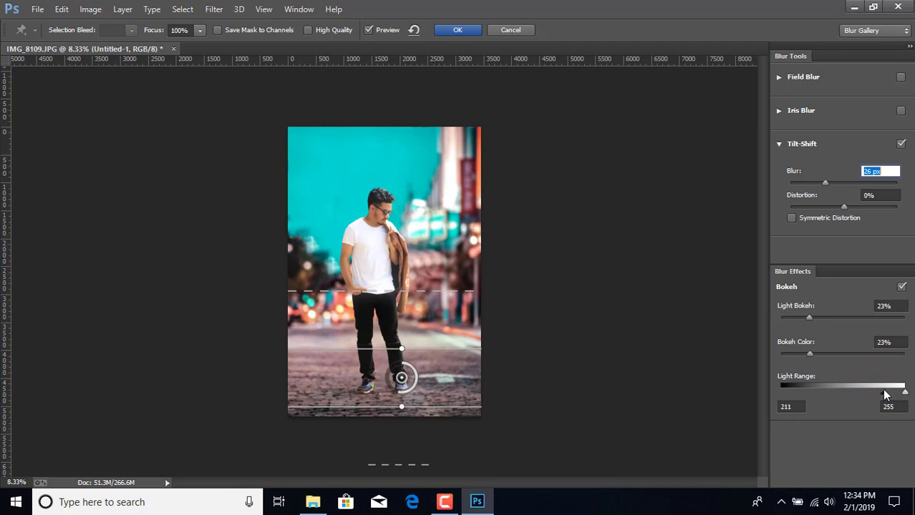
left_click_drag(810, 353, 829, 355)
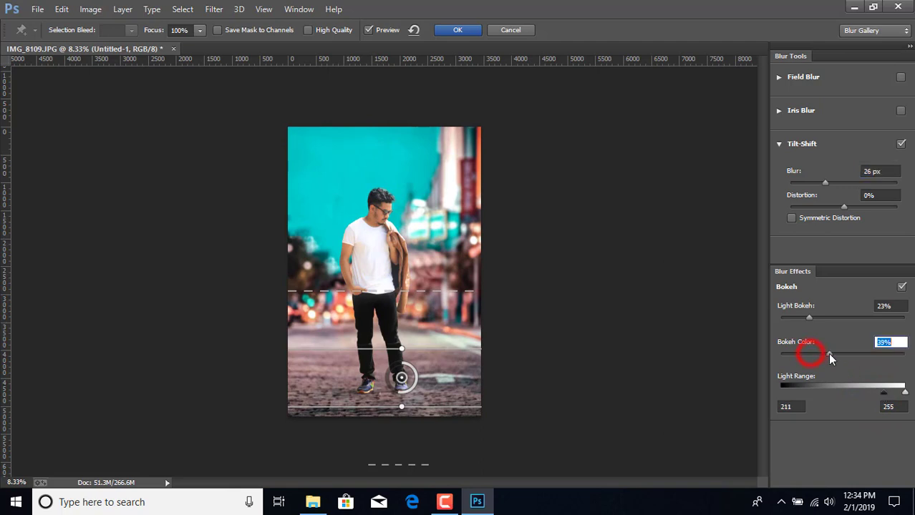
left_click_drag(809, 319, 832, 319)
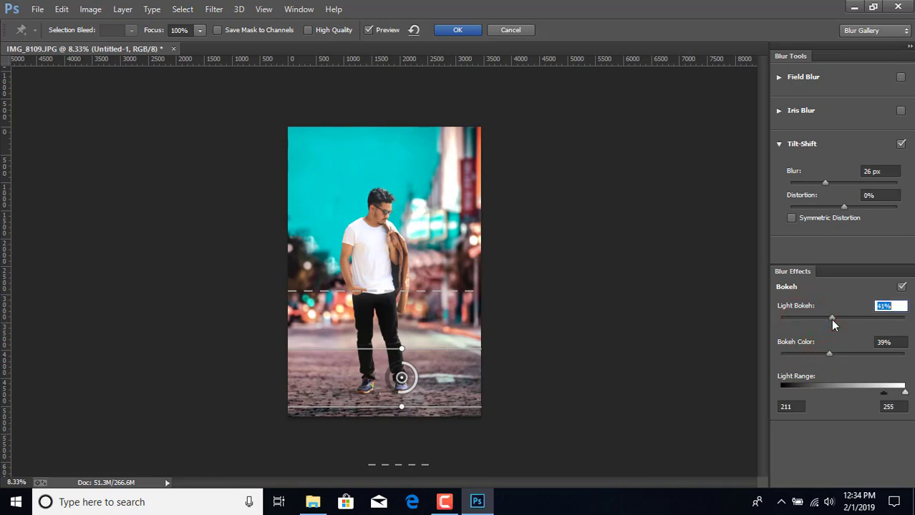
left_click(459, 33)
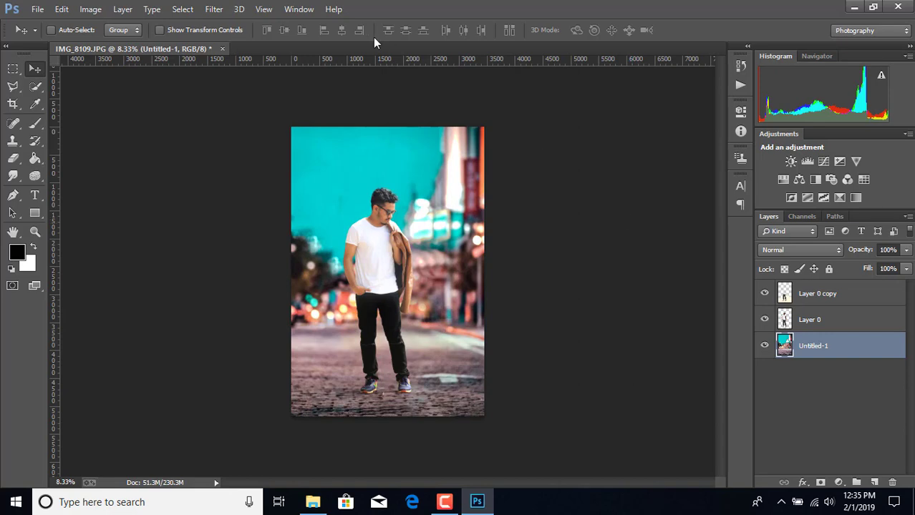
- Merge all visible layers into one layer via the Layers panel context menu
right_click(821, 351)
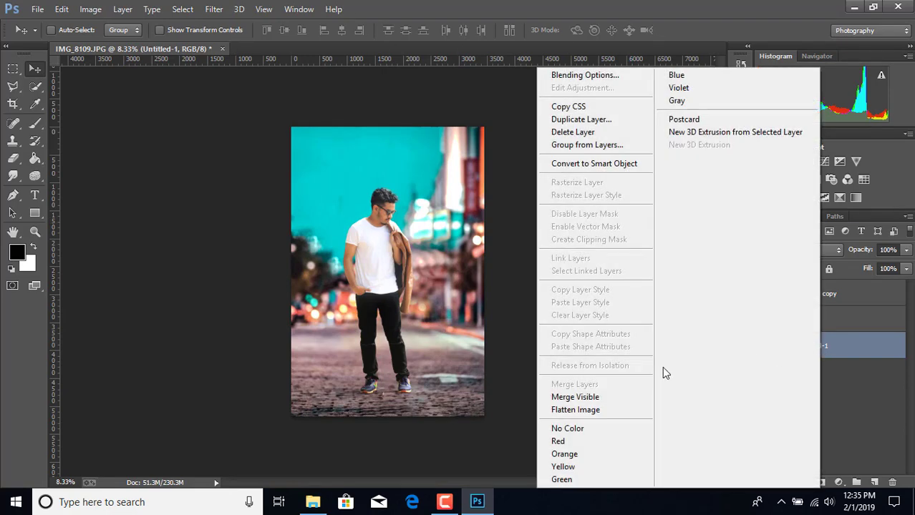
left_click(561, 395)
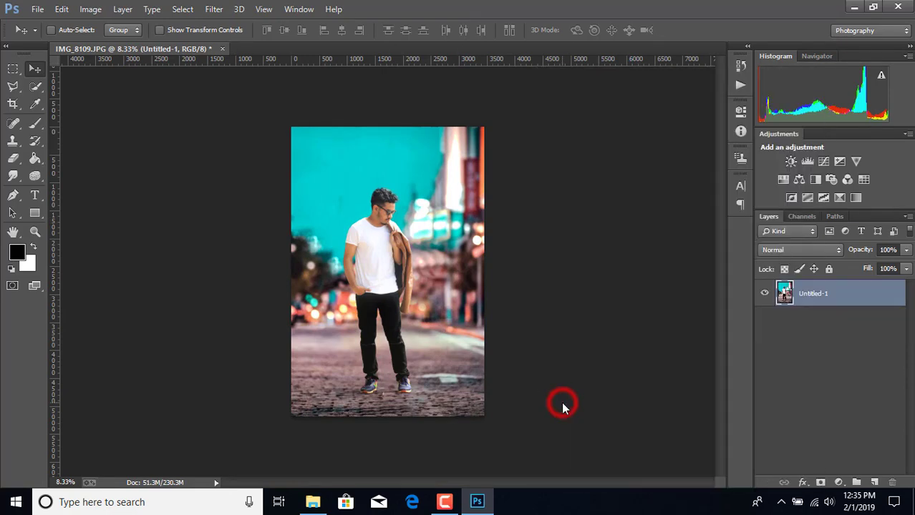
left_click(213, 8)
- In Camera Raw Filter, lower clarity slightly, deepen the blacks and lift the shadows
left_click(284, 87)
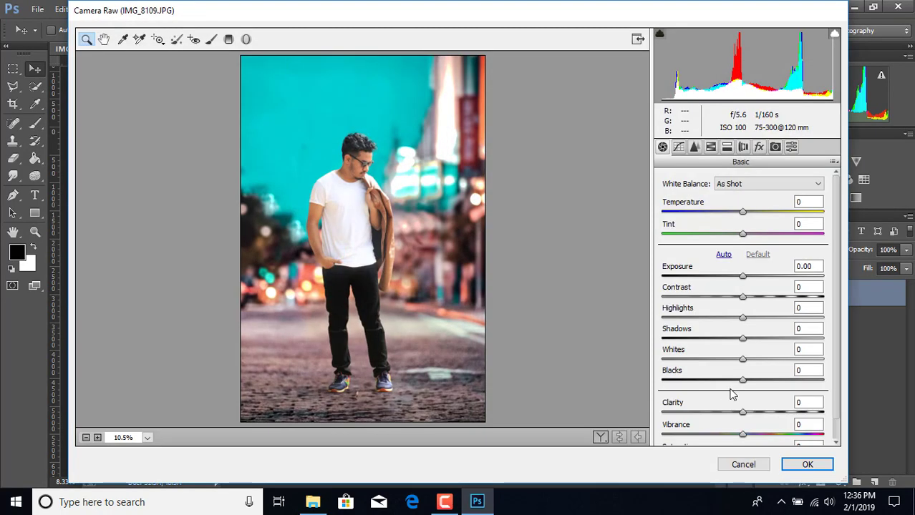
left_click_drag(745, 419, 736, 415)
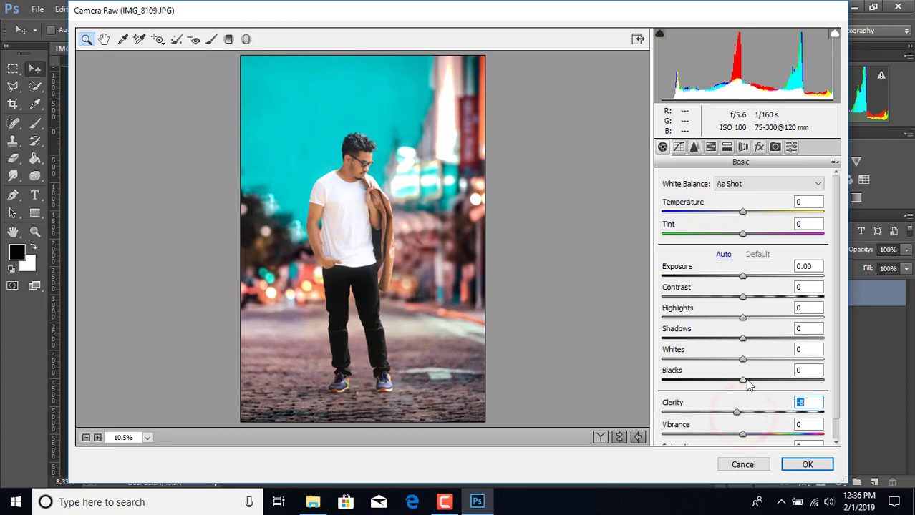
mouse_move(743, 381)
left_mouse_down()
mouse_move(707, 385)
mouse_move(773, 367)
left_mouse_up()
mouse_move(742, 338)
left_mouse_down()
mouse_move(766, 337)
mouse_move(763, 317)
mouse_move(745, 304)
mouse_move(758, 299)
left_mouse_up()
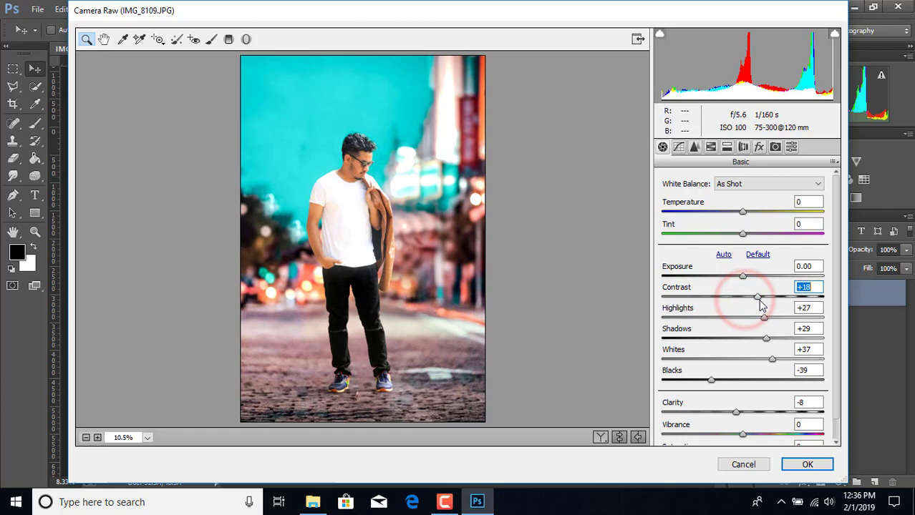
- In HSL, boost aqua saturation, shift blue hue, brighten oranges and darken aquas
left_click(713, 148)
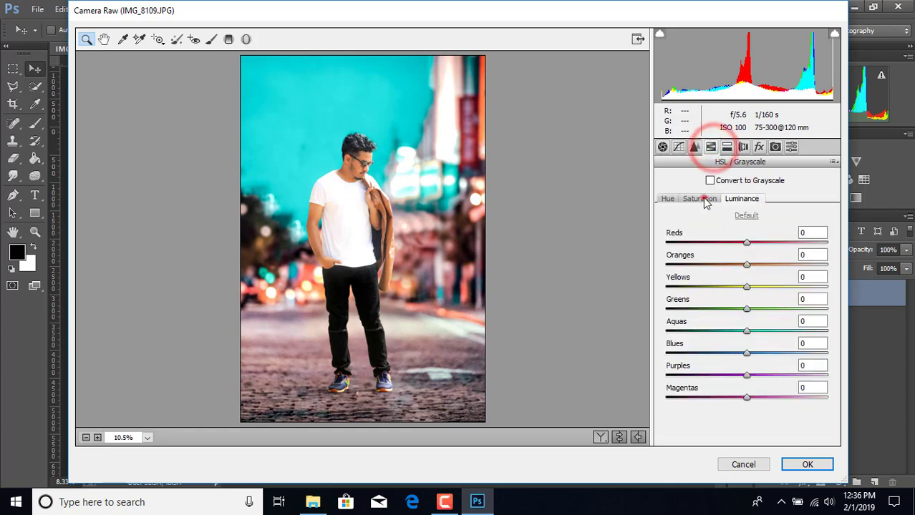
left_click(700, 199)
left_click_drag(747, 331, 760, 331)
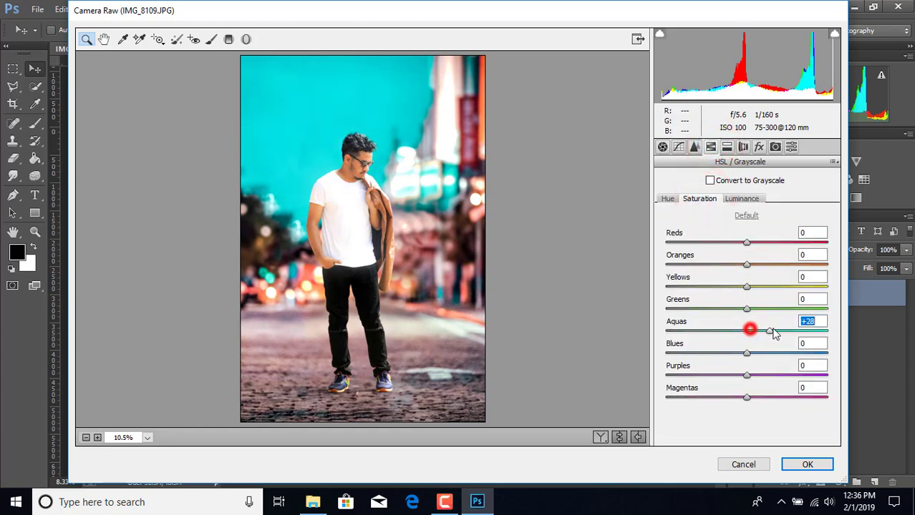
left_click(668, 198)
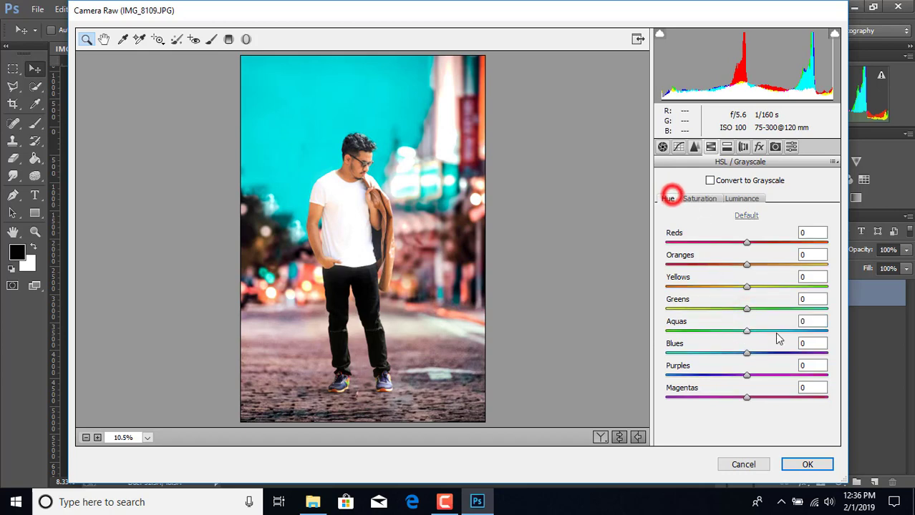
left_click_drag(747, 354, 767, 356)
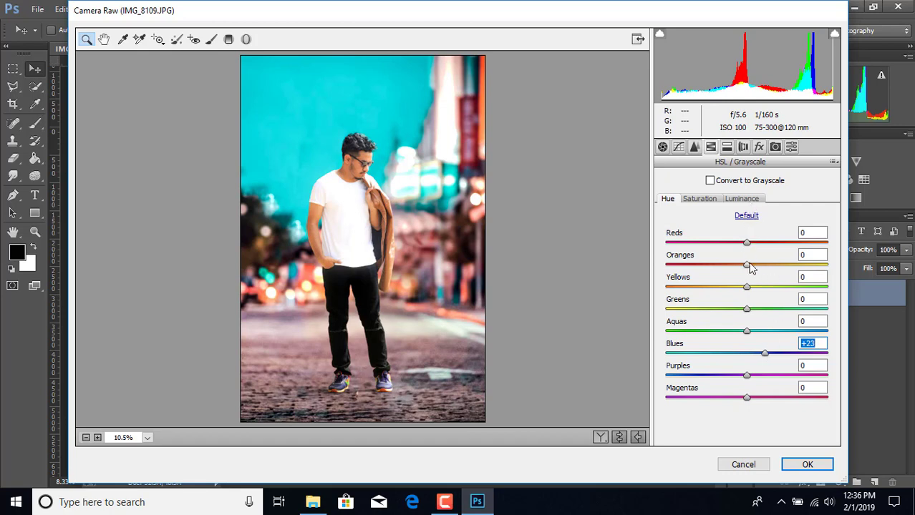
left_click(744, 199)
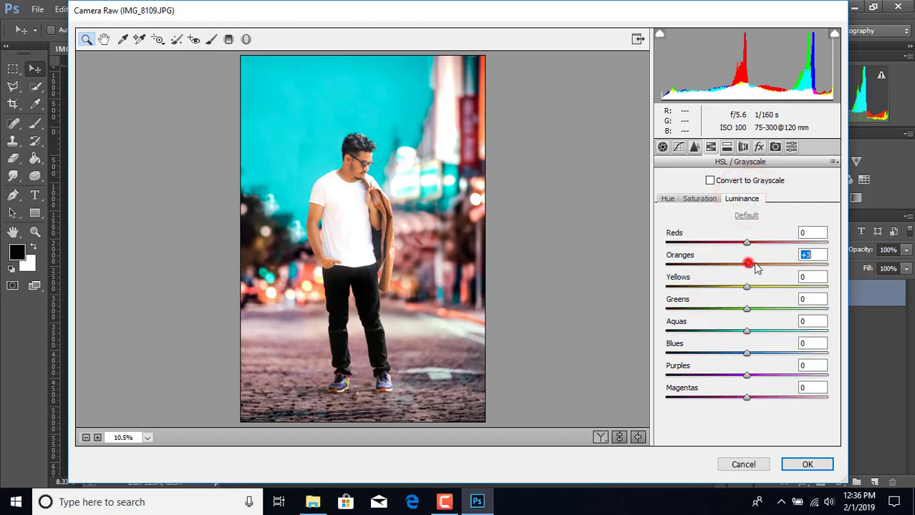
left_click_drag(748, 265, 772, 265)
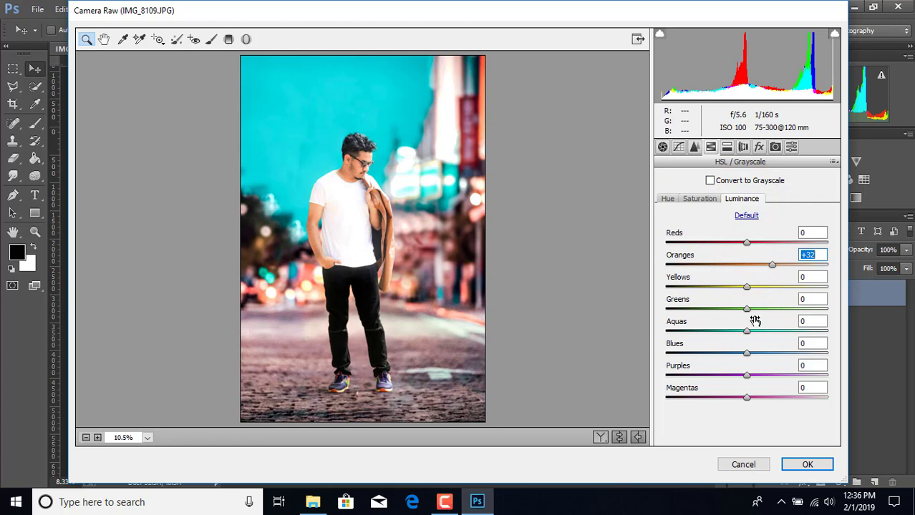
left_click_drag(746, 331, 716, 331)
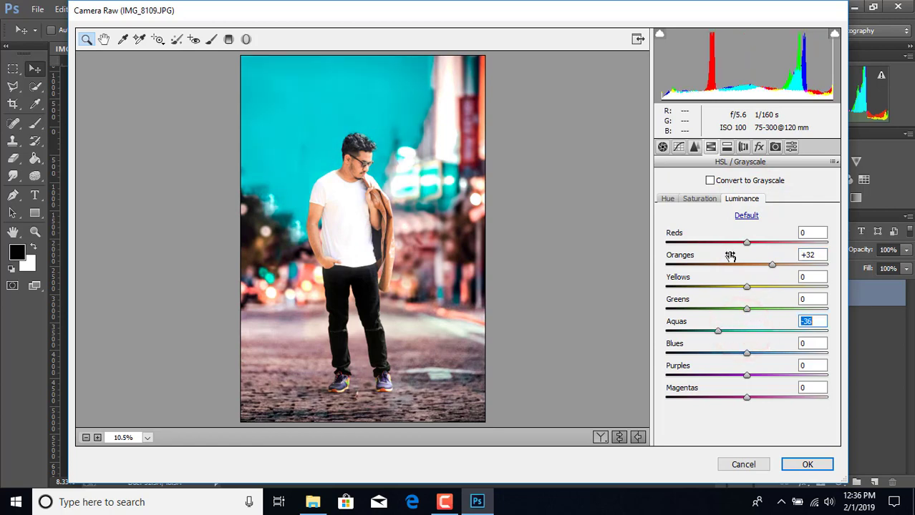
- Add a darkening post-crop vignette and apply the Camera Raw adjustments
left_click(758, 147)
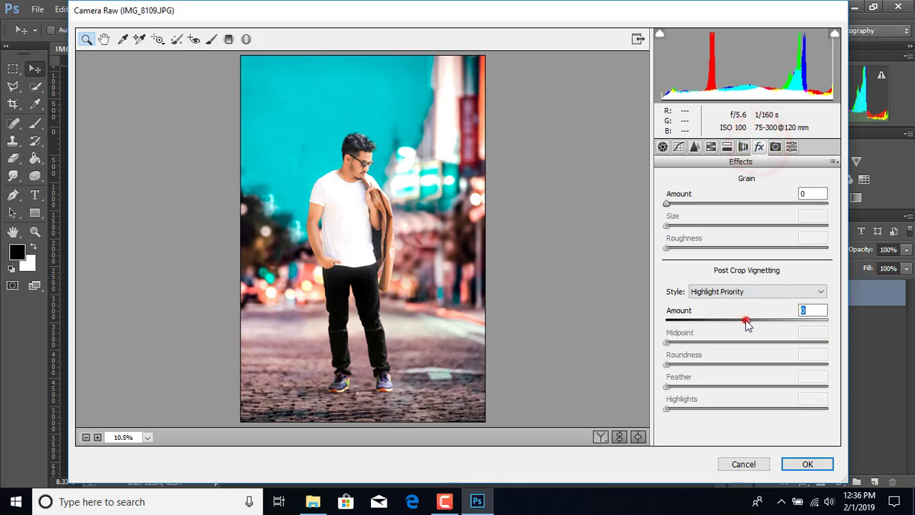
mouse_move(746, 321)
left_mouse_down()
mouse_move(720, 323)
mouse_move(730, 322)
left_mouse_up()
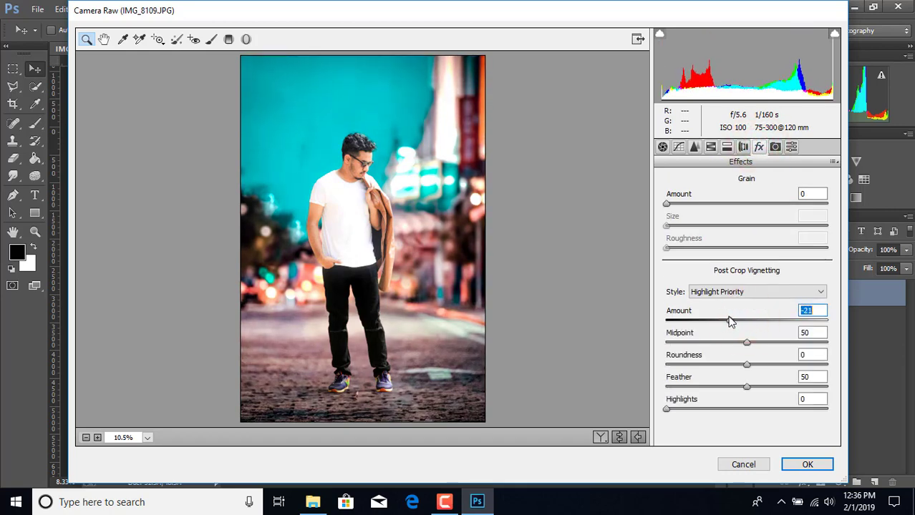
left_click(795, 464)
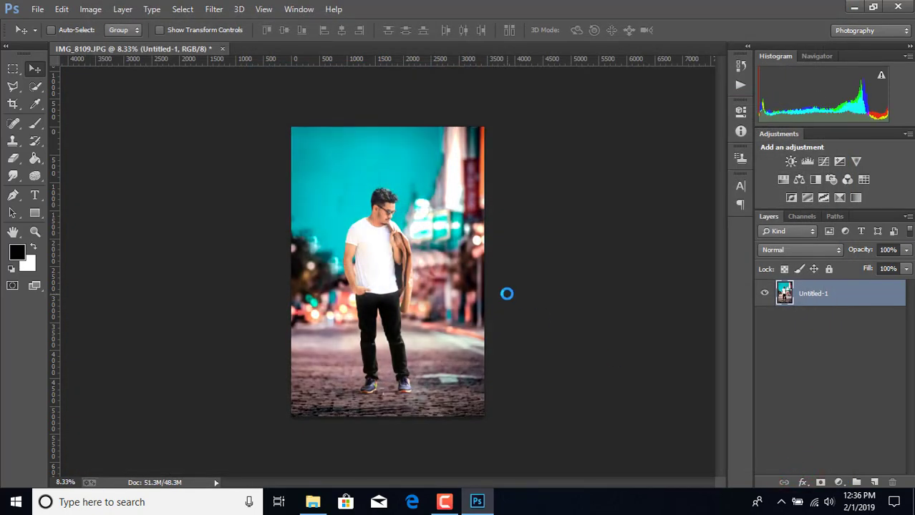
- Flatten the image into a single Background layer
right_click(826, 302)
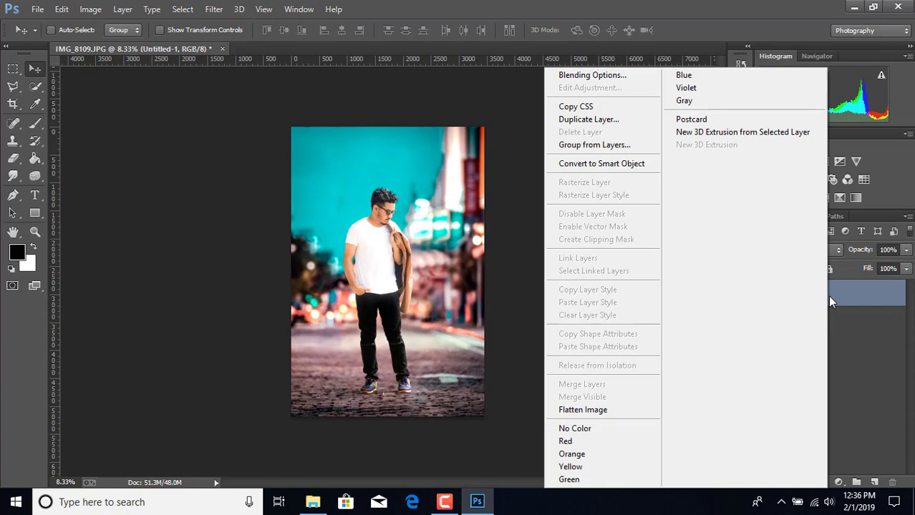
left_click(576, 414)
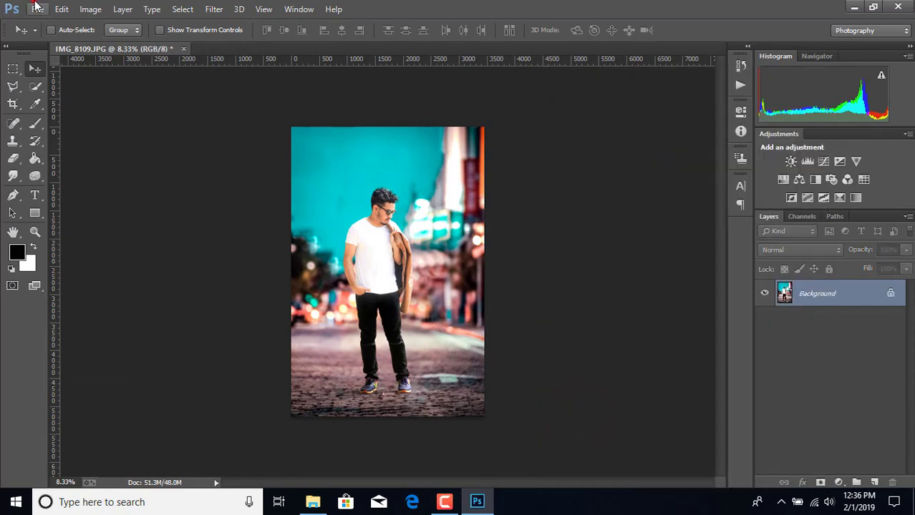
left_click(37, 9)
- Save a JPEG copy named 'new' in the Stocks folder at quality 10
left_click(81, 131)
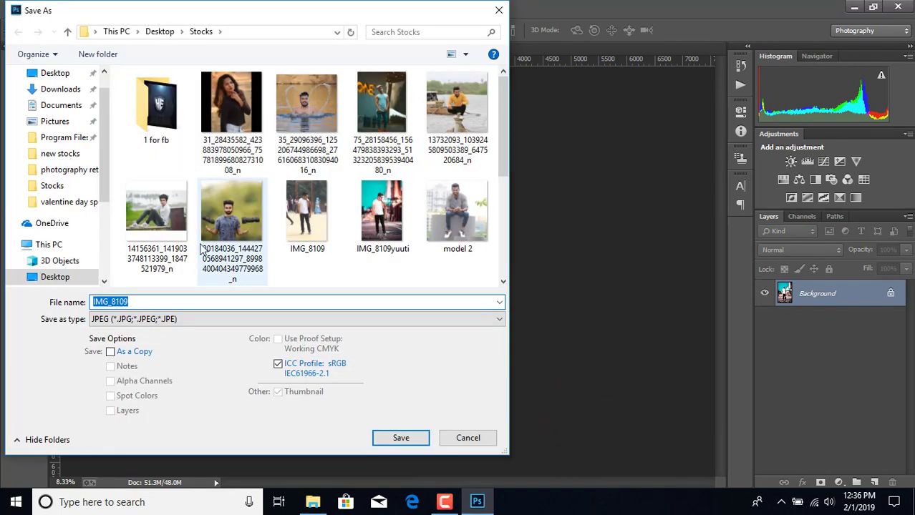
left_click(139, 304)
key("BackSpace")
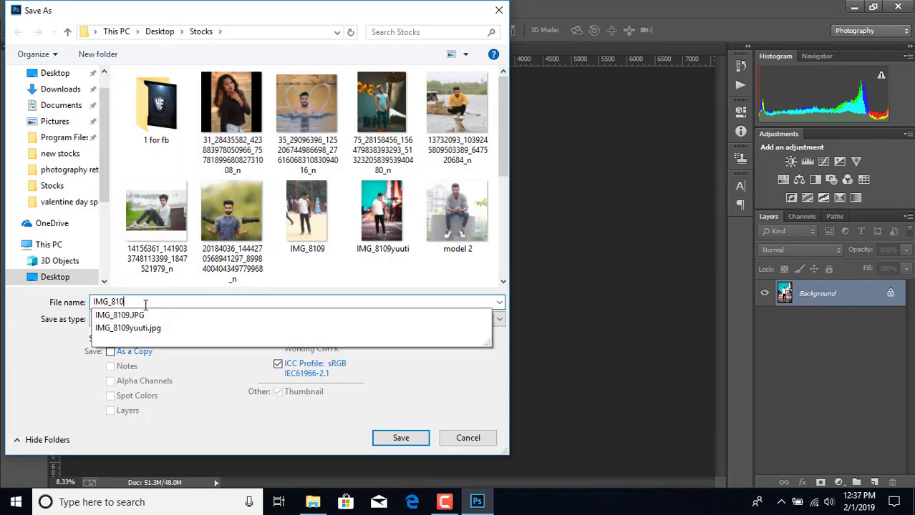
key("BackSpace")
key("BackSpace")
key("BackSpace")
type("new")
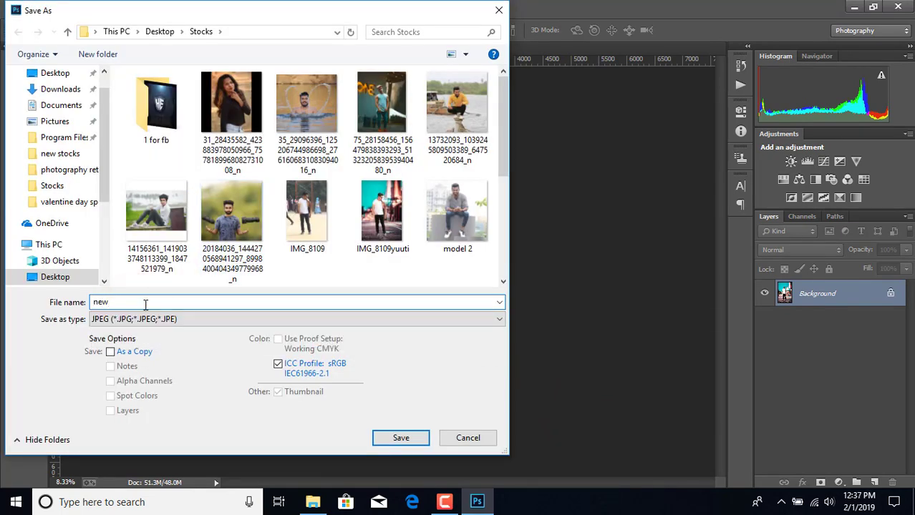
left_click(110, 352)
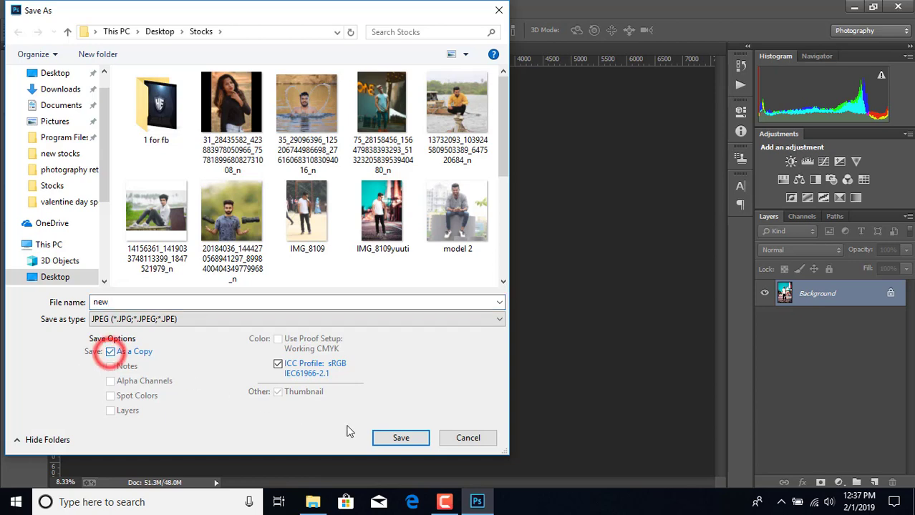
left_click(386, 439)
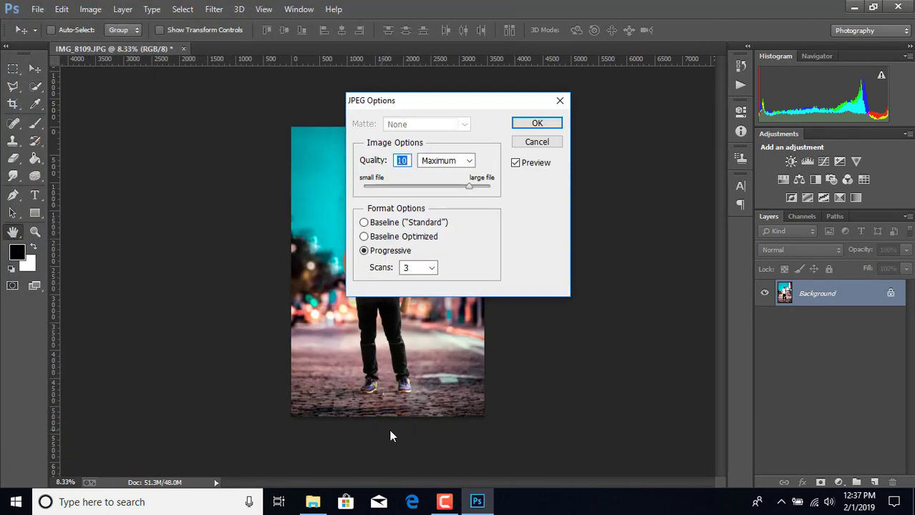
left_click(536, 124)
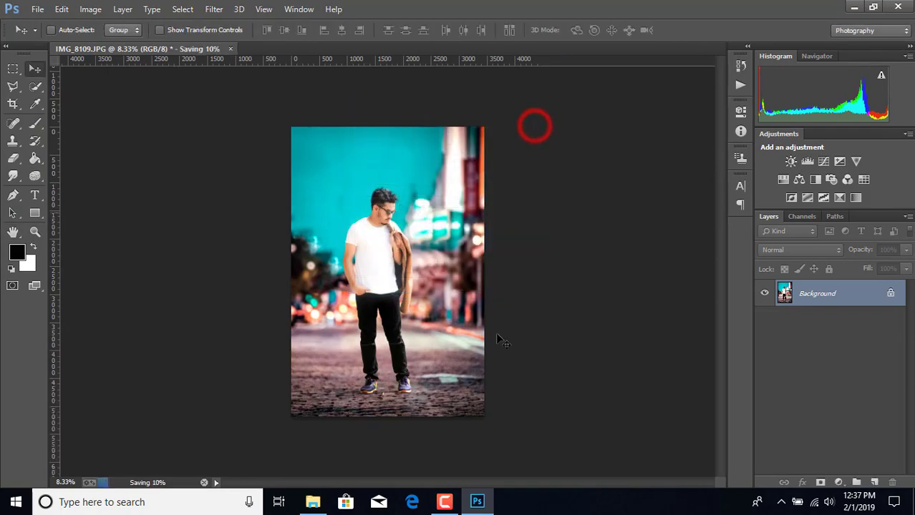